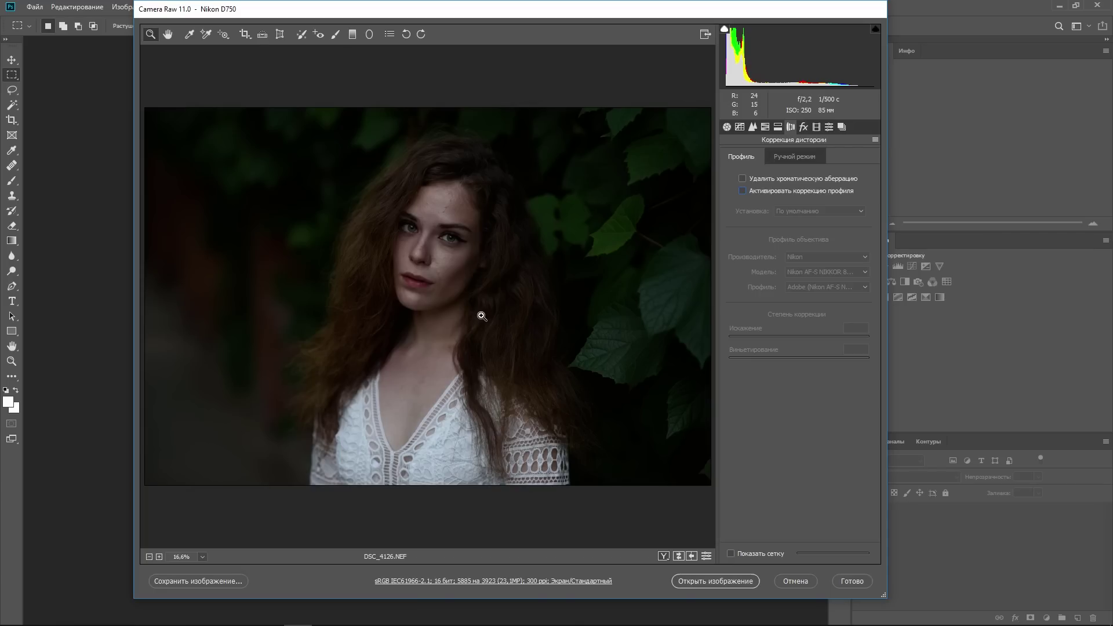
Step: Keep the Camera Raw output workflow at sRGB and 16 bits/channel
left_click(455, 252)
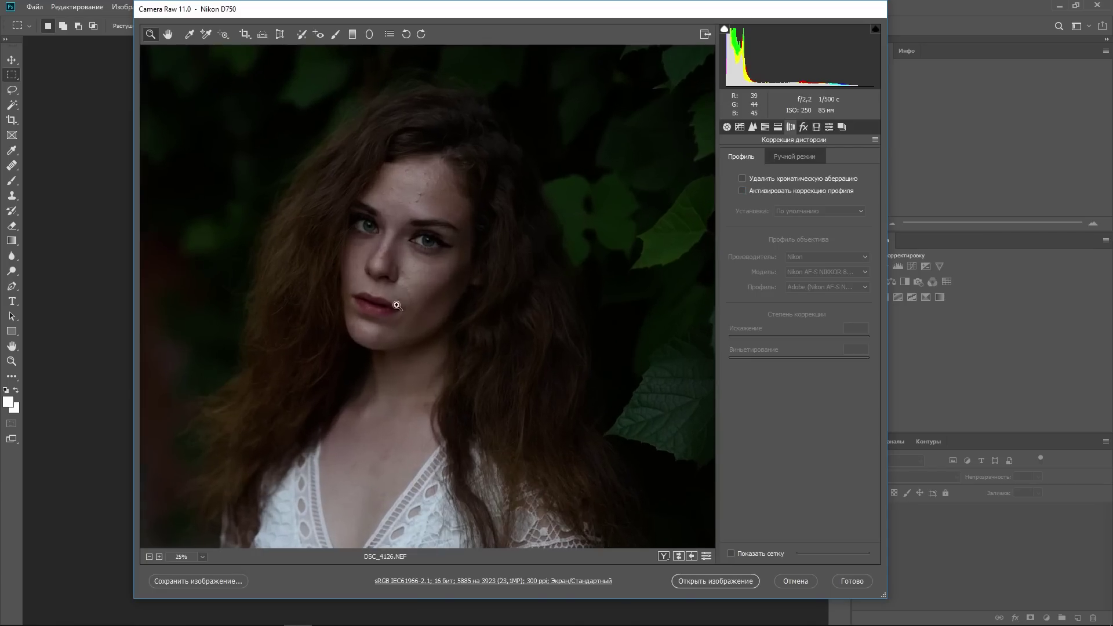
left_click(149, 557)
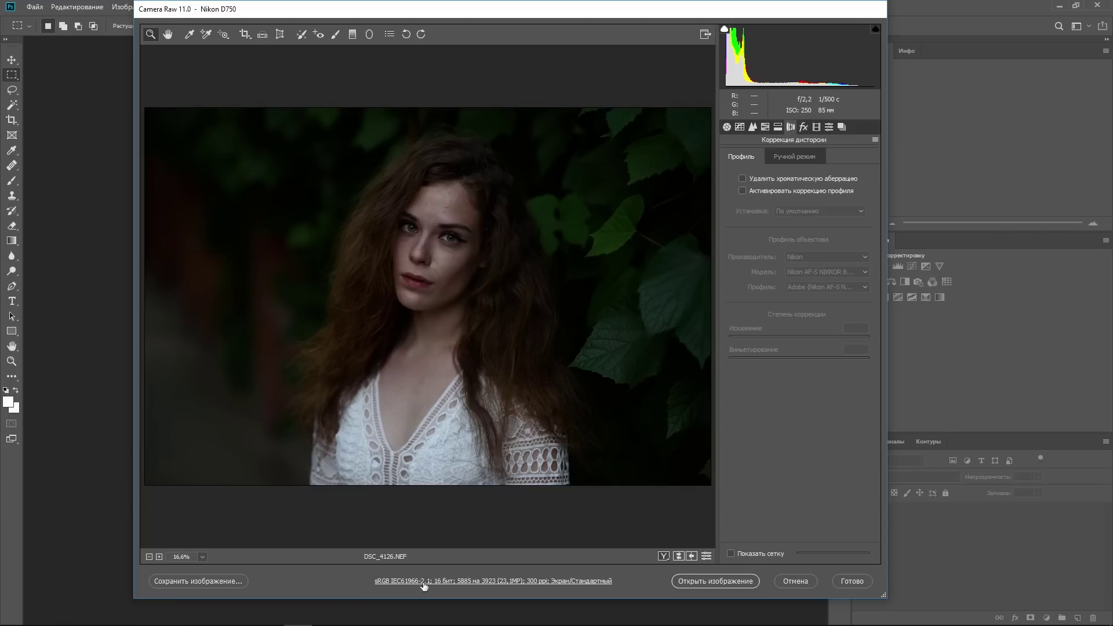
left_click(446, 580)
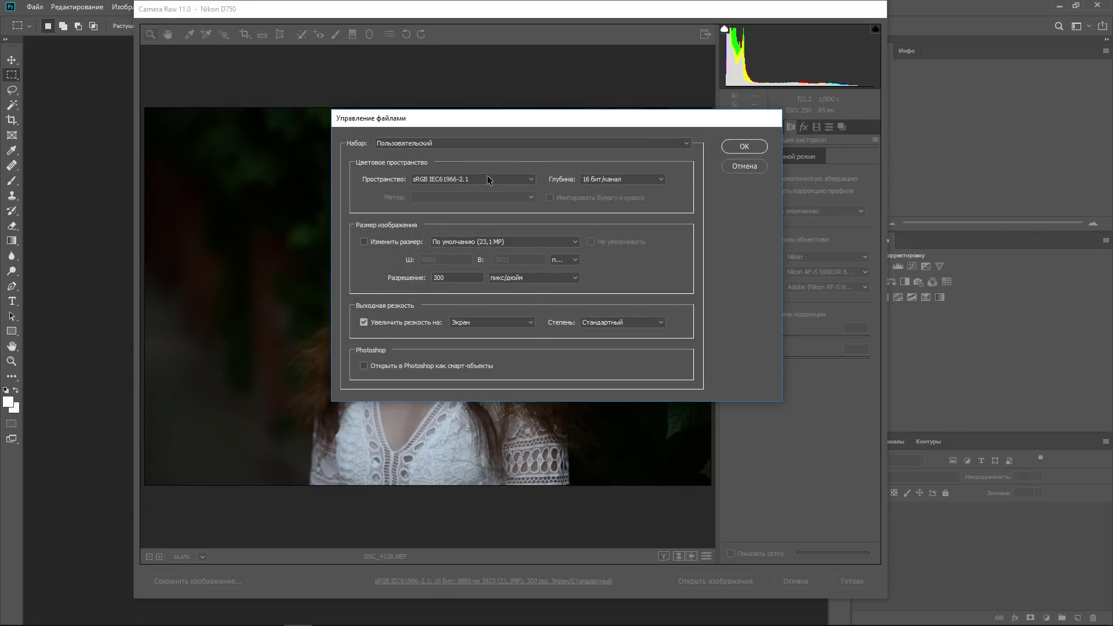
left_click(490, 180)
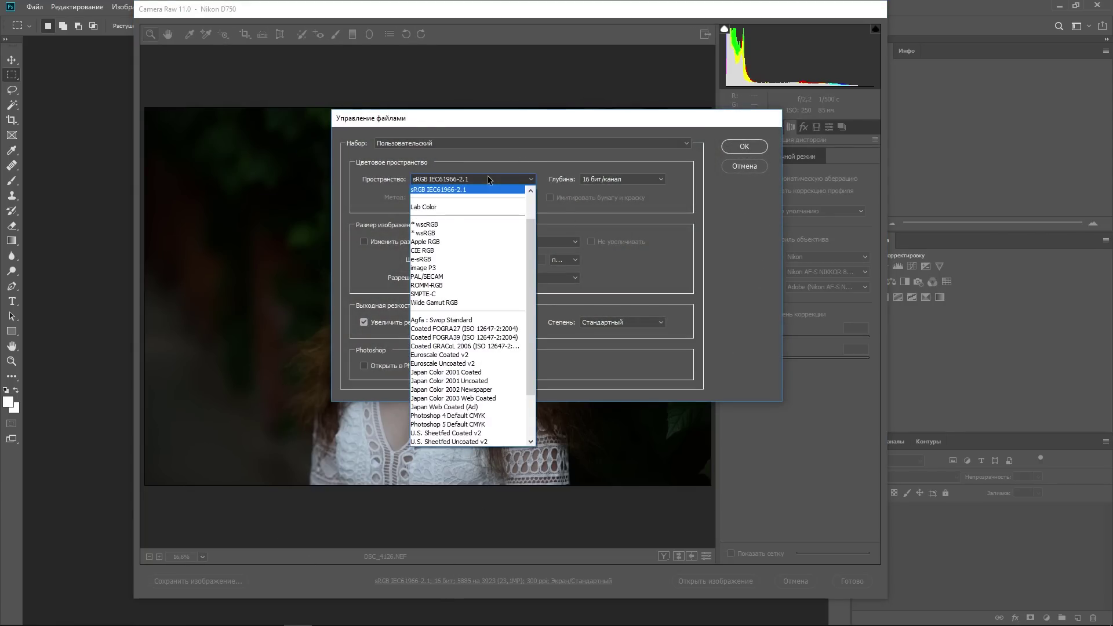
left_click(641, 181)
left_click(744, 146)
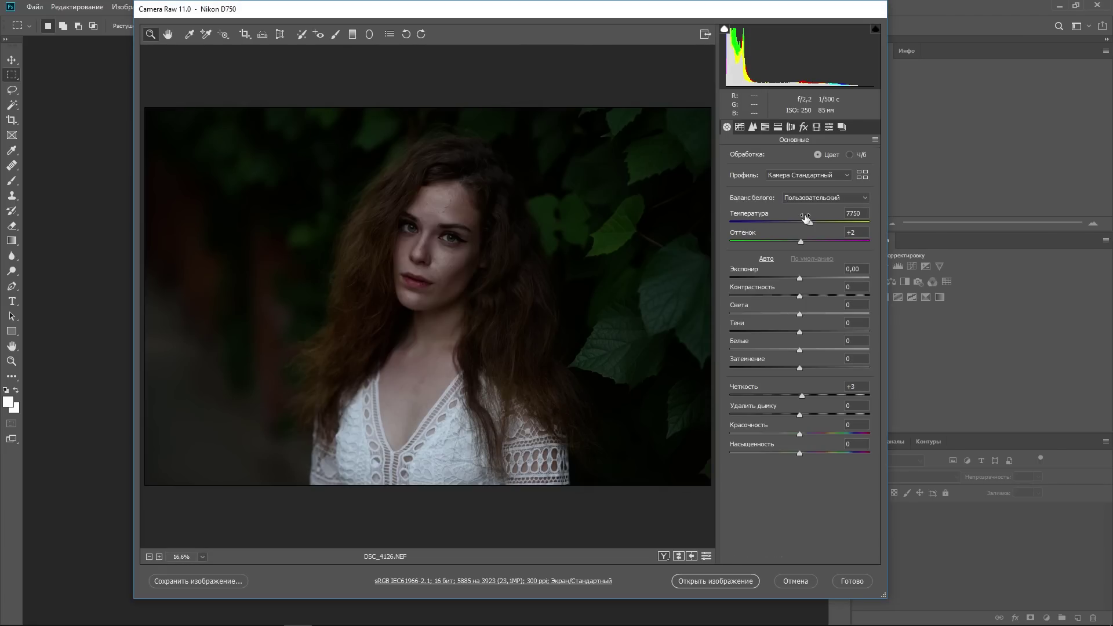
Step: In Lens Corrections, enable Remove Chromatic Aberration and the Nikon profile correction
left_click(791, 127)
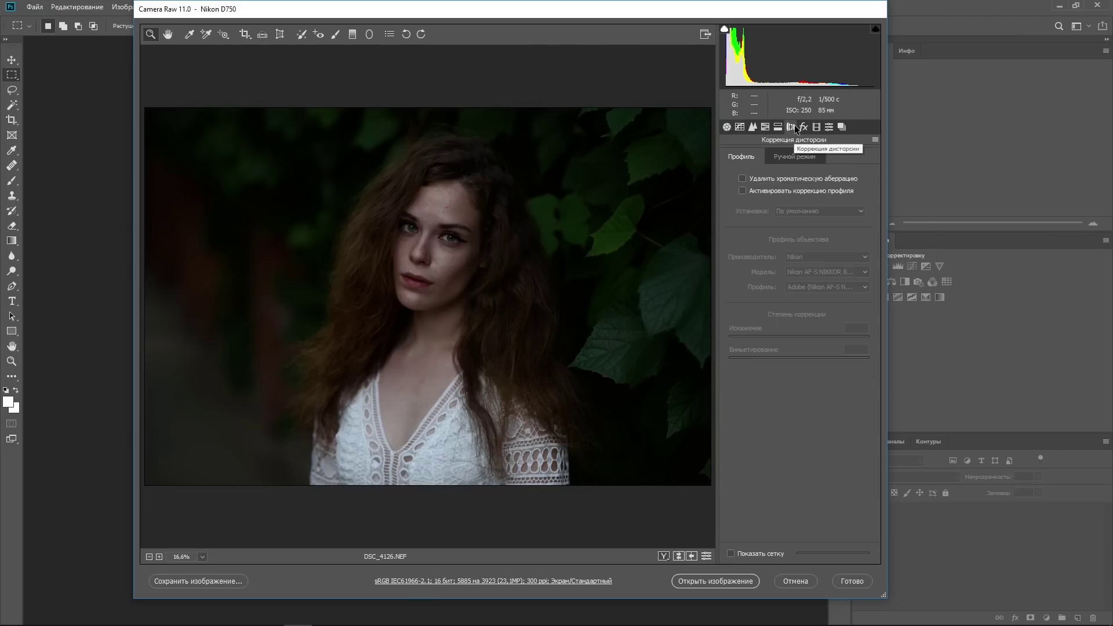
left_click(742, 179)
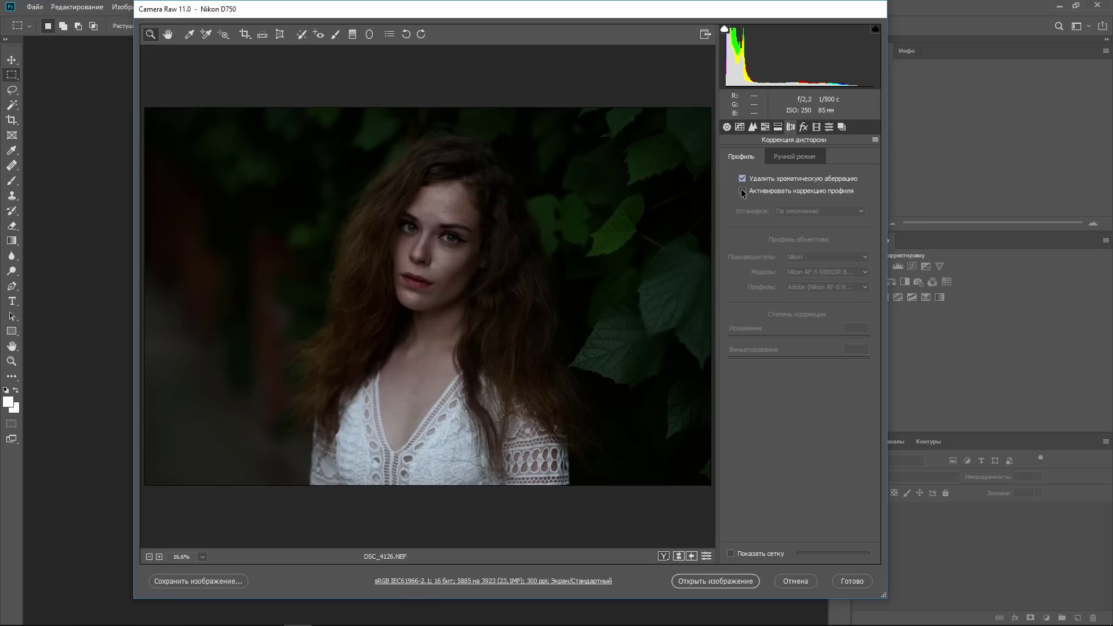
left_click(740, 190)
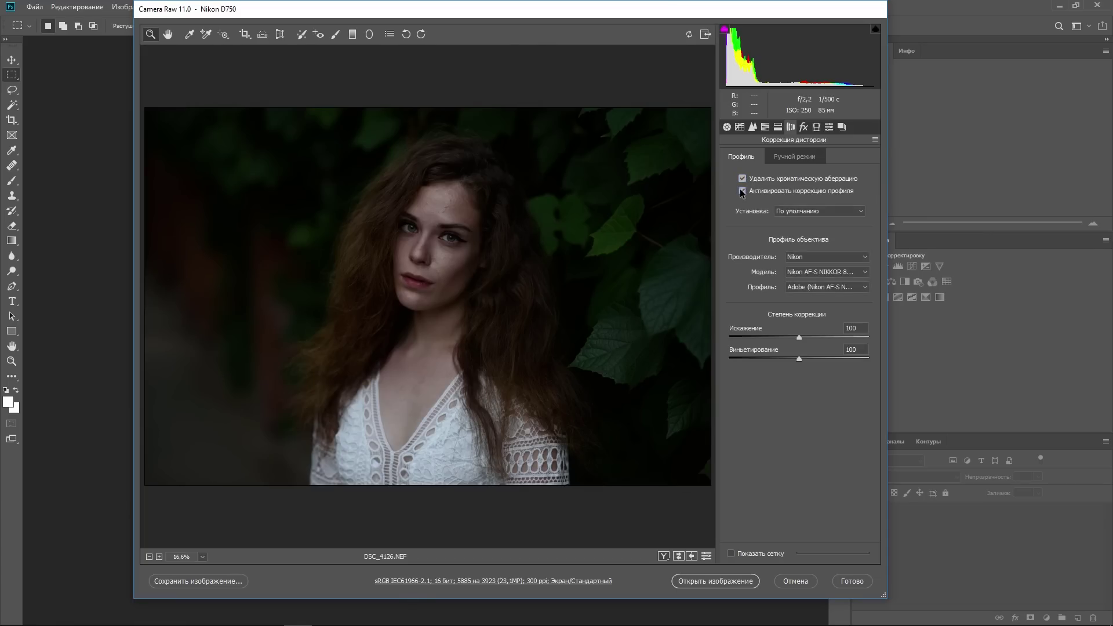
left_click(727, 128)
Step: Keep the Camera Standard profile after comparing the profile list
left_click(831, 176)
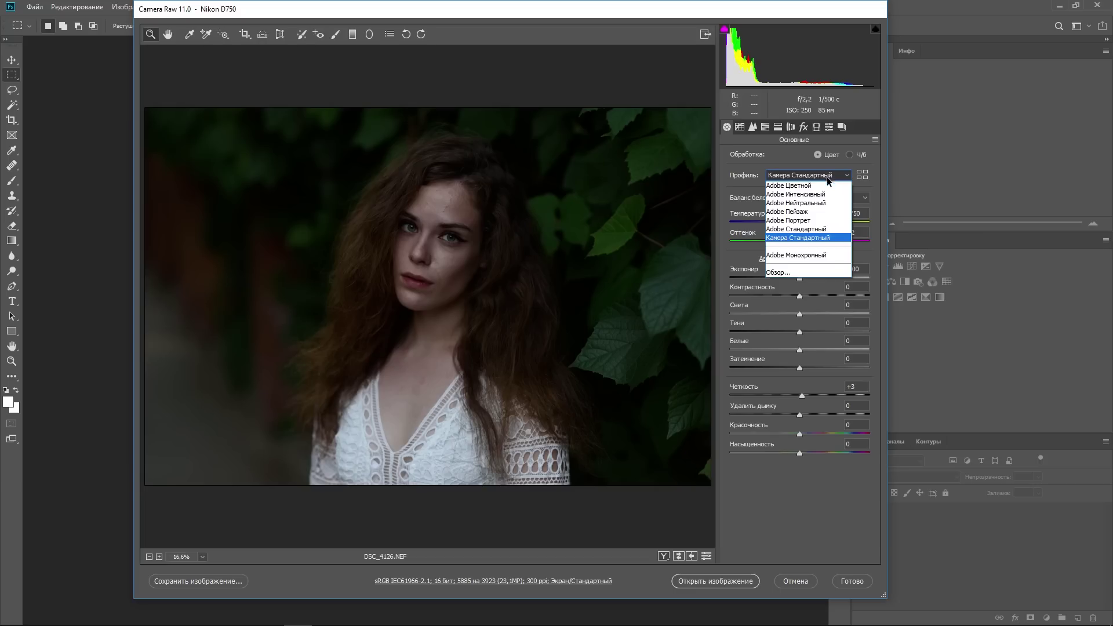
left_click(809, 236)
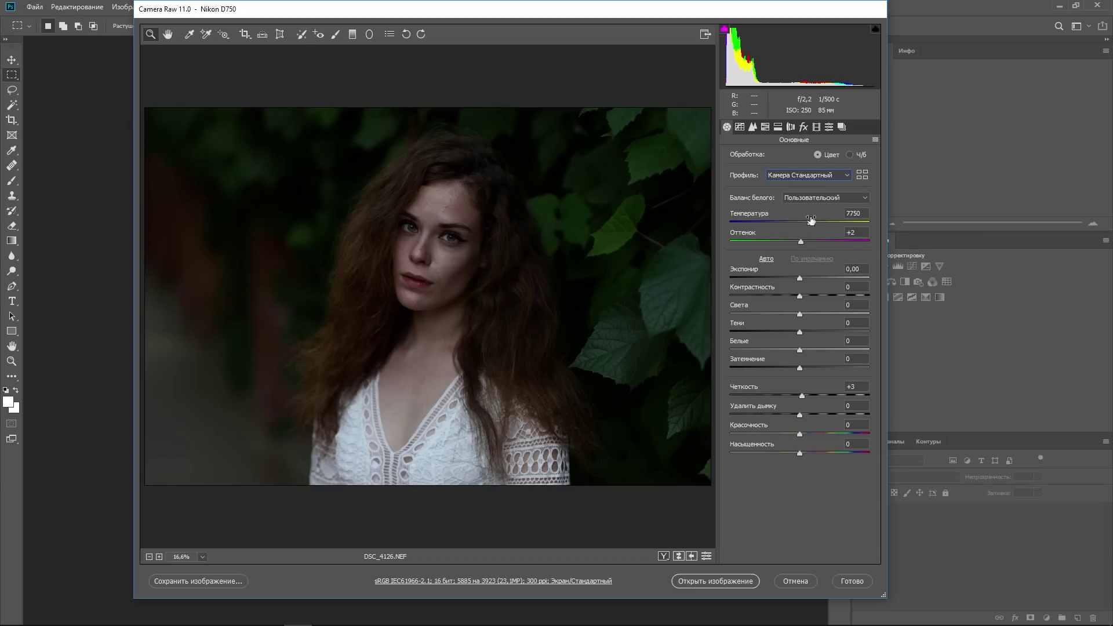
left_click(813, 171)
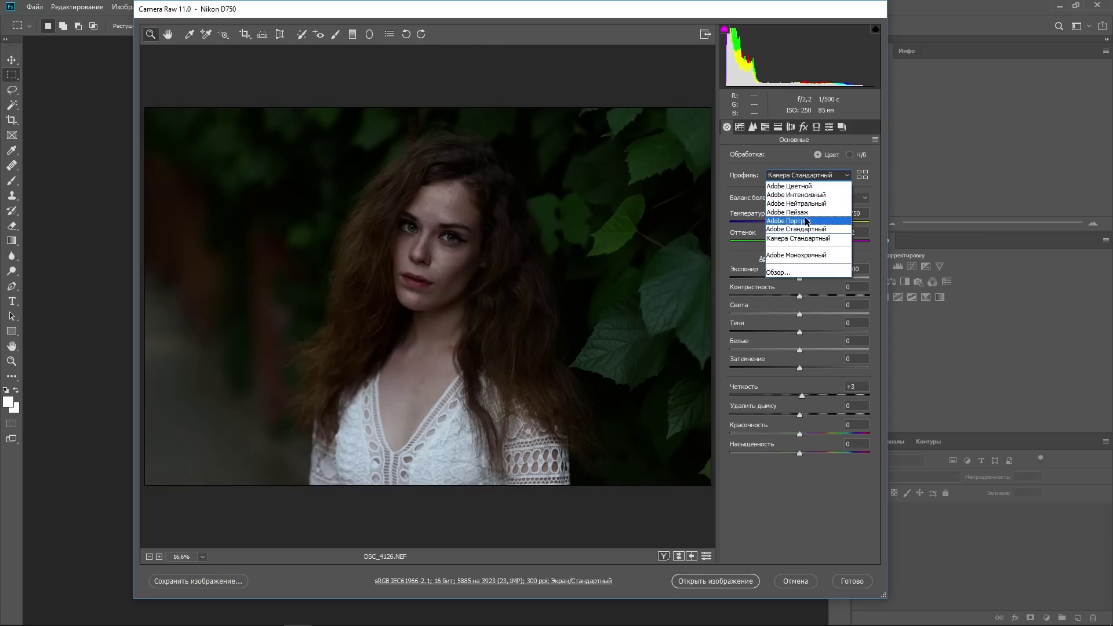
key("Escape")
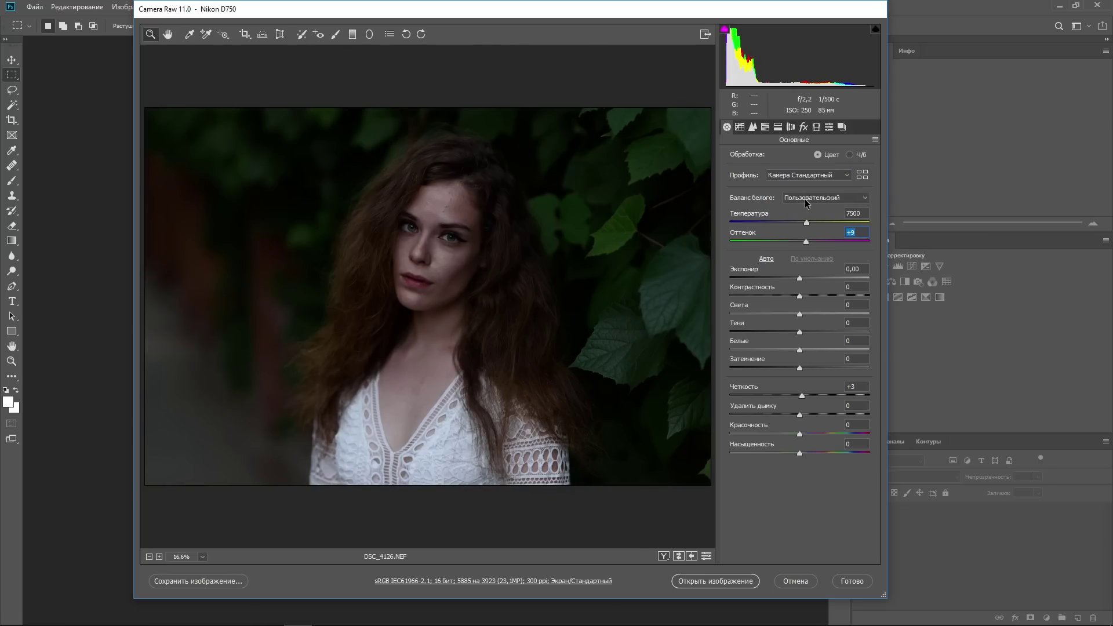
Step: Apply Auto white balance at temperature 7500 and lower the tint to +3
left_click(805, 202)
left_click(805, 218)
left_click_drag(805, 241, 802, 241)
left_click(189, 34)
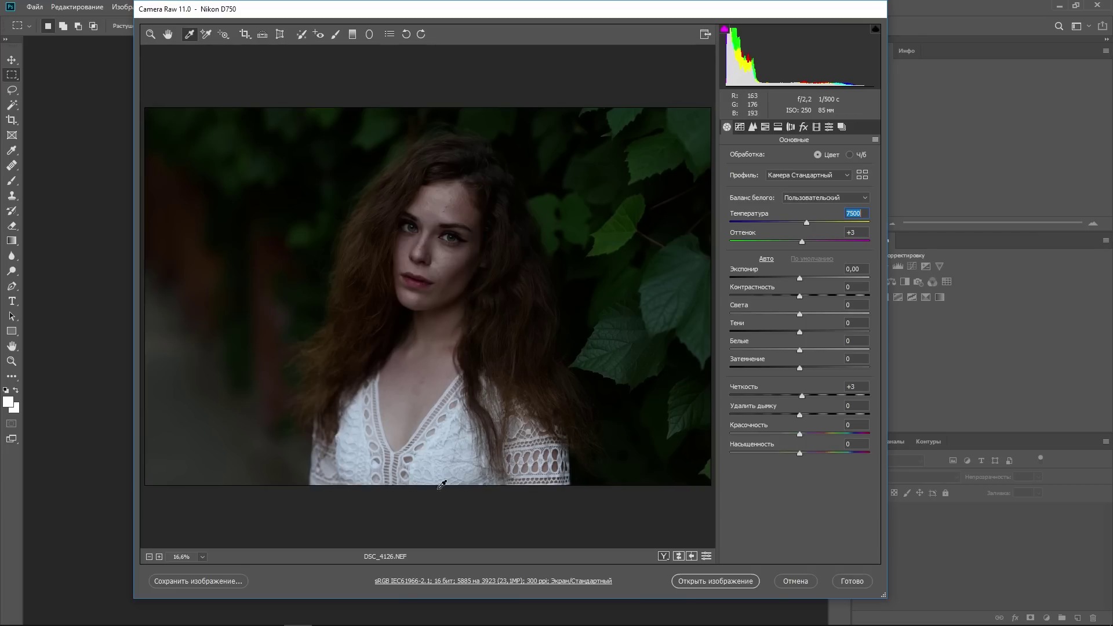
Step: Sample neutral points, reapply Auto, then set tint +2 and temperature 7600
left_click(445, 427)
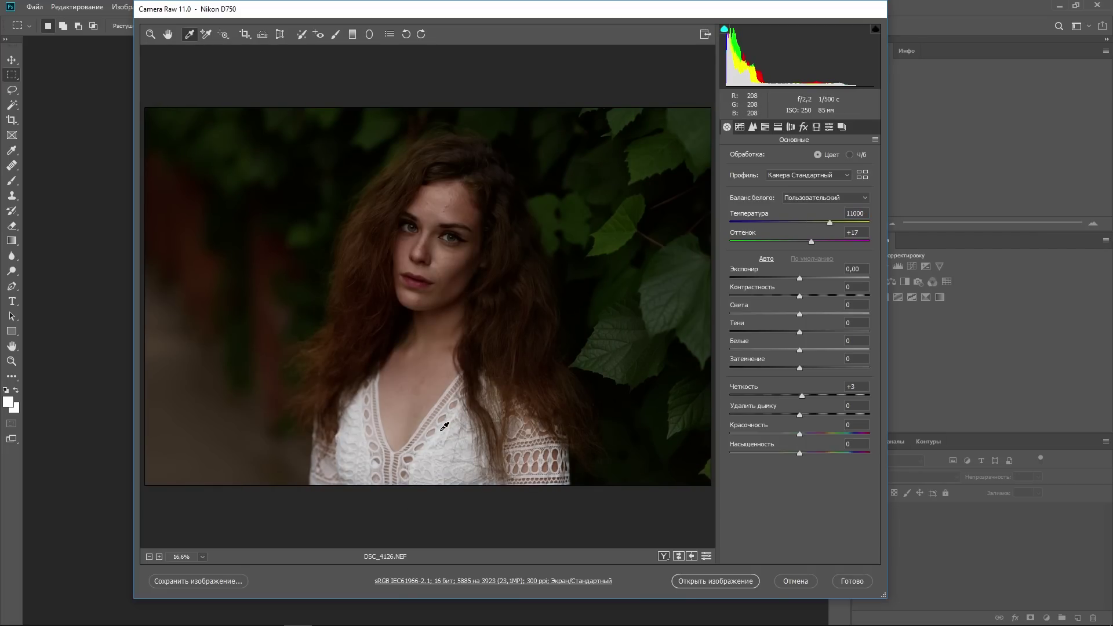
left_click(378, 432)
left_click(363, 433)
left_click(811, 198)
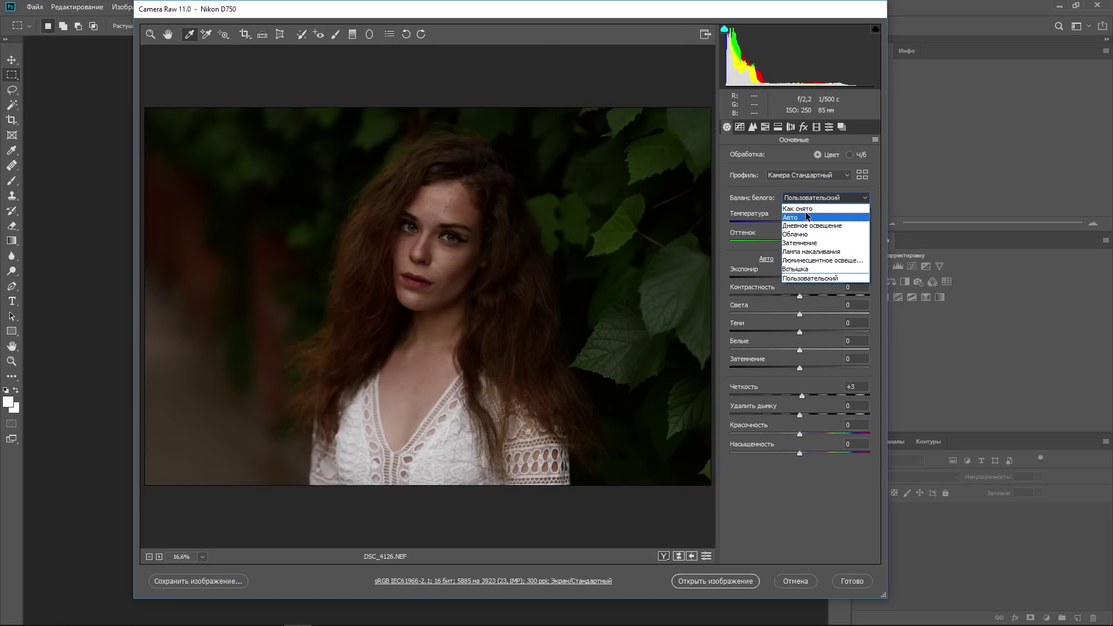
left_click(806, 218)
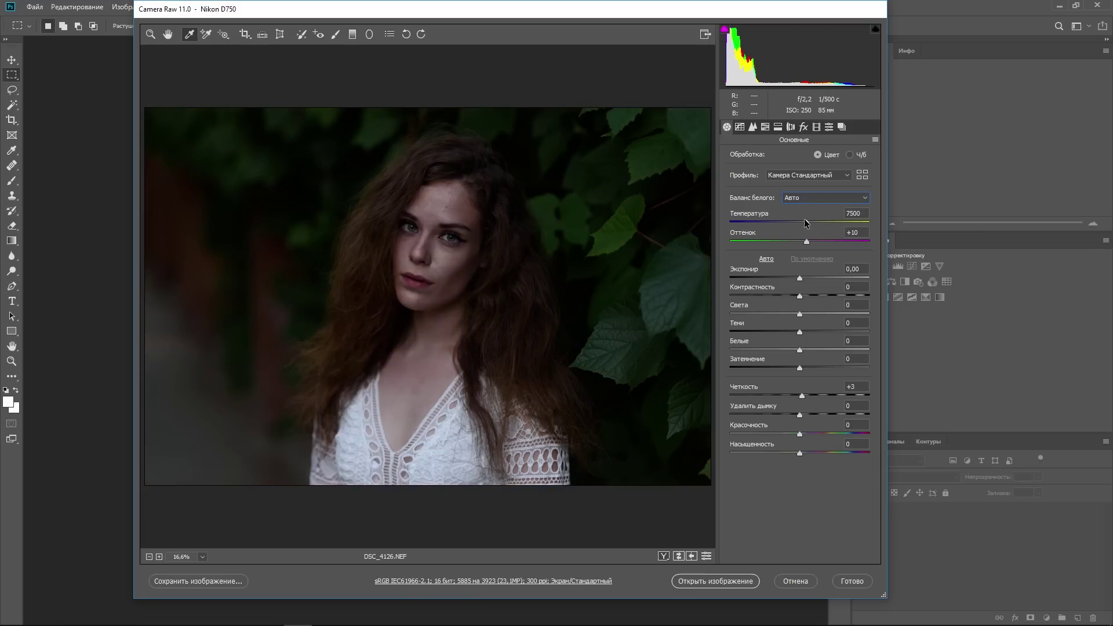
left_click_drag(805, 242, 804, 242)
key("Down")
key("shift+Tab")
key("Up")
Step: Set exposure +0.80, contrast -9, highlights -24, shadows +18, whites +9, blacks +6
mouse_move(801, 279)
left_mouse_down()
mouse_move(812, 277)
mouse_move(789, 274)
mouse_move(792, 297)
left_mouse_up()
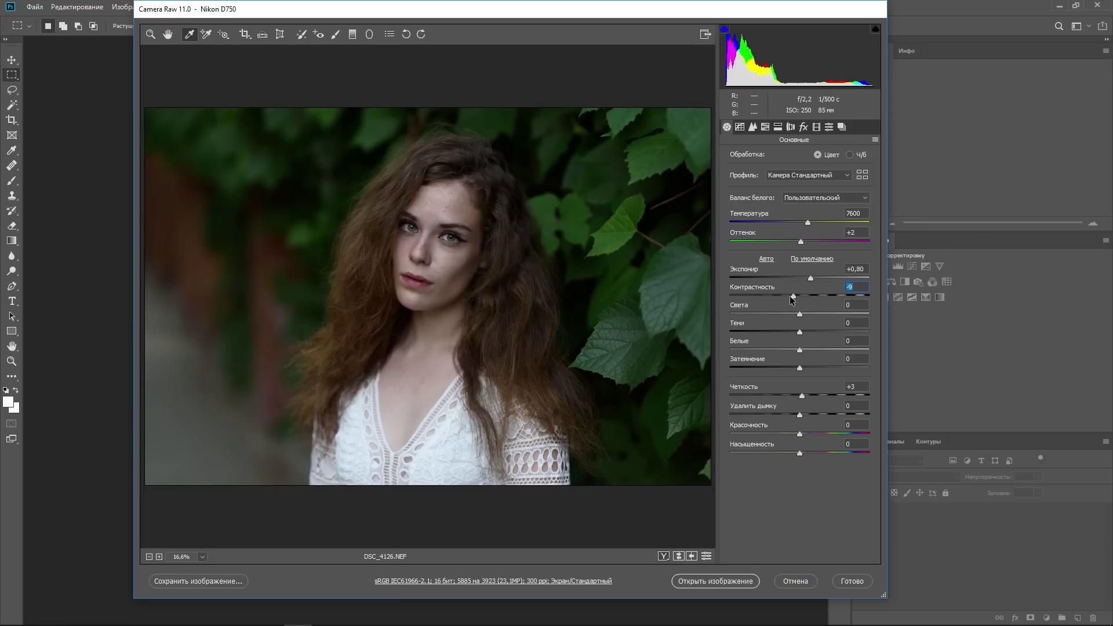
mouse_move(799, 314)
left_mouse_down()
mouse_move(781, 314)
mouse_move(808, 332)
left_mouse_up()
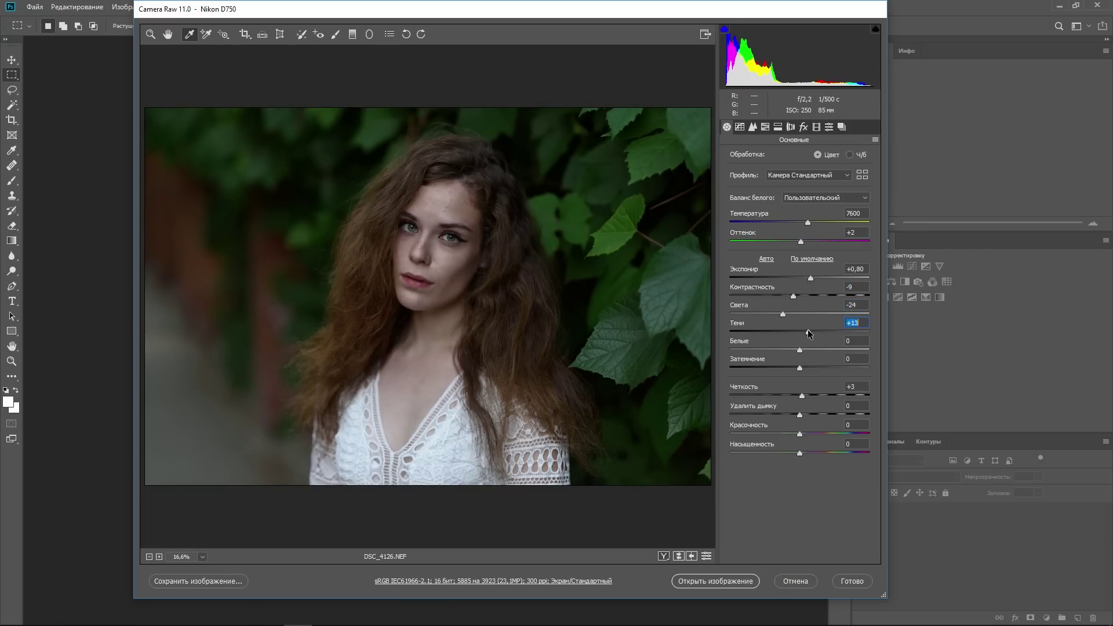
left_click_drag(809, 332, 807, 330)
left_click_drag(799, 350, 804, 369)
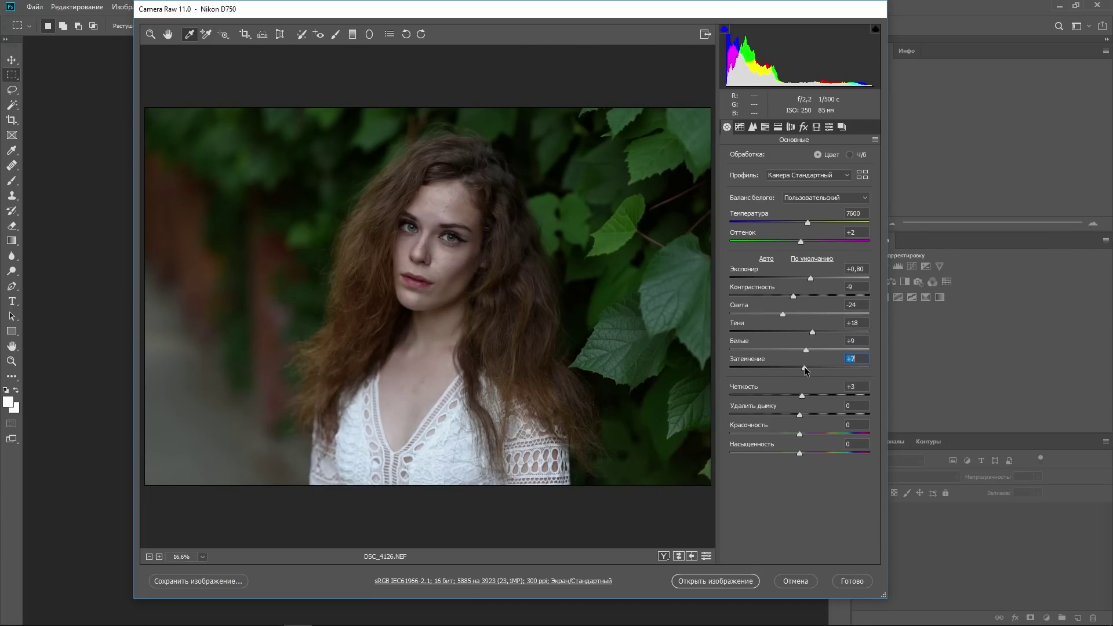
left_click(802, 396)
Step: Set vibrance to +13, keeping saturation at 0
left_click_drag(806, 436, 812, 438)
type("13")
key("Tab")
left_click_drag(799, 454, 799, 453)
key("Tab")
key("Tab")
Step: Open the image in Photoshop and add a new empty layer, Слой 1
left_click(703, 582)
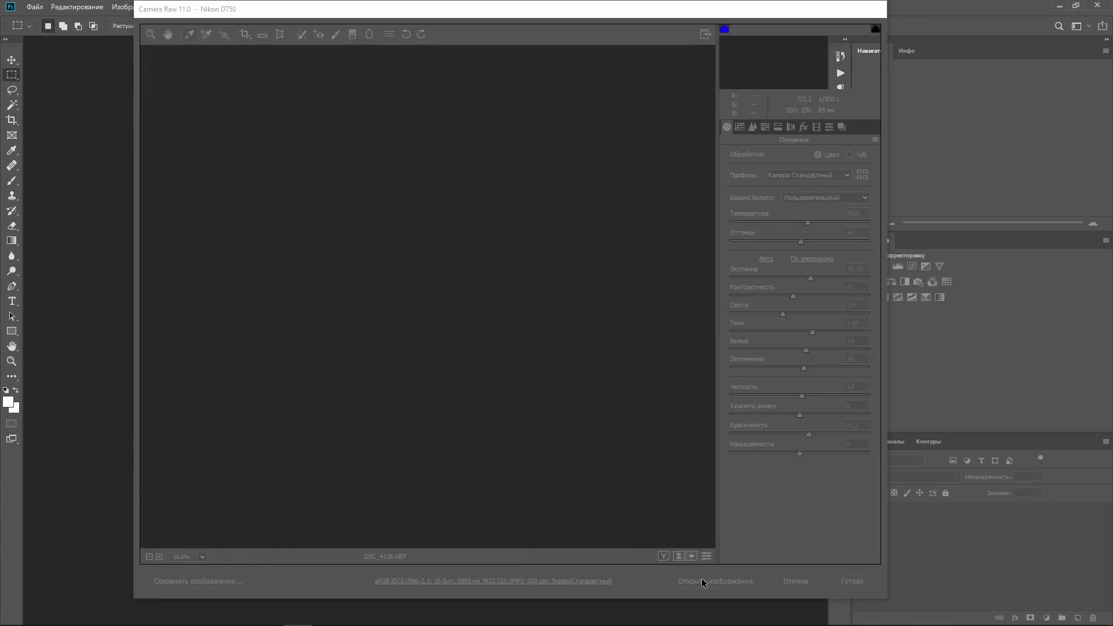
key("ctrl+shift+n")
left_click(724, 179)
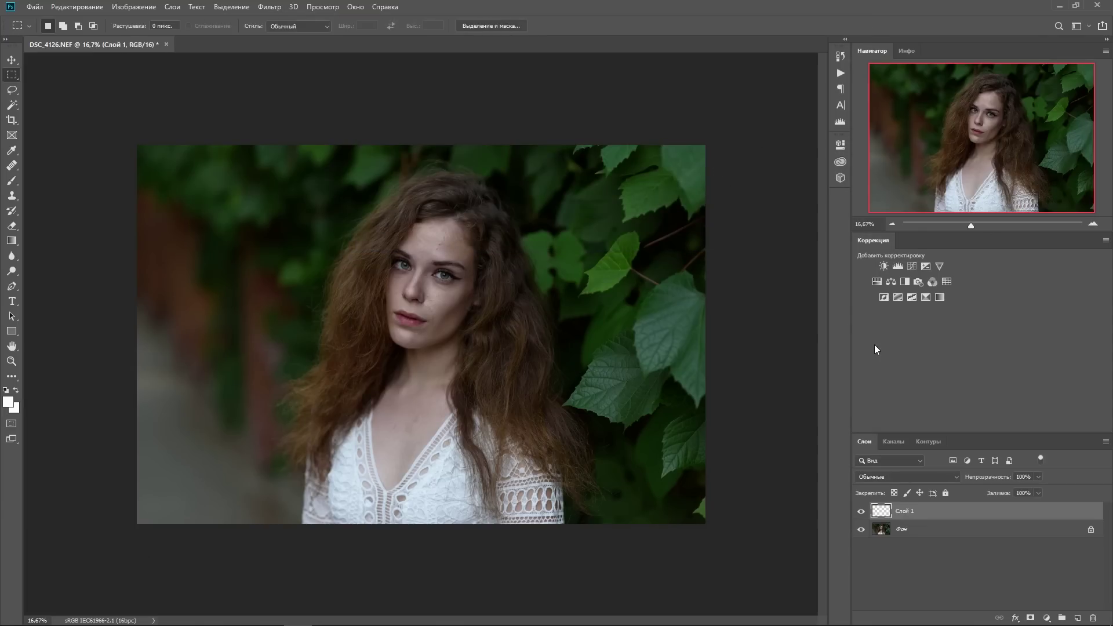
left_click(919, 493)
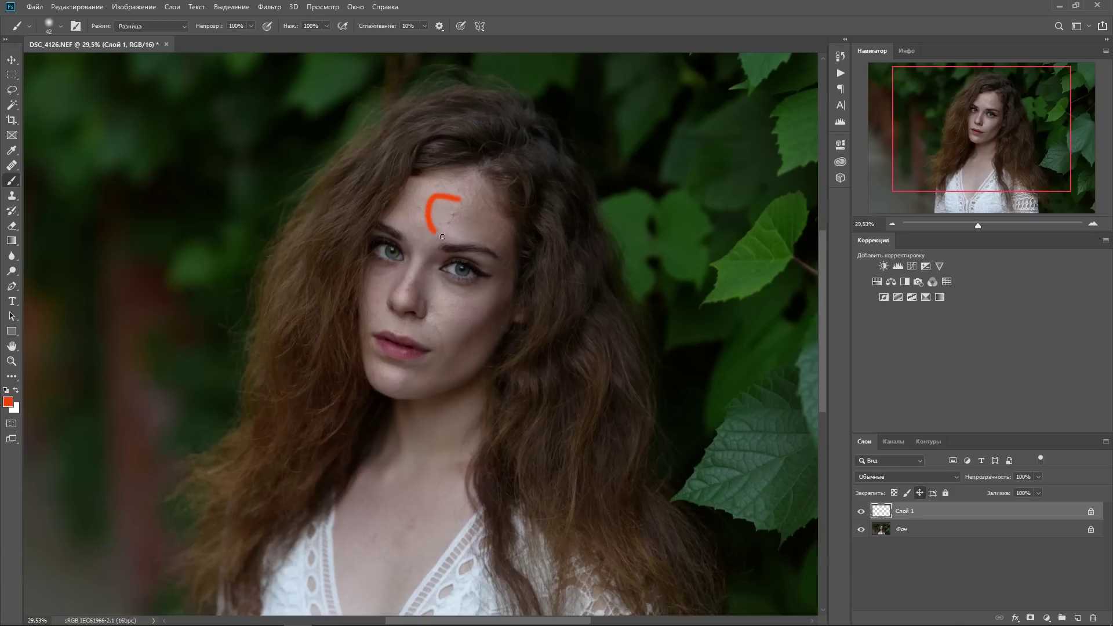
Step: Paint orange marks on the forehead, under the eye, cheek, left eye and leaves
left_click_drag(442, 237, 510, 234)
left_click_drag(439, 284, 490, 297)
mouse_move(476, 383)
left_mouse_down()
mouse_move(488, 339)
mouse_move(493, 355)
left_mouse_up()
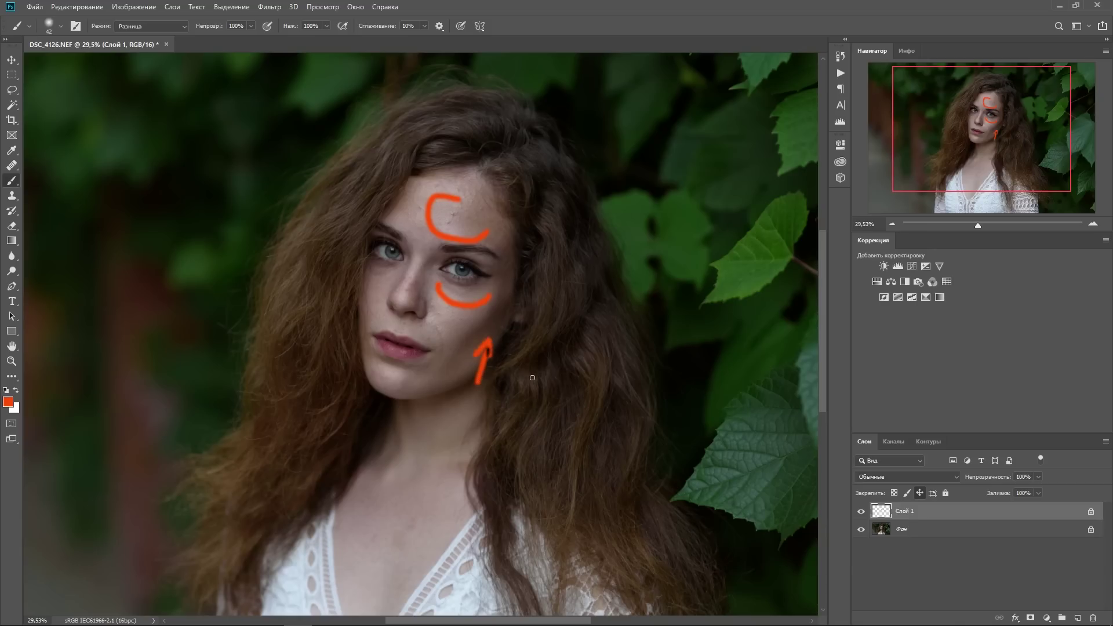
mouse_move(393, 240)
left_mouse_down()
mouse_move(369, 257)
mouse_move(412, 266)
left_mouse_up()
key("ctrl+minus")
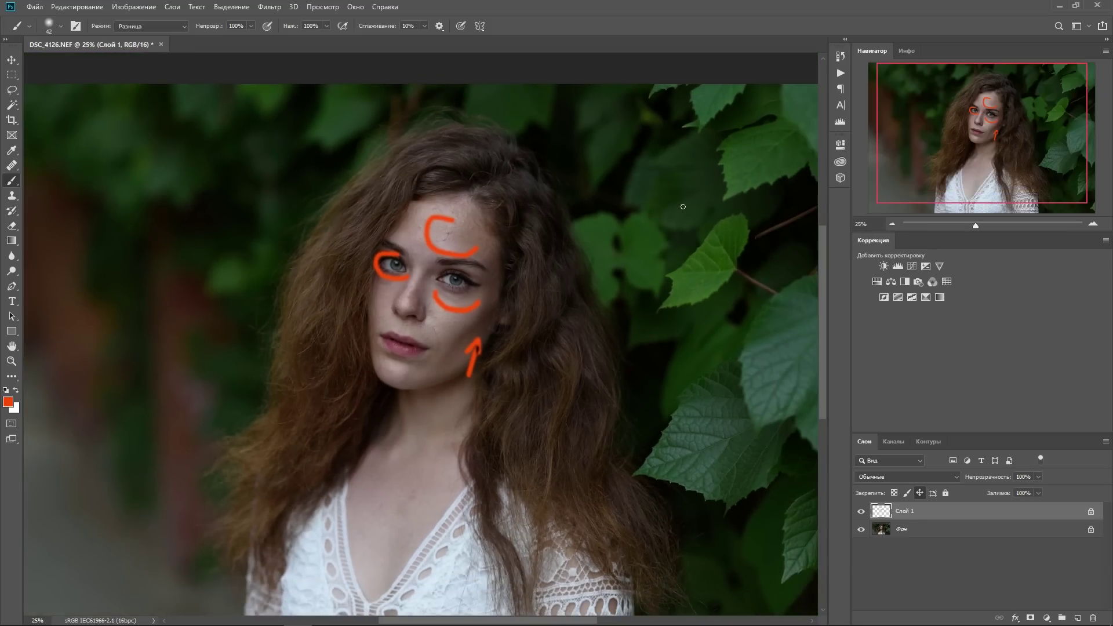
mouse_move(618, 294)
left_mouse_down()
mouse_move(709, 266)
mouse_move(693, 281)
left_mouse_up()
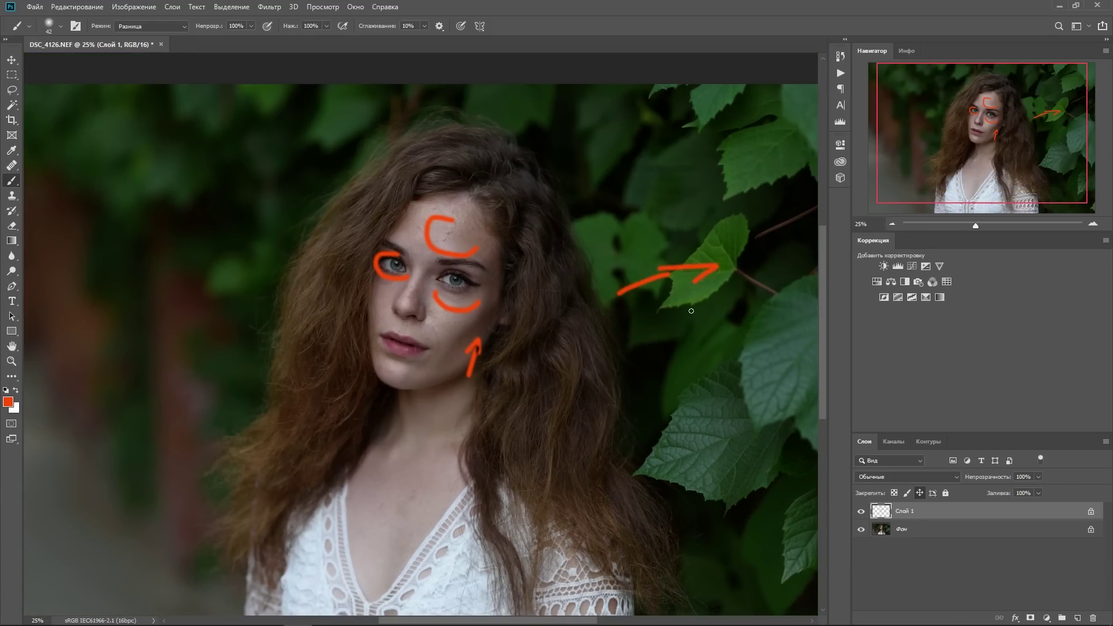
Step: Fit the photo in view, hide Слой 1 and select the Фон layer
left_click(892, 224)
left_click(861, 511)
left_click(944, 528)
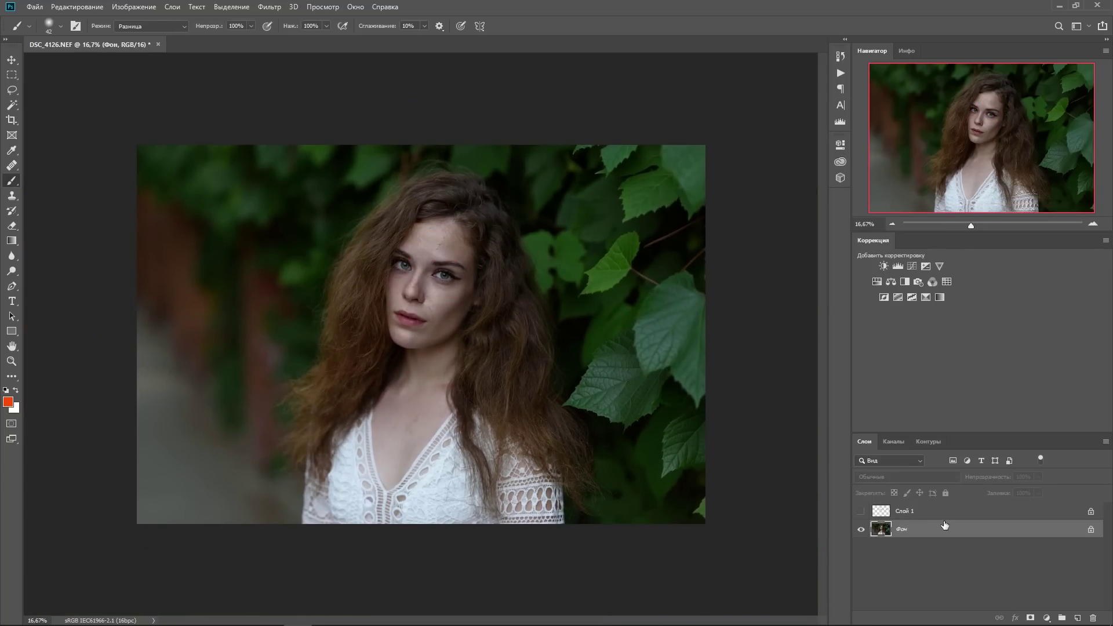
Step: Duplicate the Фон layer and select the Patch Tool with diffusion 5
right_click(952, 526)
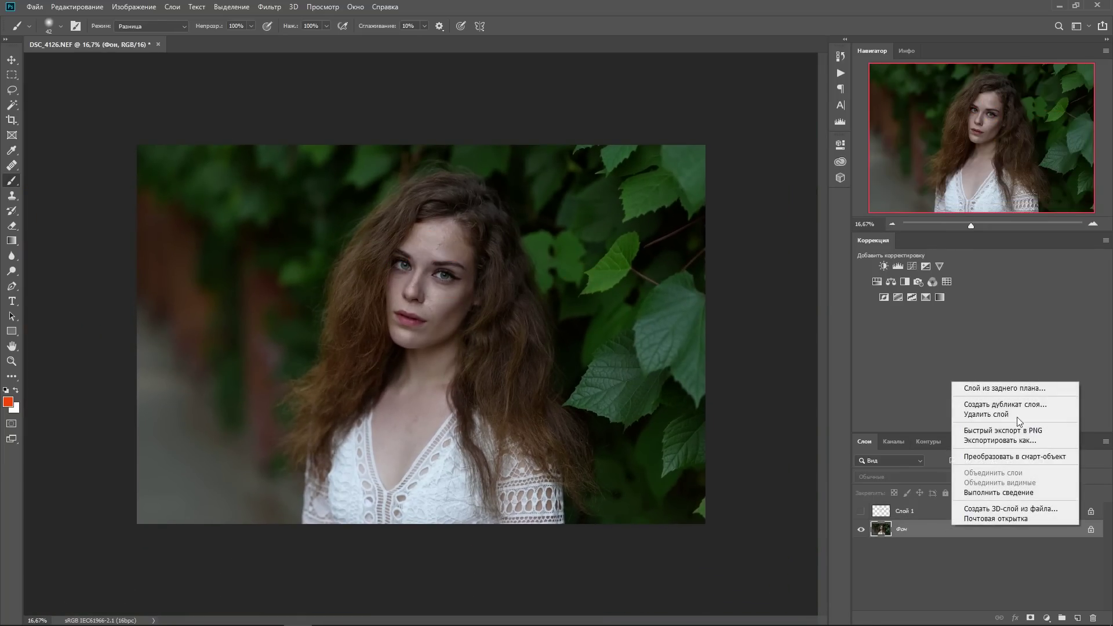
left_click(1019, 408)
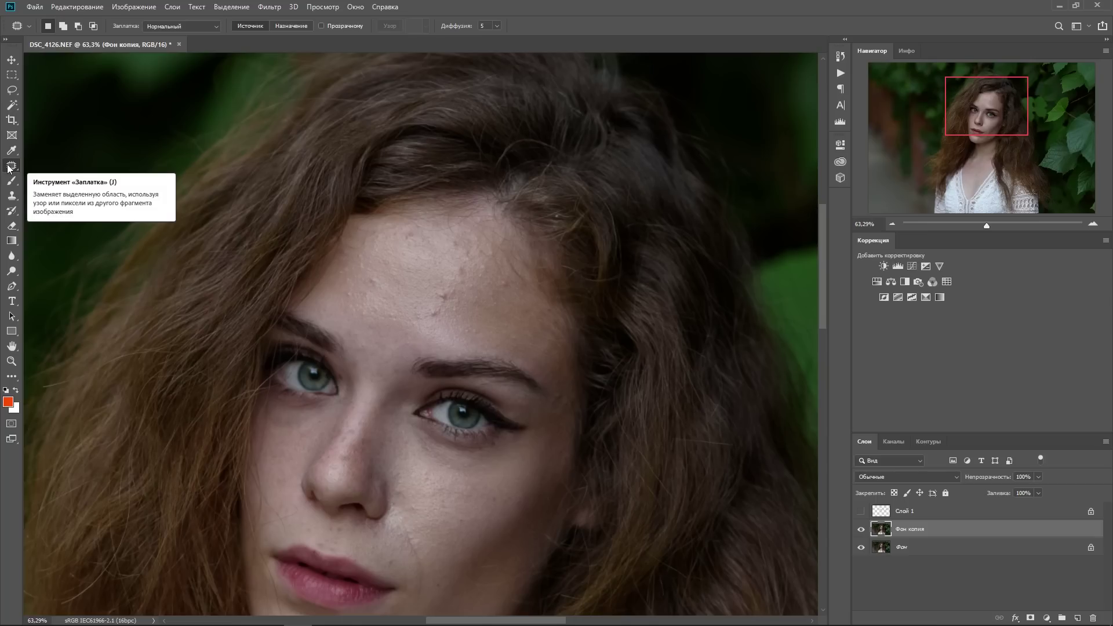
left_click(8, 168)
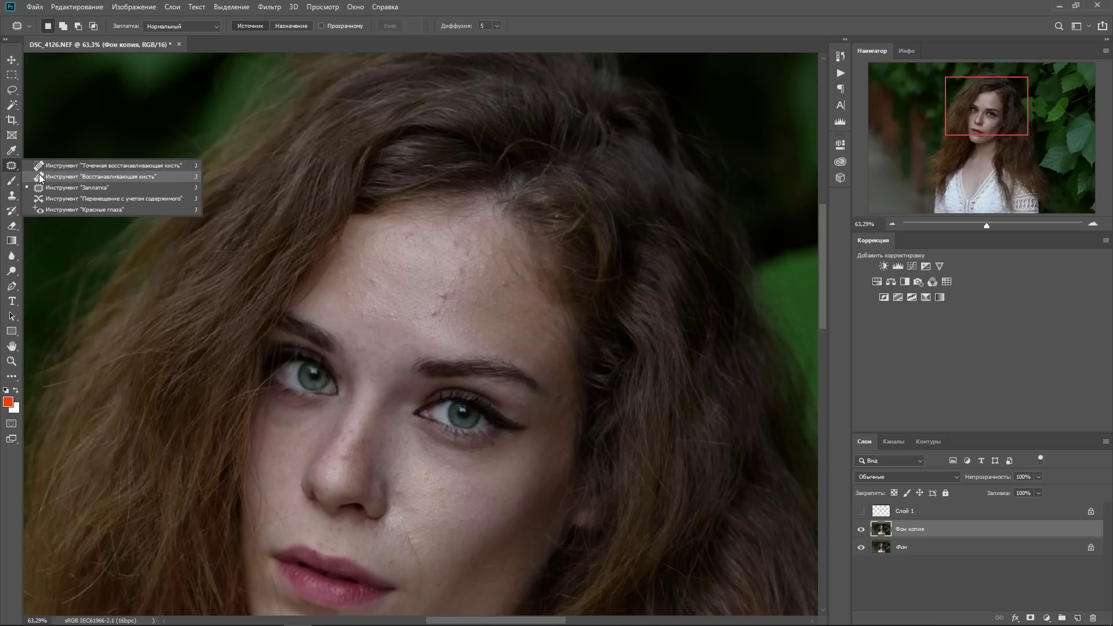
left_click(9, 168)
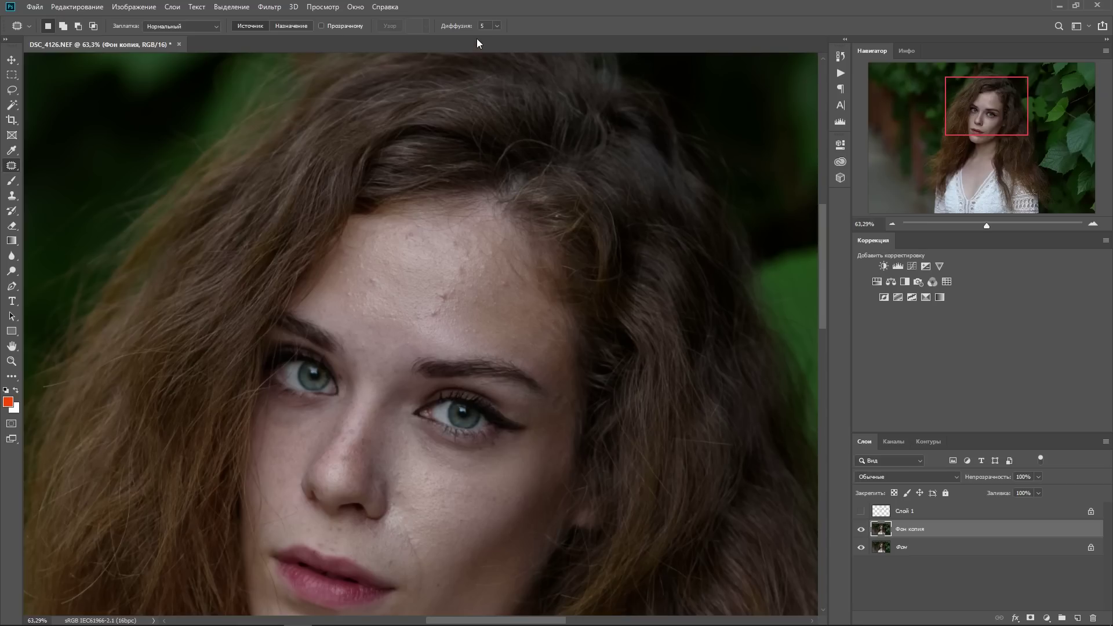
left_click(496, 26)
scroll(394, 277, "up", 2)
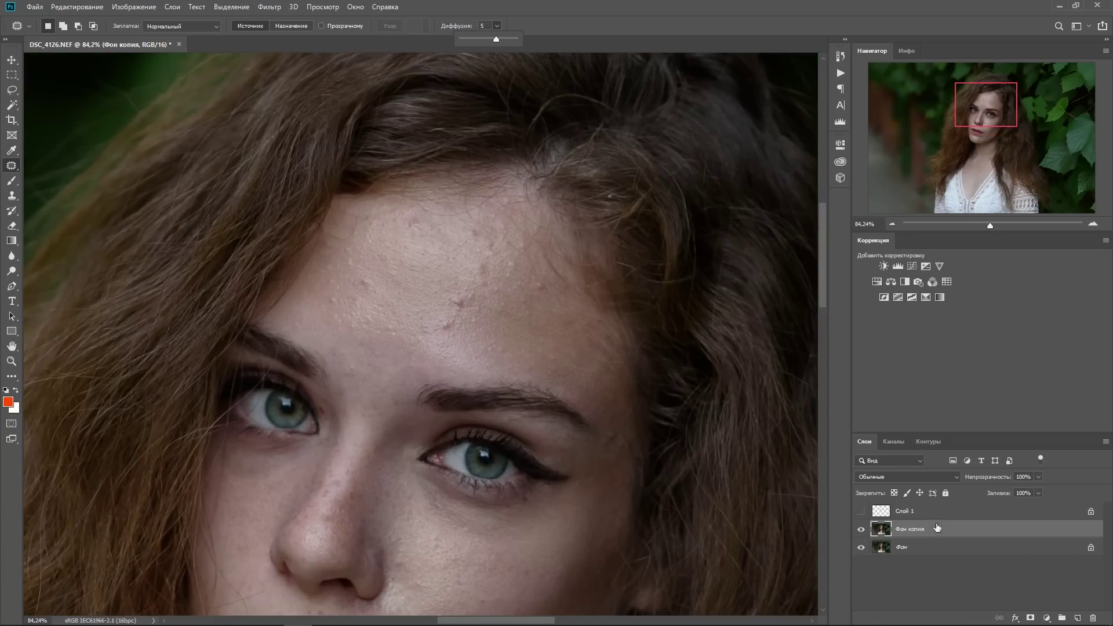
Step: Patch away three blemishes on the forehead
left_click(10, 167)
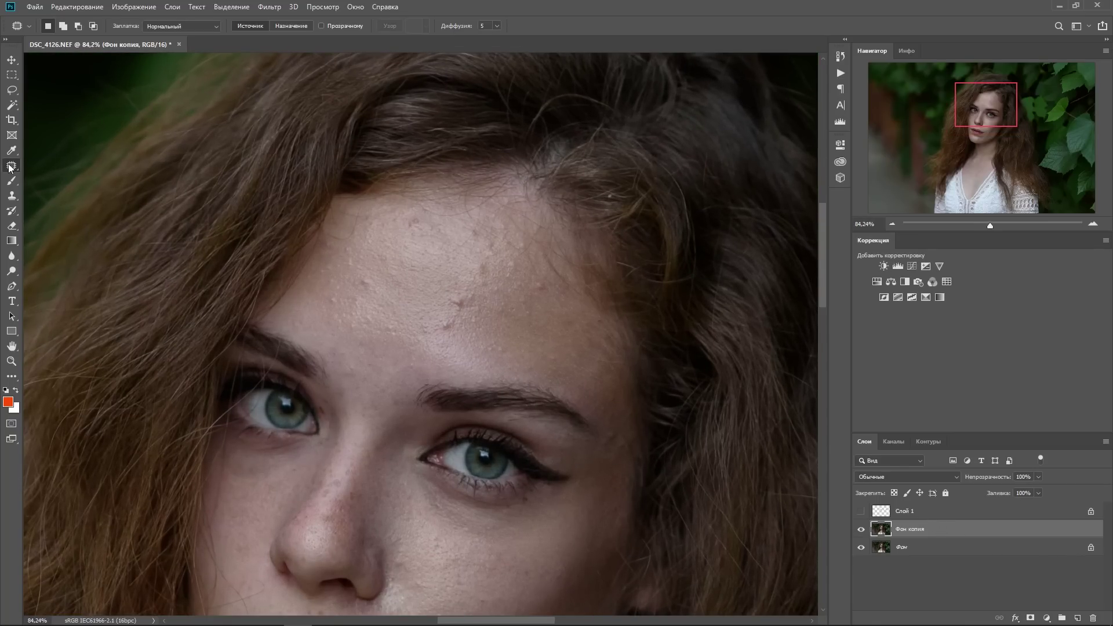
left_click(383, 284)
mouse_move(357, 280)
left_mouse_down()
mouse_move(368, 281)
mouse_move(346, 275)
mouse_move(345, 288)
left_mouse_up()
scroll(385, 286, "up", 3)
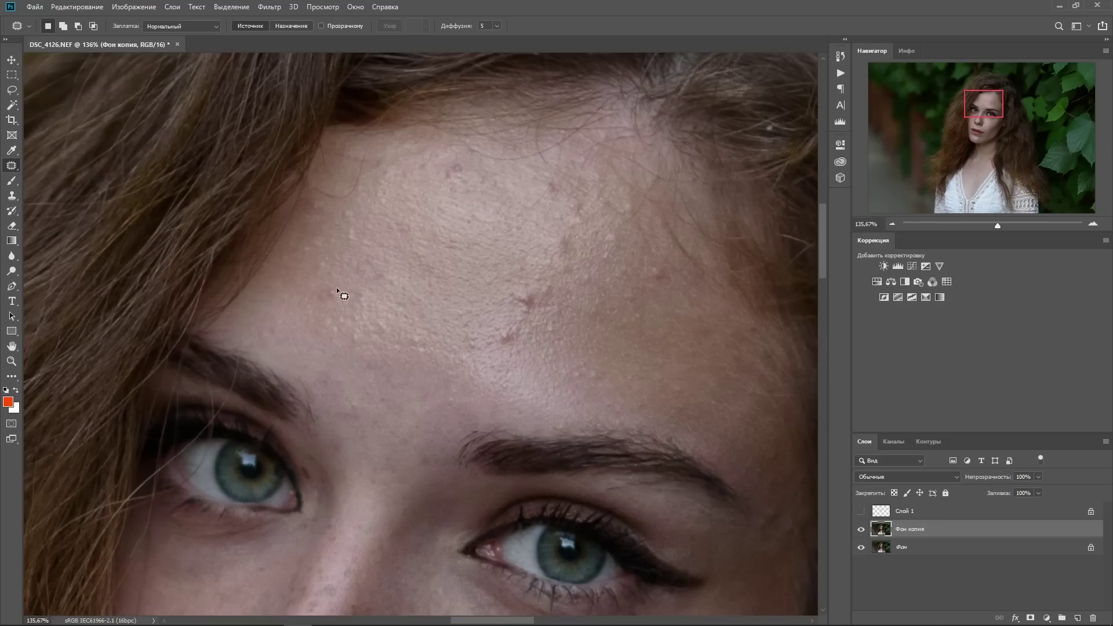
key("ctrl+d")
mouse_move(542, 298)
left_mouse_down()
mouse_move(505, 328)
mouse_move(516, 345)
left_mouse_up()
key("ctrl+d")
left_click_drag(516, 345, 595, 358)
key("ctrl+d")
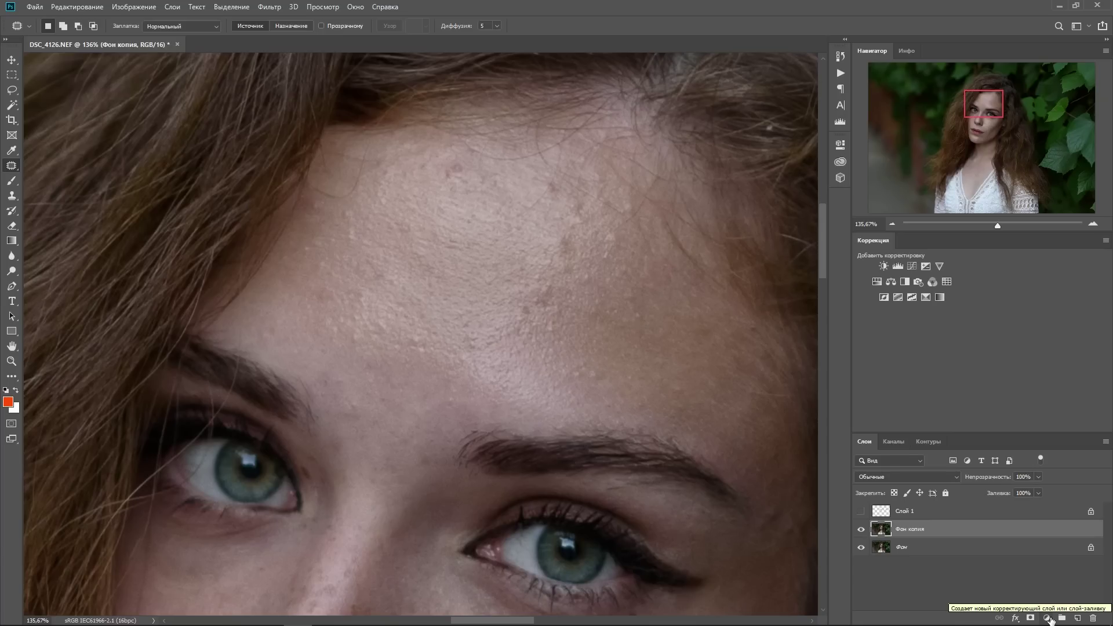
Step: Add a Black & White adjustment layer with darkened reds to reveal blemishes
left_click(1048, 618)
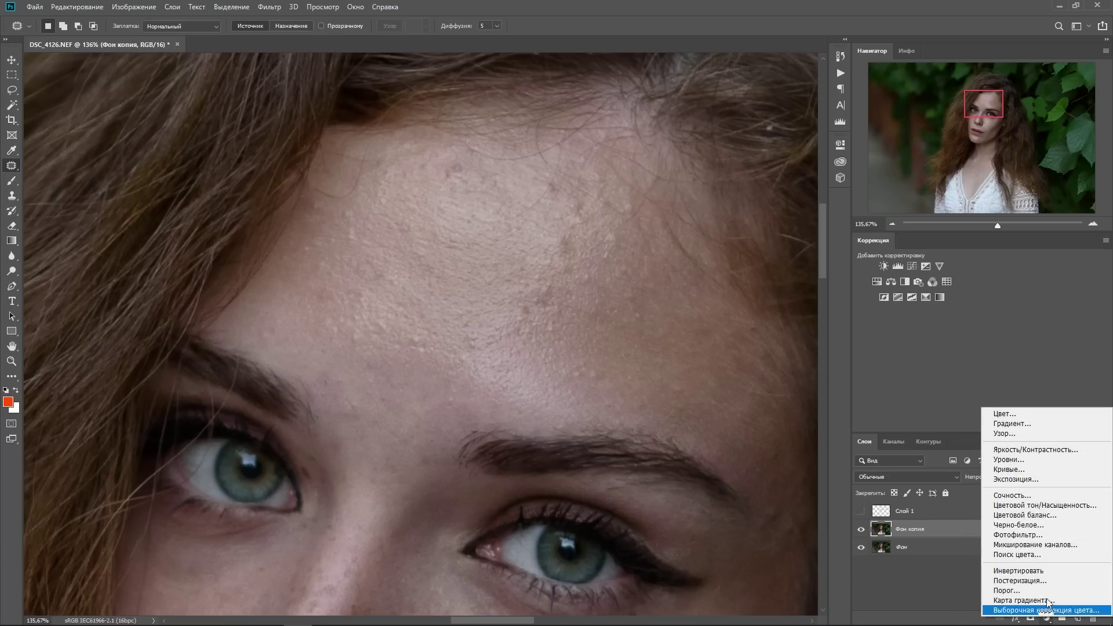
left_click(1040, 528)
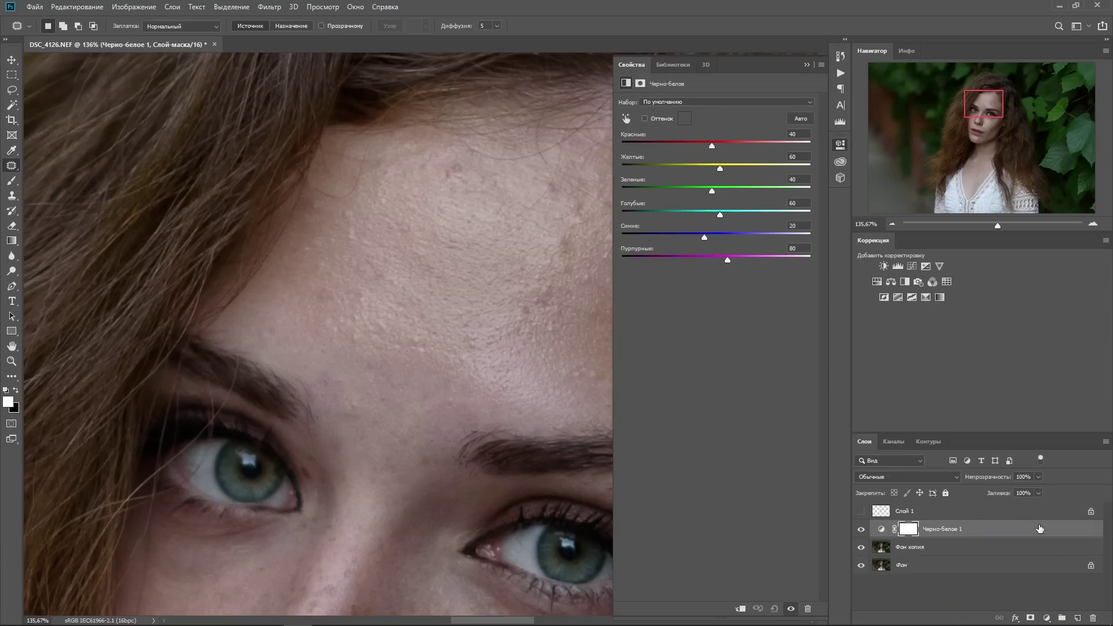
left_click_drag(712, 146, 658, 143)
left_click(610, 208)
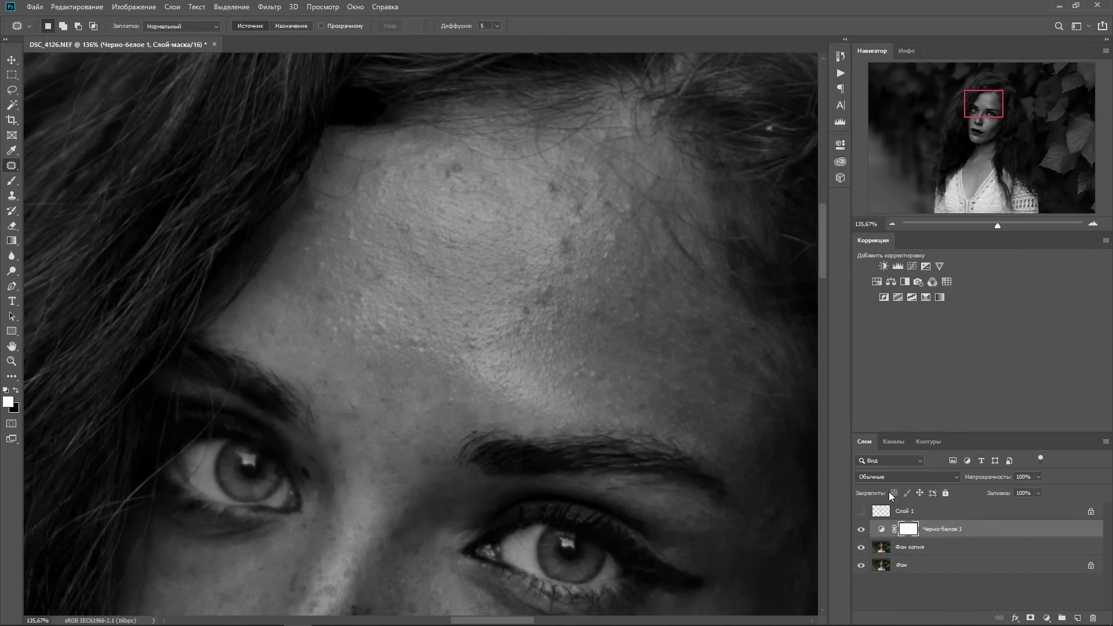
Step: On Фон копия, patch remaining spots on forehead, beside the eyebrow, cheek and below the lip
left_click(916, 549)
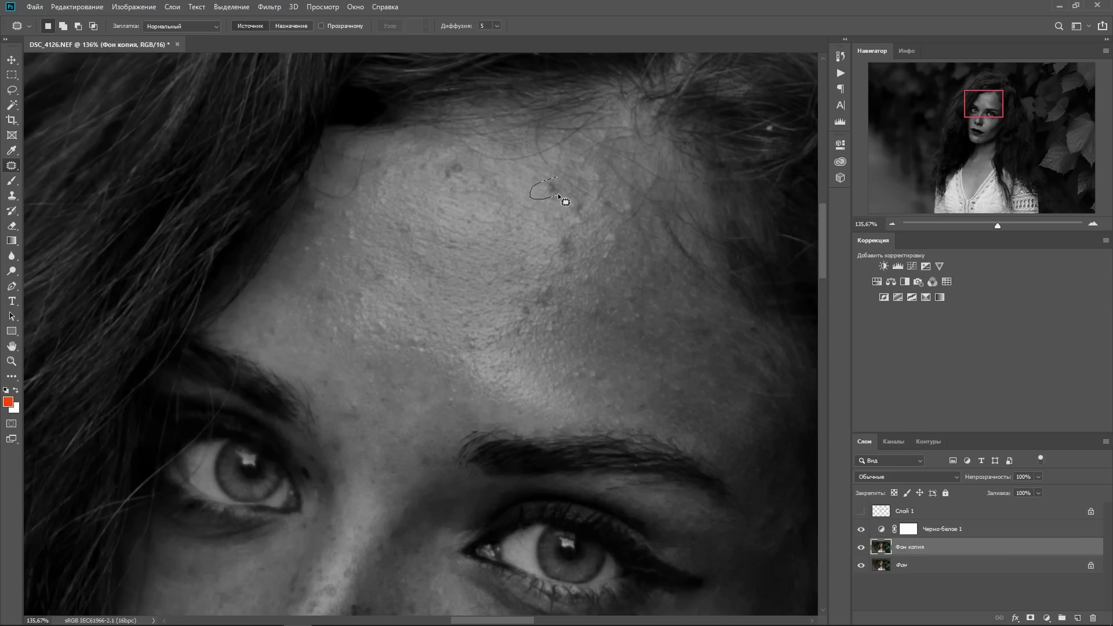
left_click_drag(522, 186, 497, 182)
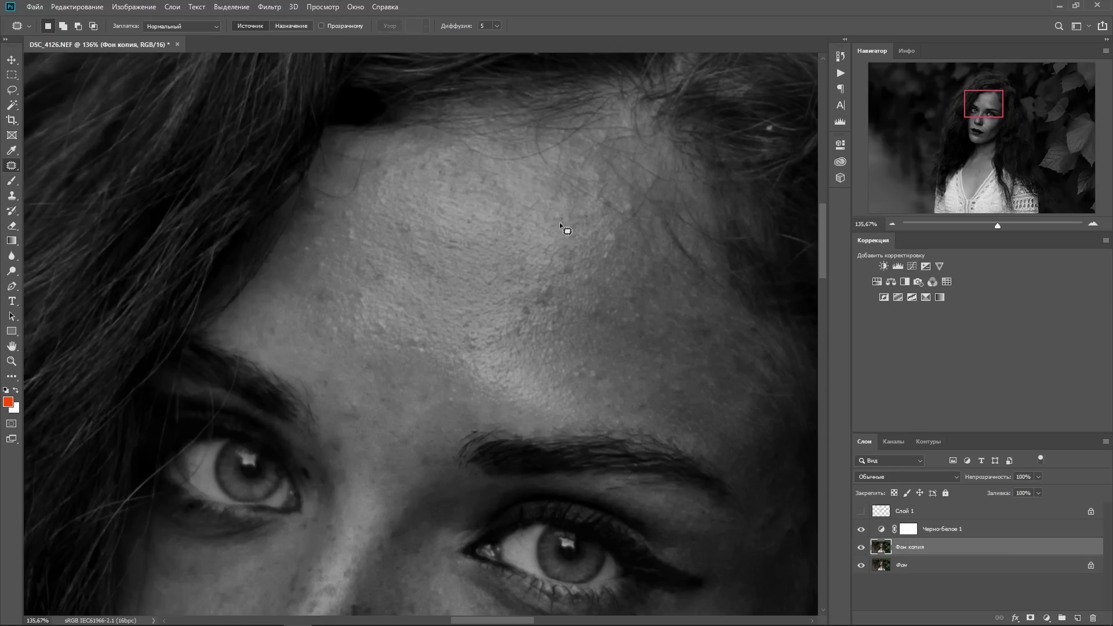
mouse_move(385, 265)
left_mouse_down()
mouse_move(394, 286)
mouse_move(382, 266)
mouse_move(330, 286)
left_mouse_up()
key("ctrl+d")
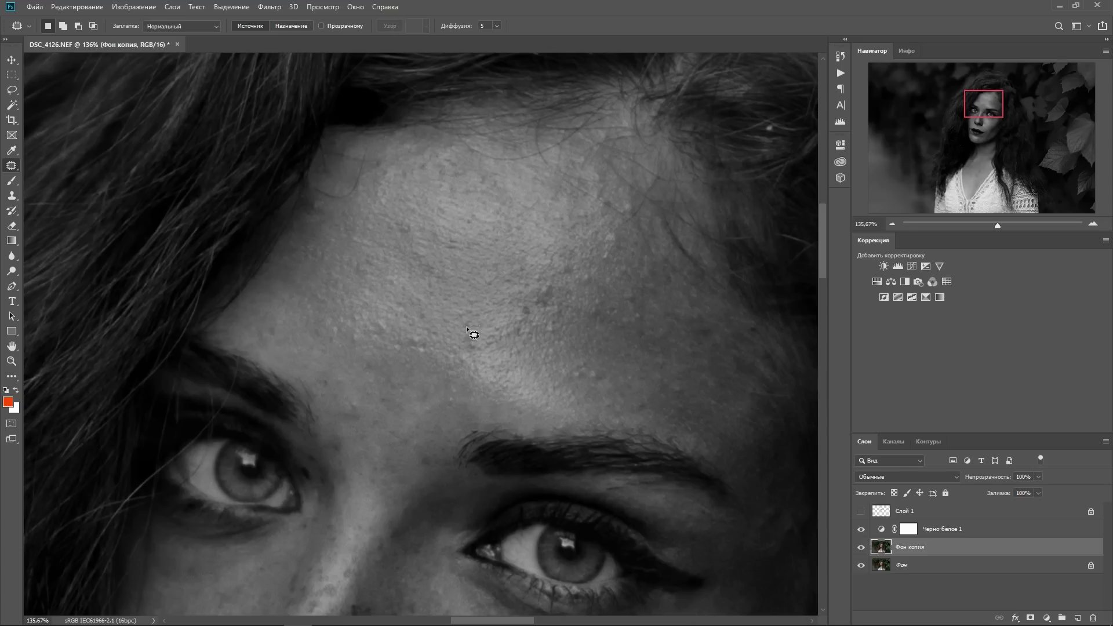
mouse_move(554, 313)
left_mouse_down()
mouse_move(541, 335)
mouse_move(554, 316)
left_mouse_up()
mouse_move(365, 384)
left_mouse_down()
mouse_move(342, 417)
mouse_move(428, 448)
left_mouse_up()
scroll(704, 336, "down", 10)
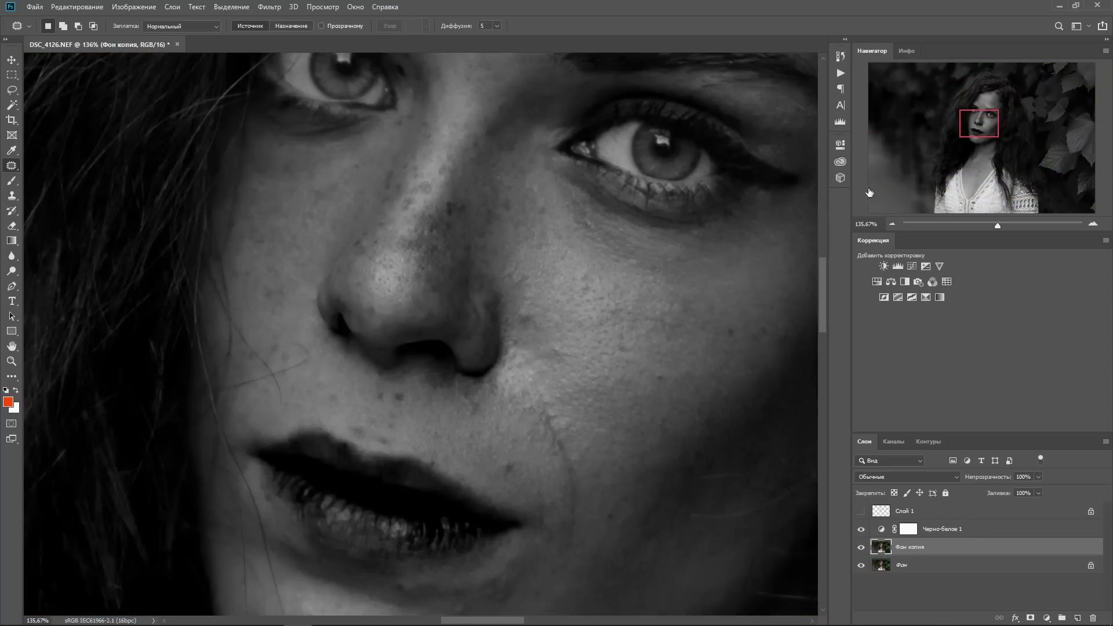
scroll(522, 273, "down", 5)
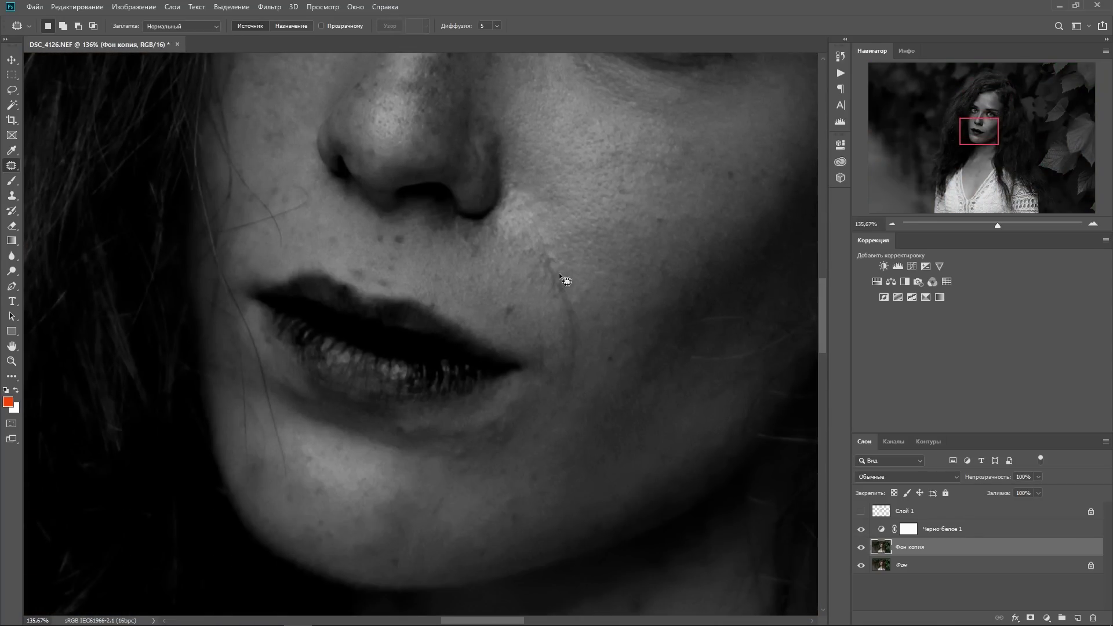
scroll(567, 387, "down", 3)
left_click_drag(513, 368, 525, 392)
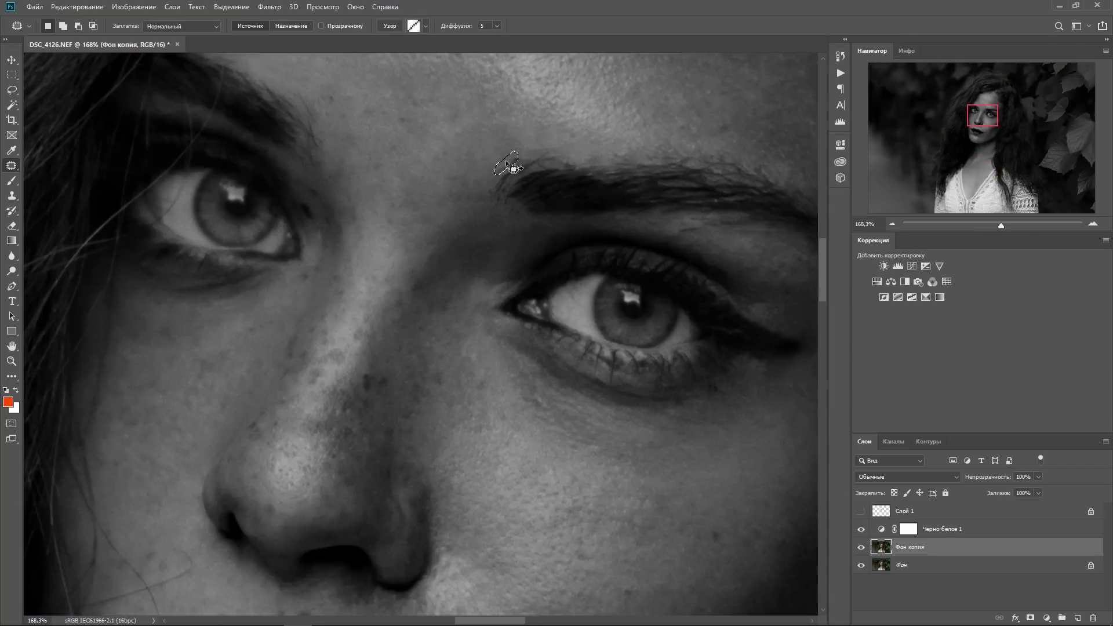
left_click_drag(488, 188, 481, 193)
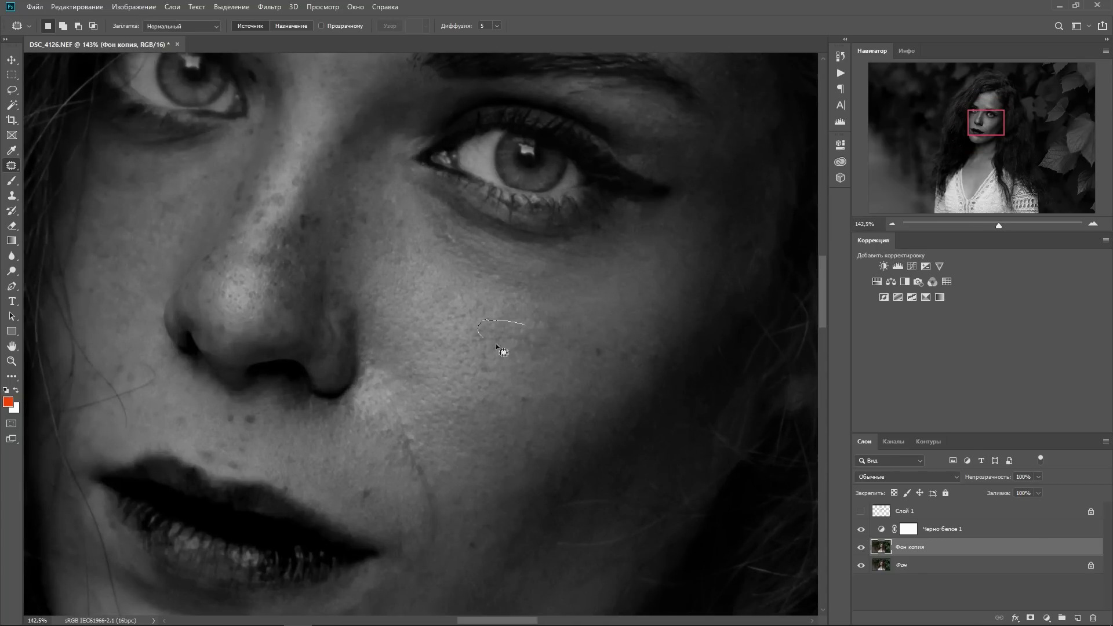
left_click_drag(510, 335, 550, 366)
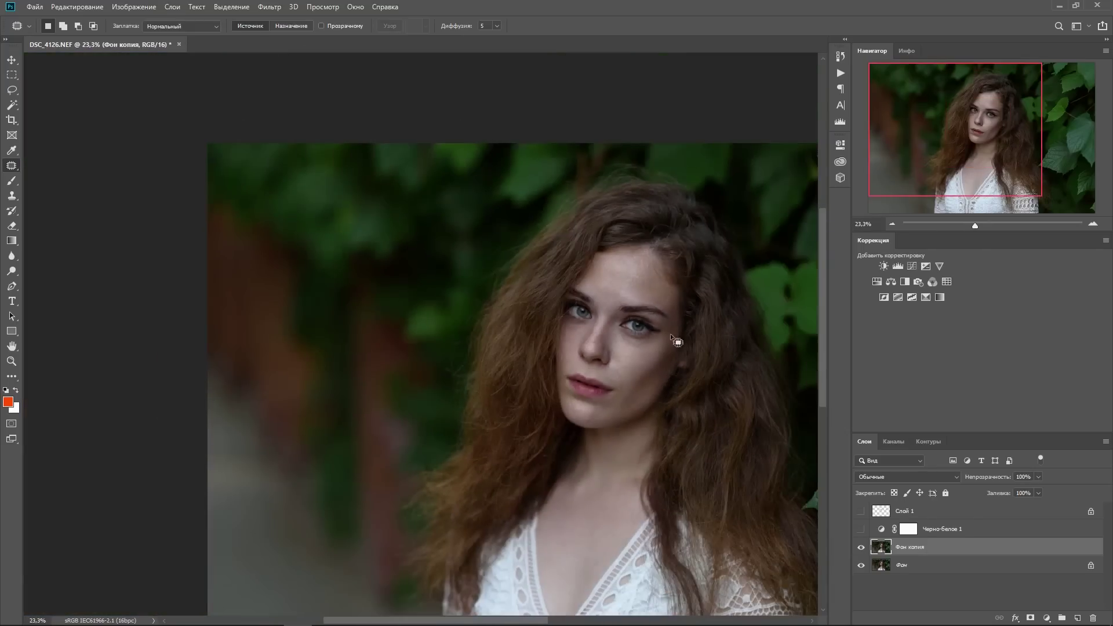
Step: Patch another cheek blemish and toggle the copy layer to compare before and after
left_click_drag(509, 291, 497, 318)
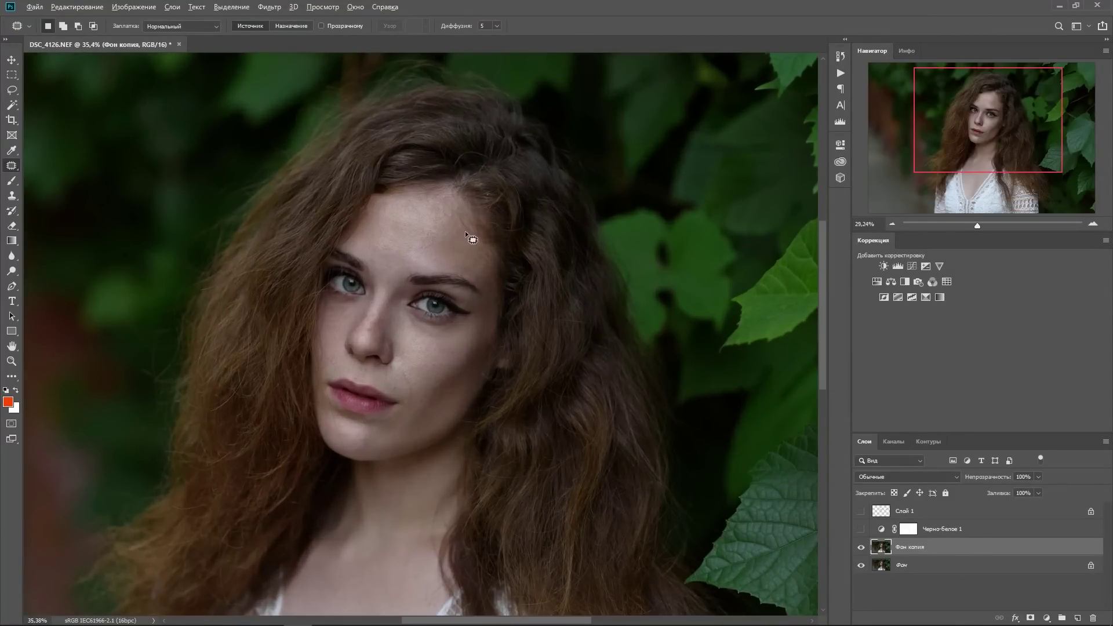
scroll(366, 225, "up", 2)
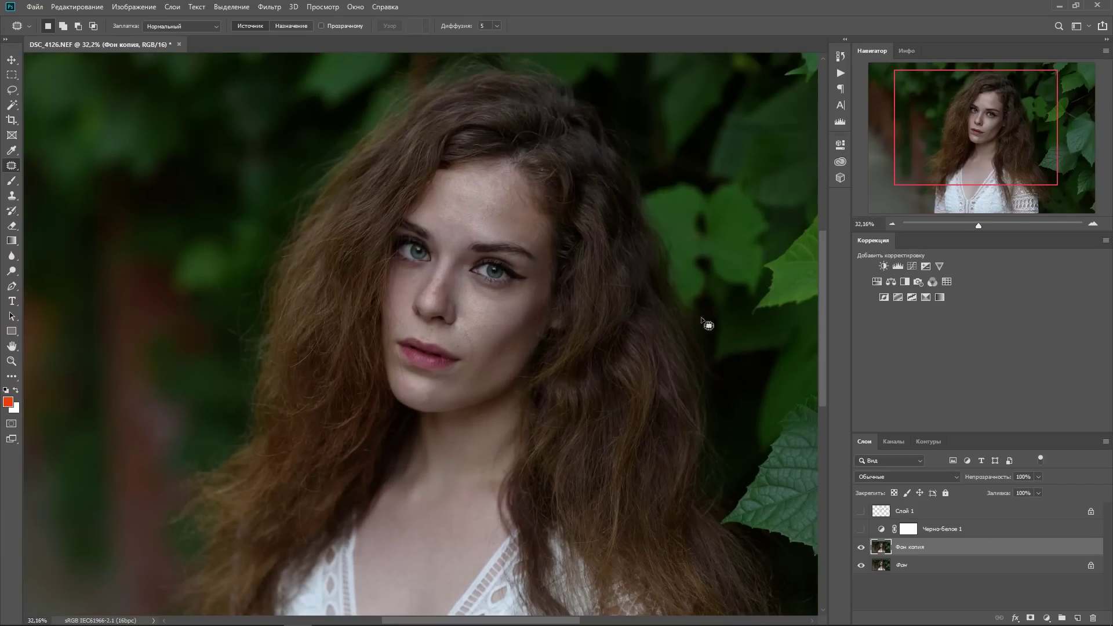
scroll(703, 323, "up", 1)
left_click(860, 549)
scroll(599, 313, "up", 2)
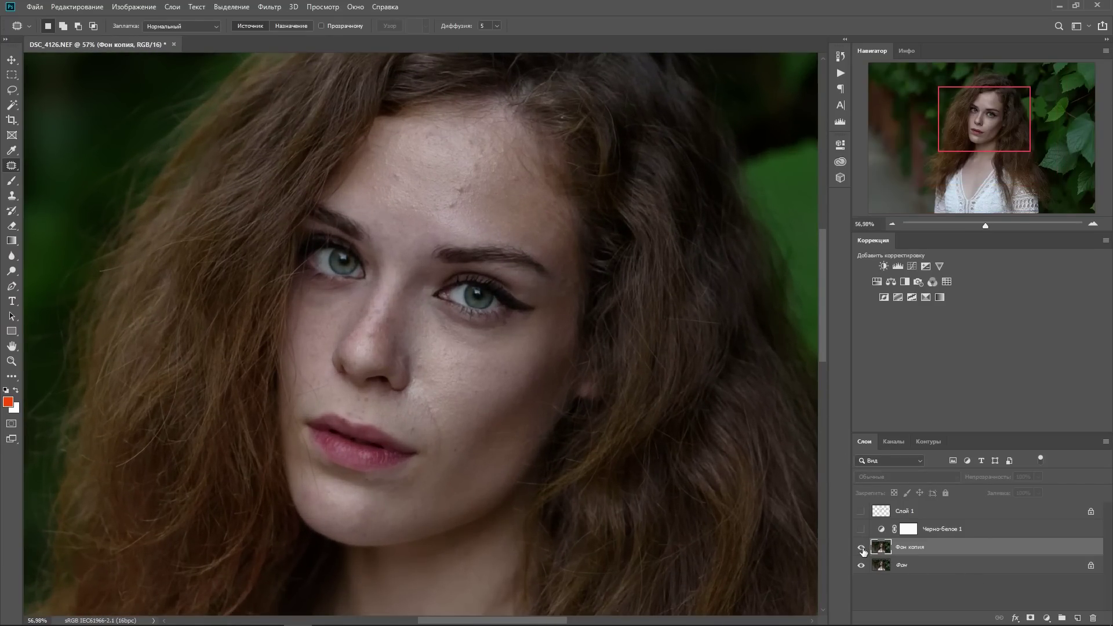
scroll(660, 409, "down", 1)
scroll(722, 421, "down", 1)
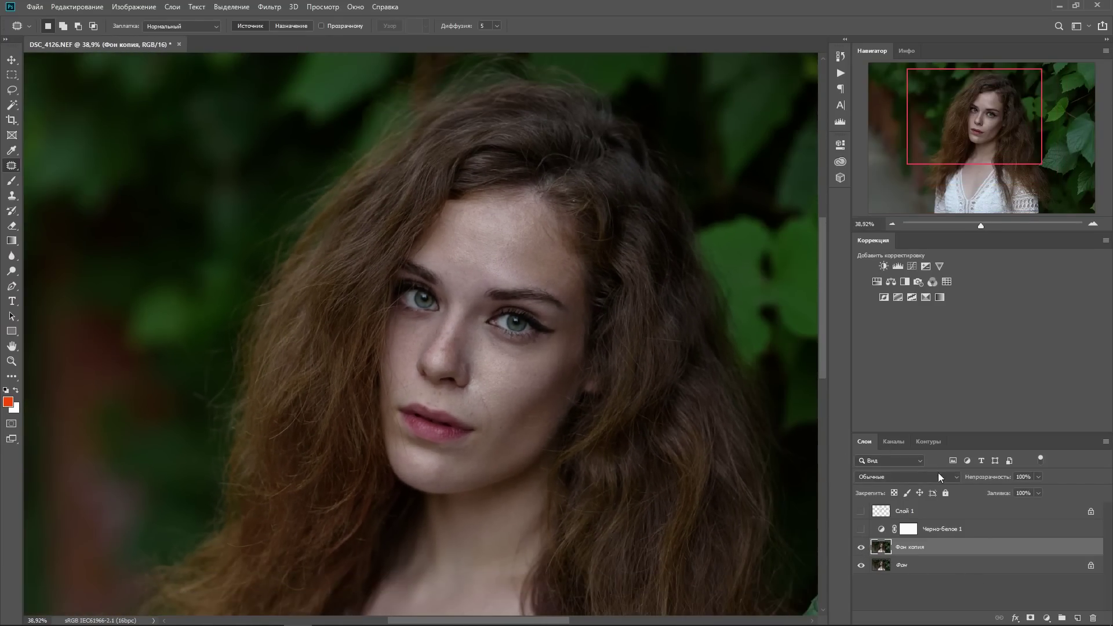
Step: Delete the Черно-белое 1 layer and rename Фон копия to 'Чиска кожи'
left_click(957, 529)
left_click_drag(980, 530, 1096, 616)
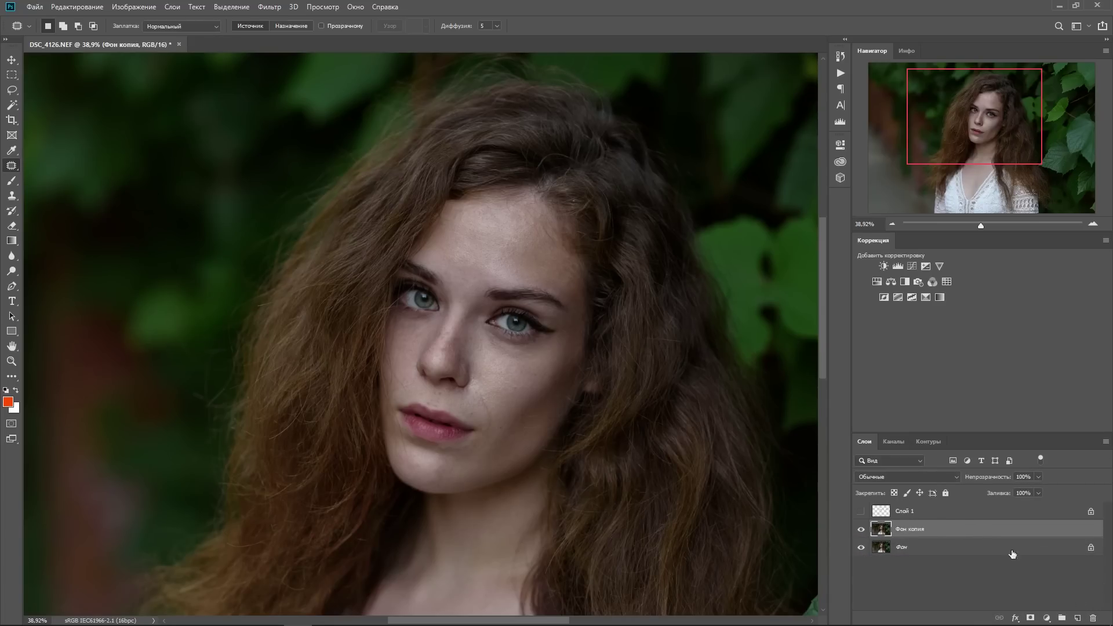
double_click(922, 530)
type("ка")
type(" кожи")
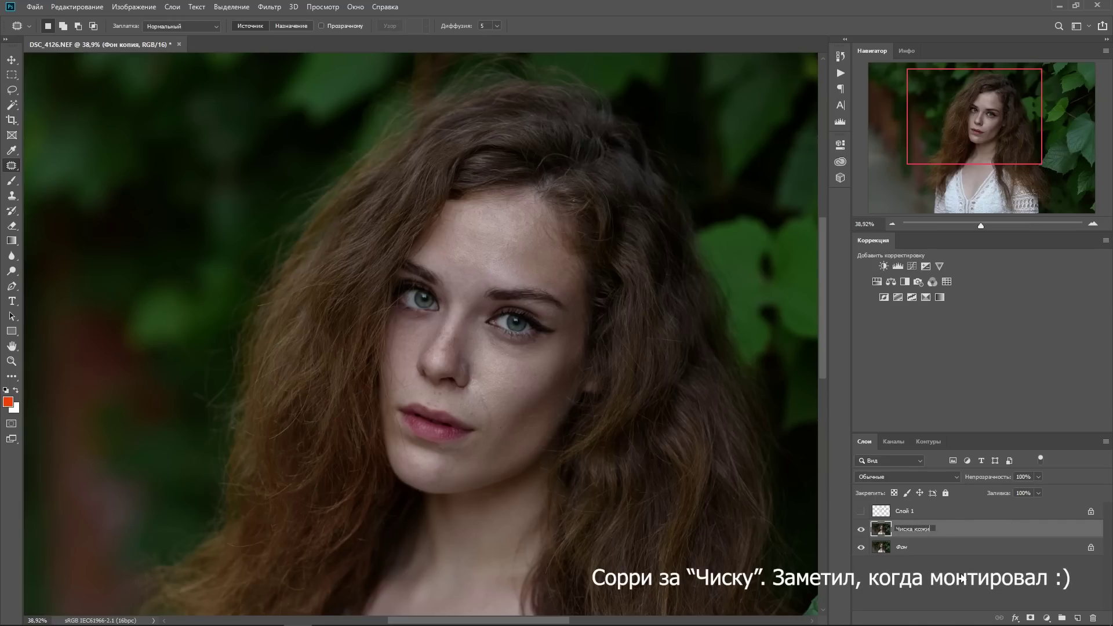
key("Return")
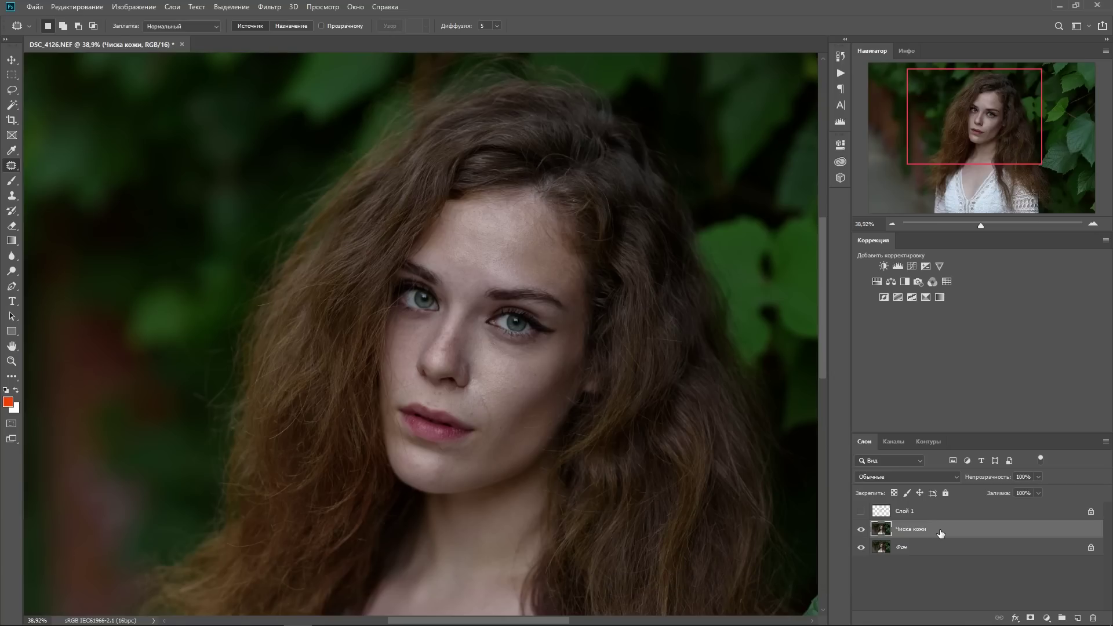
Step: Duplicate Чиска кожи twice, naming the copies 'Тон' and 'Текстура'
right_click(940, 534)
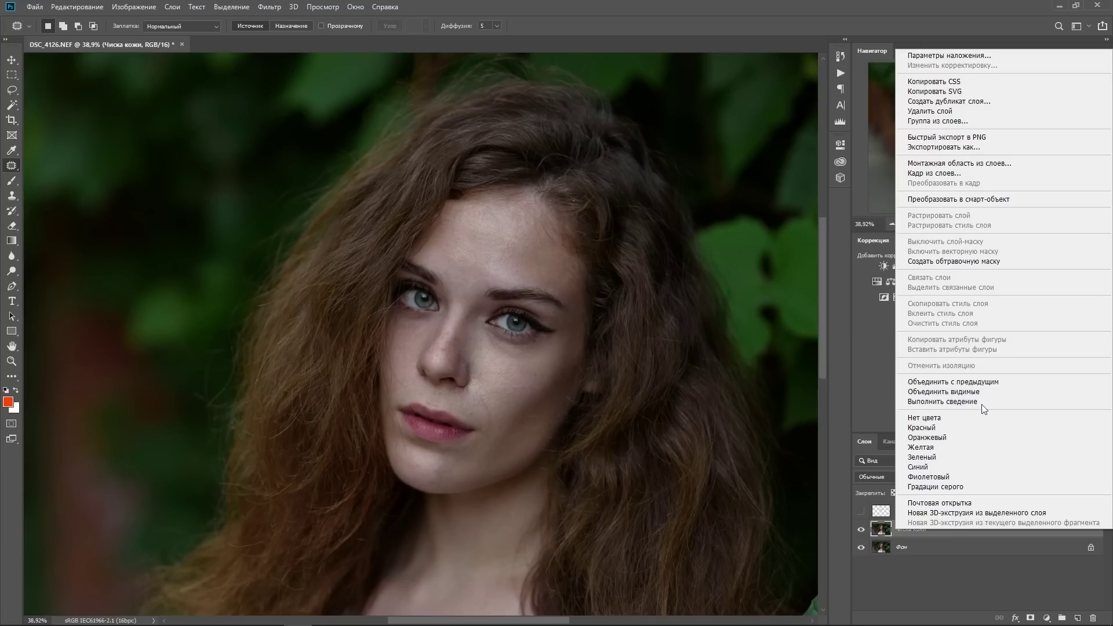
left_click(982, 102)
type("Ко")
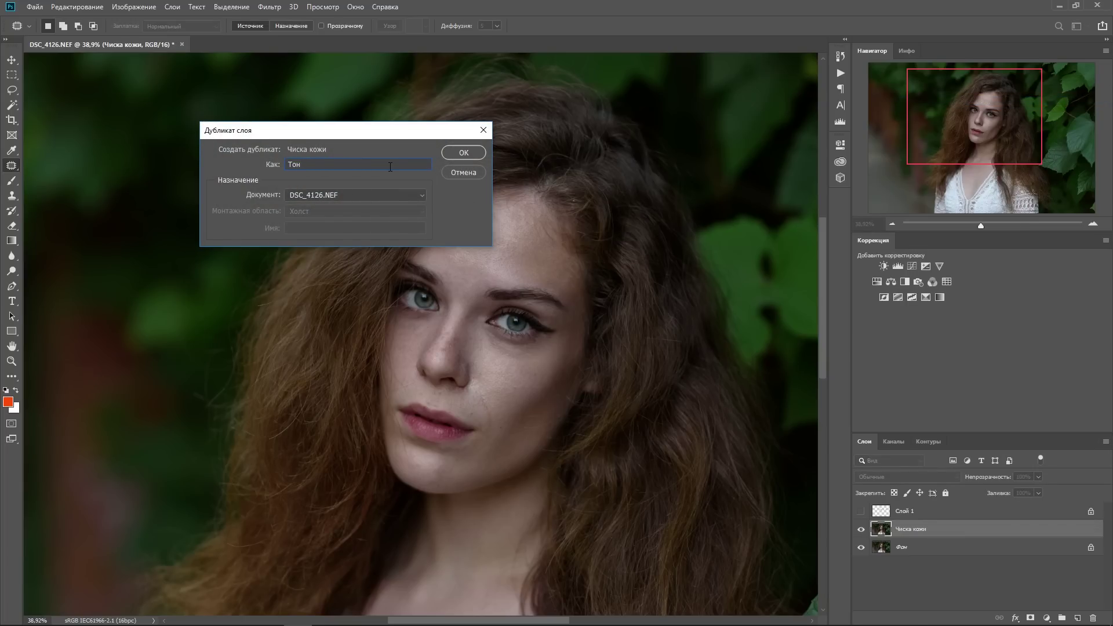
key("BackSpace")
key("BackSpace")
type("То")
type("н")
key("Return")
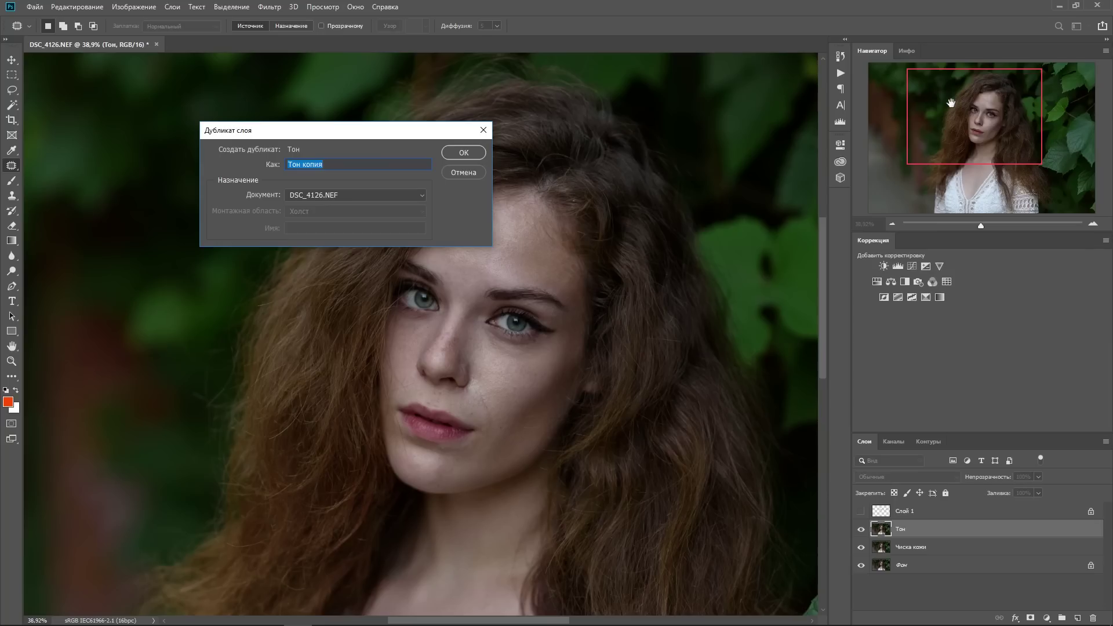
type("Т")
type("екстура")
key("Return")
Step: Blur Тон with an about 8-pixel Gaussian Blur, then make Текстура visible and active
left_click(270, 7)
mouse_move(282, 183)
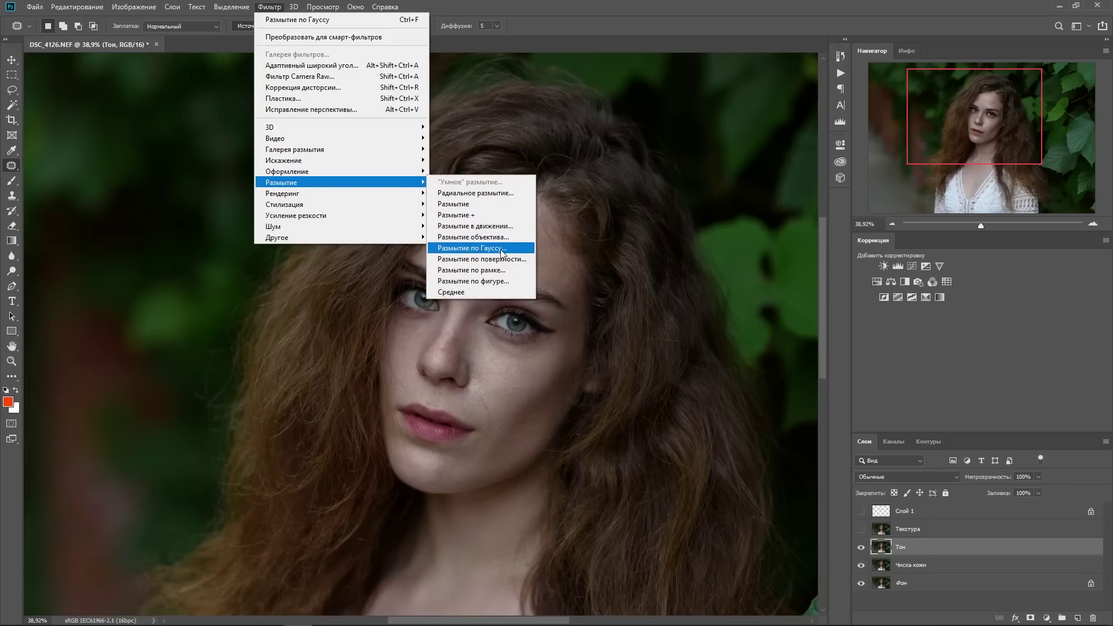
left_click(472, 248)
left_click_drag(595, 307, 592, 309)
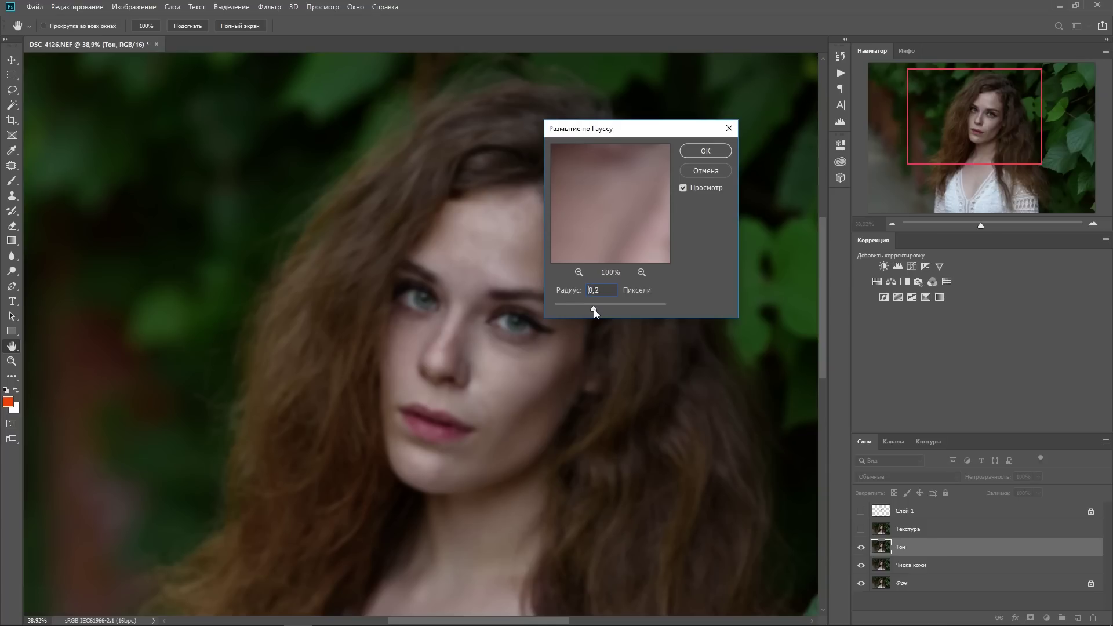
left_click(699, 151)
key("j")
left_click(861, 529)
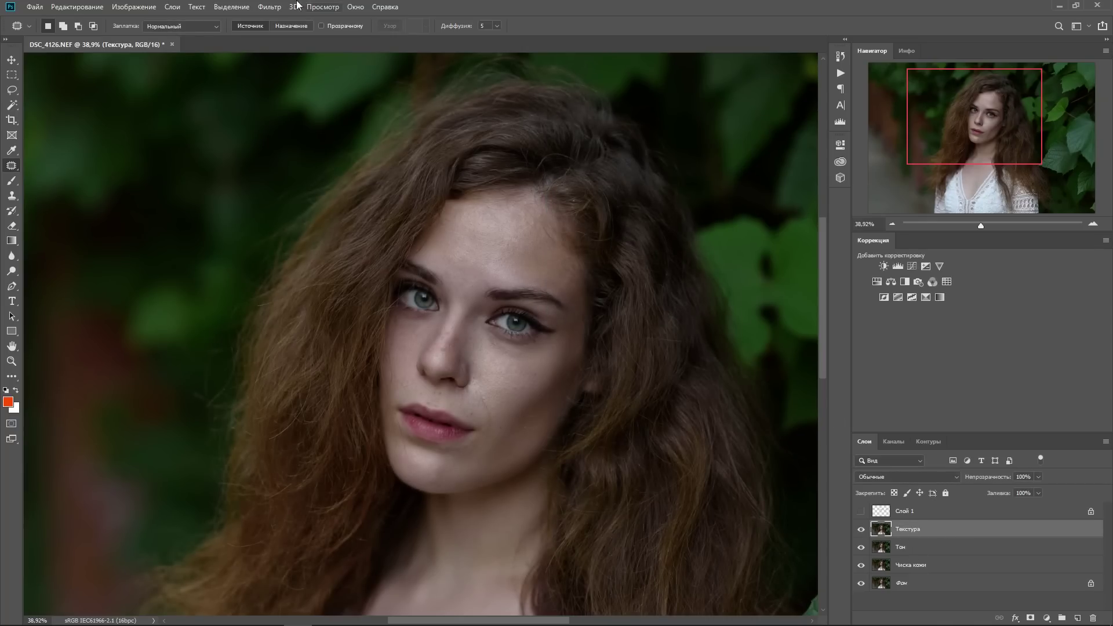
Step: Apply Image onto Текстура from layer Тон with Subtract, scale 2, offset 128
left_click(134, 7)
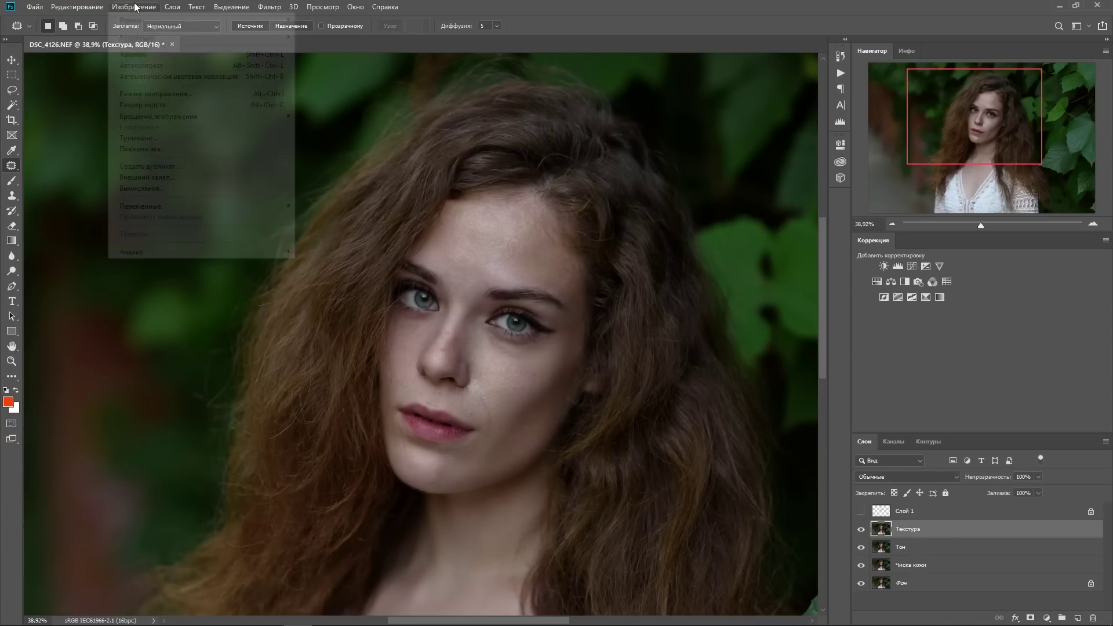
left_click(174, 177)
left_click(521, 223)
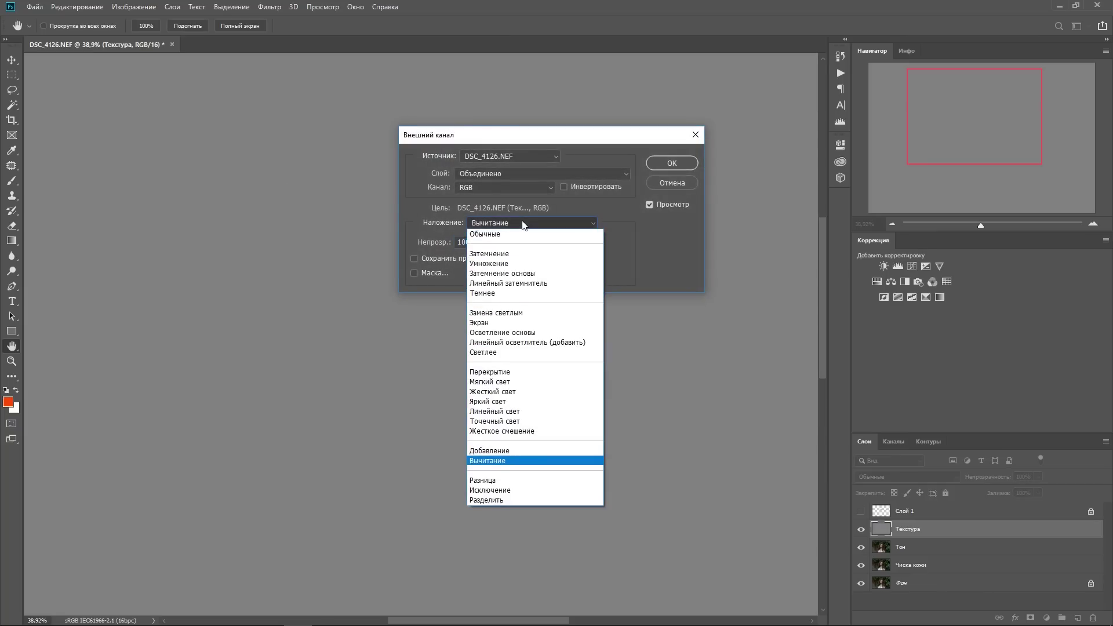
key("Escape")
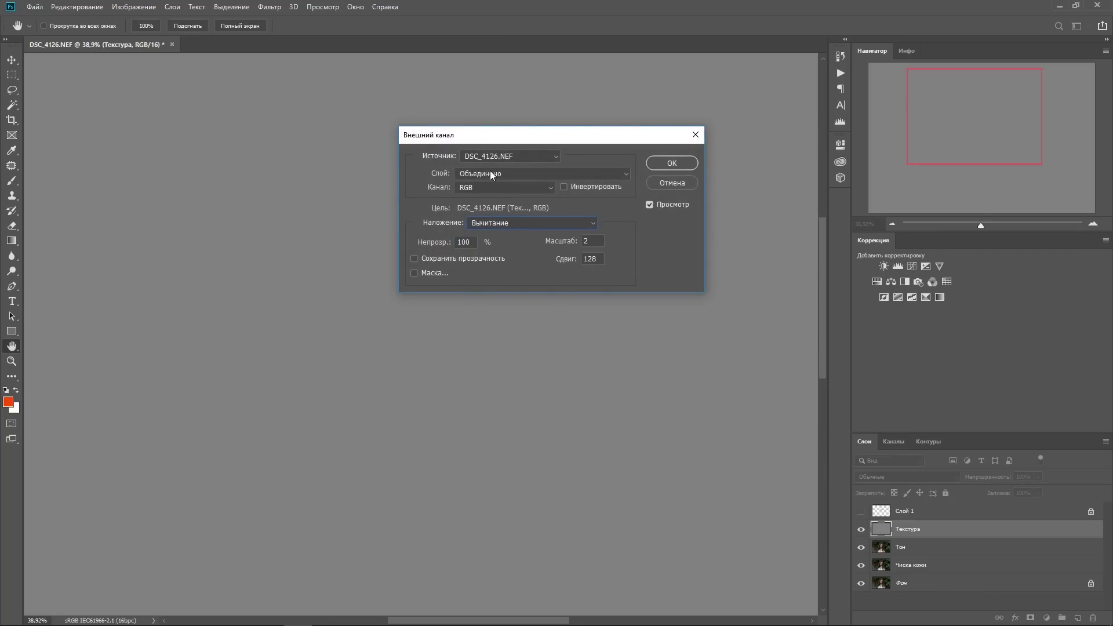
left_click(491, 175)
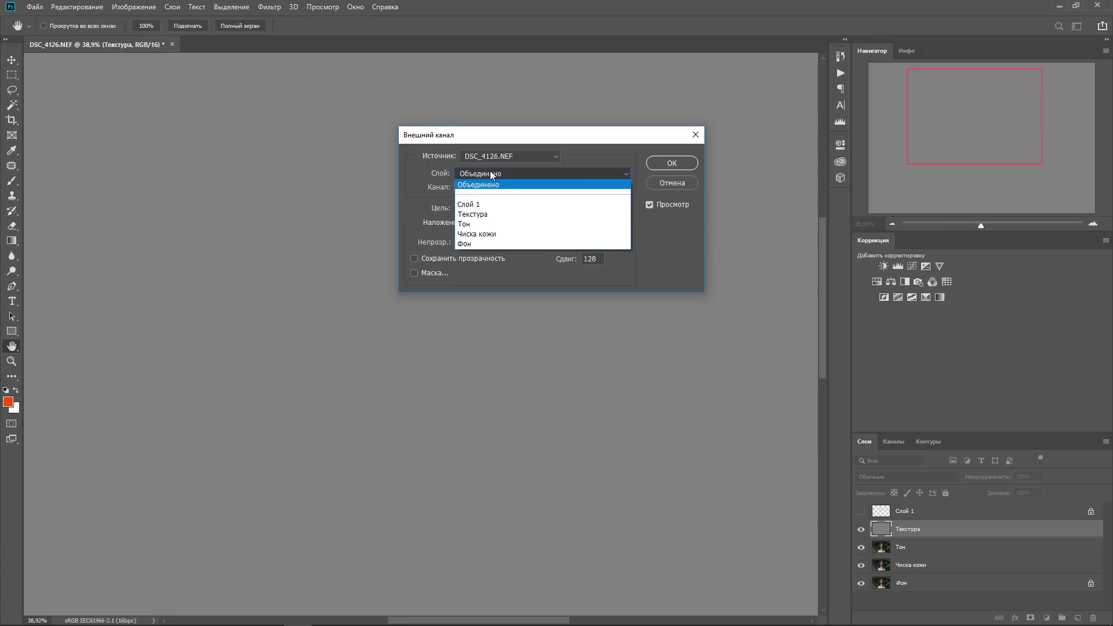
left_click(479, 225)
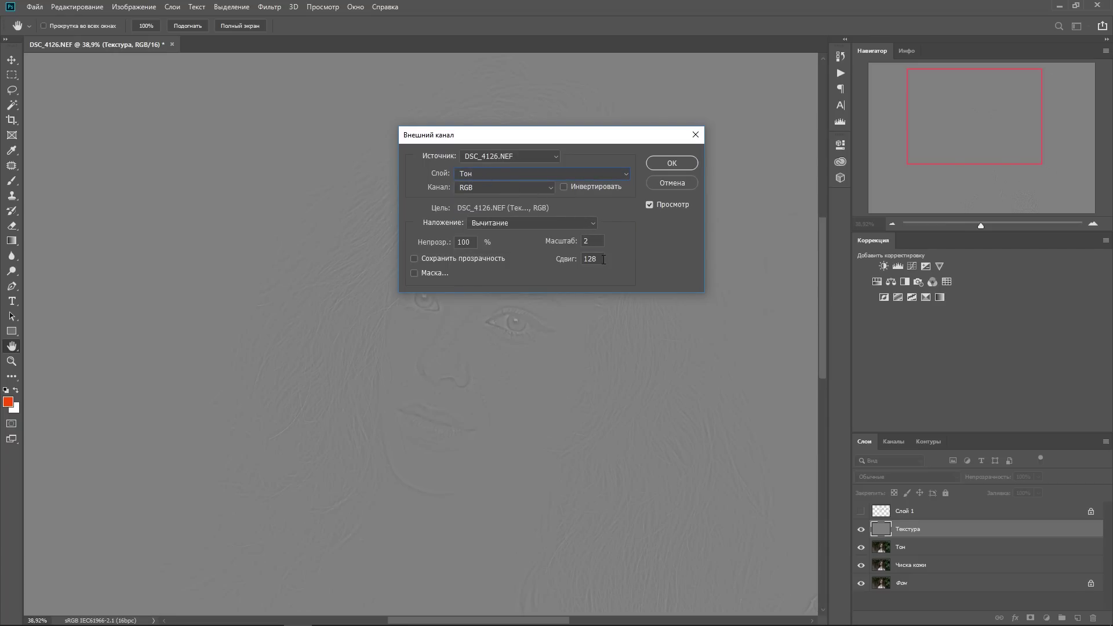
left_click(663, 164)
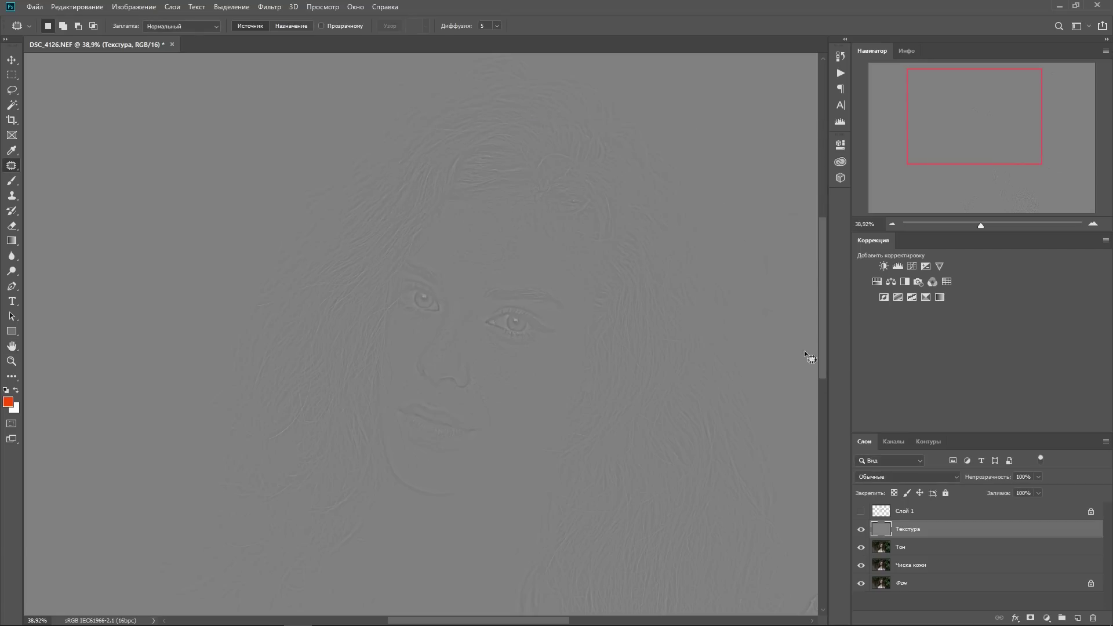
Step: Set Текстура's blend mode to Линейный свет and select the Тон layer
left_click(903, 476)
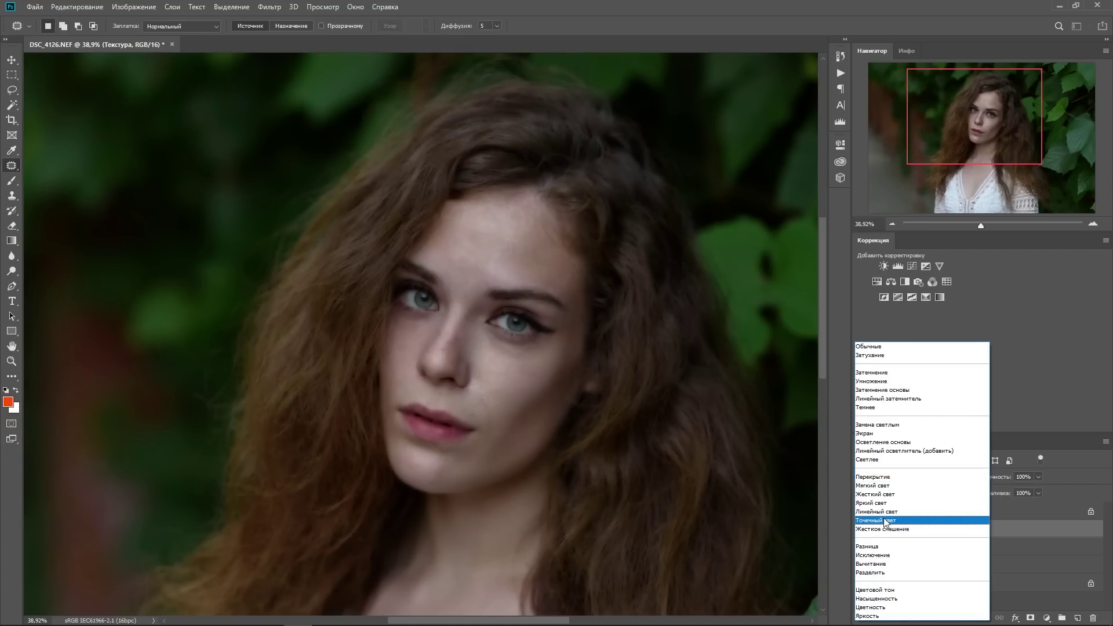
left_click(886, 512)
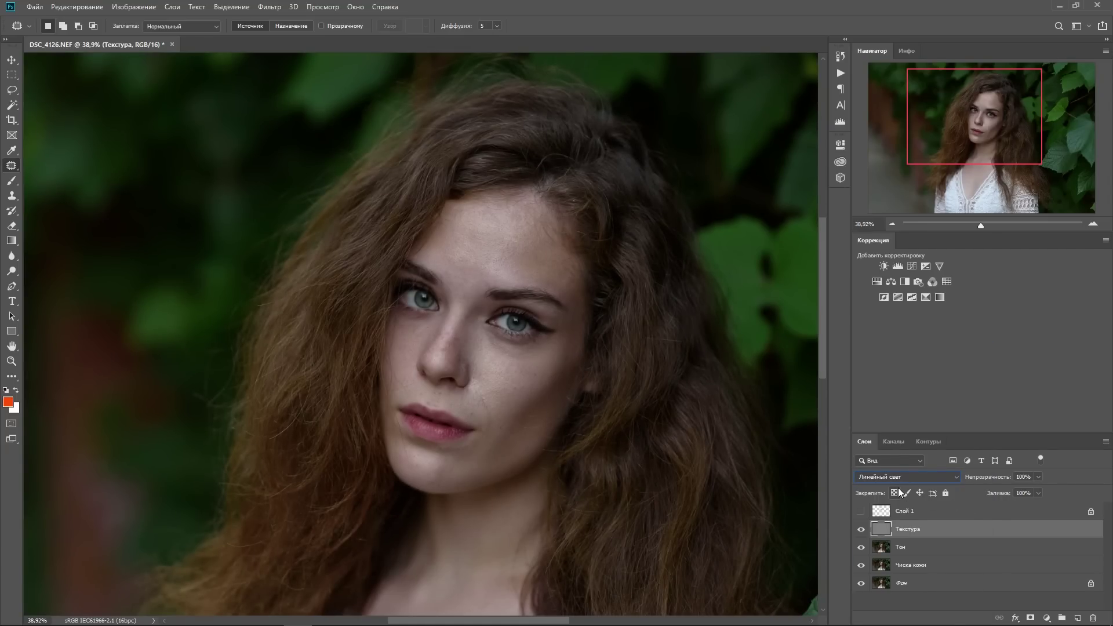
left_click(925, 546)
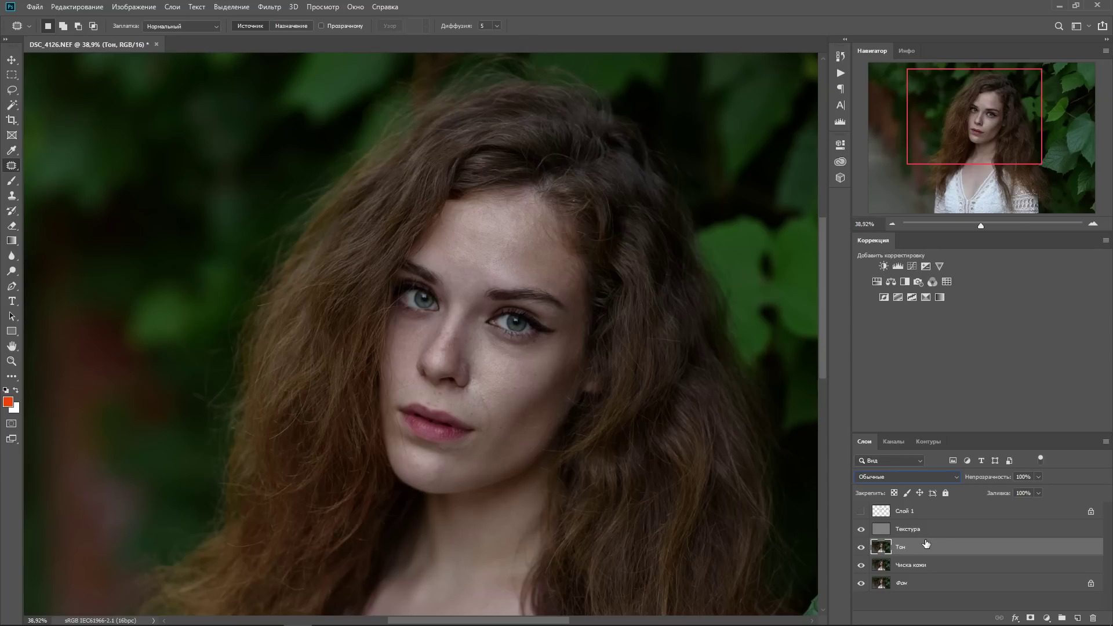
Step: Clone clean cheek skin under the eyes on the Тон layer with a 70 px brush
left_click(926, 534)
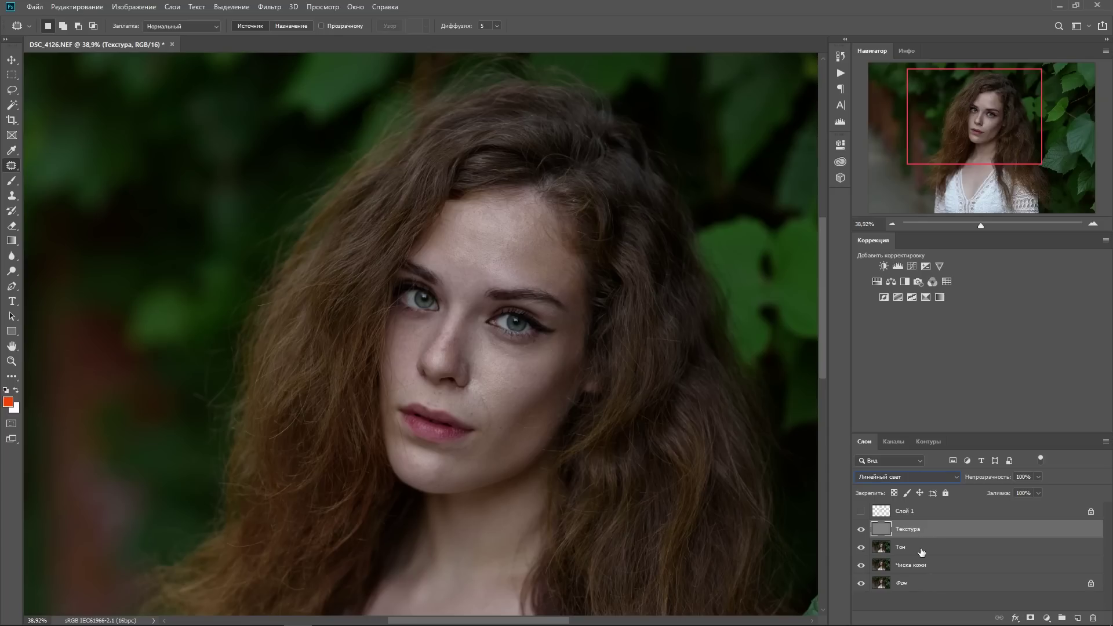
left_click(919, 549)
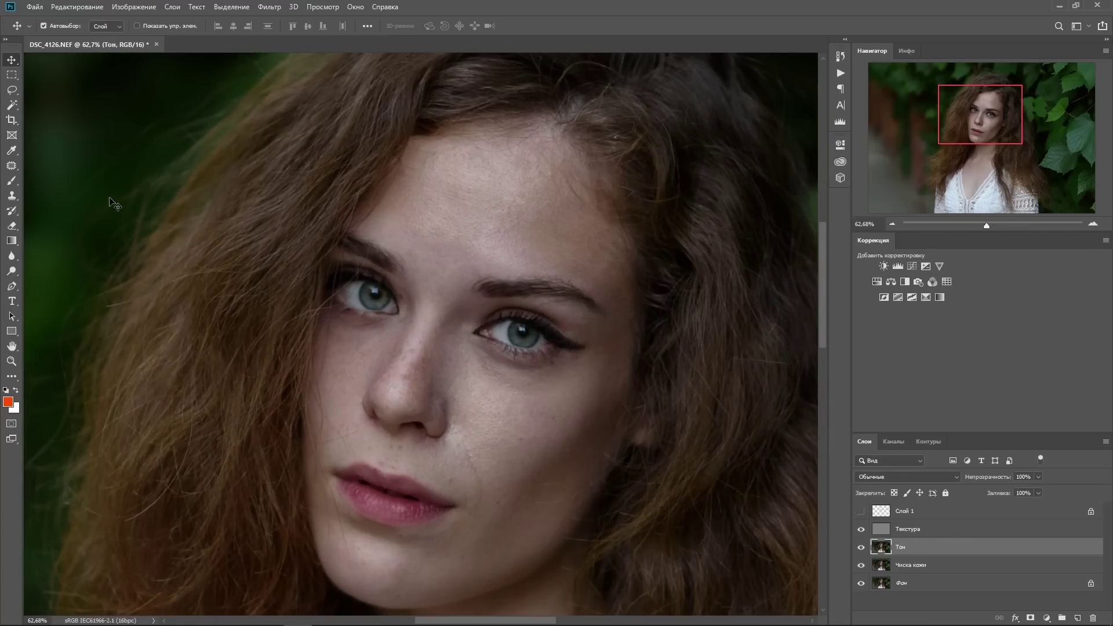
left_click(11, 196)
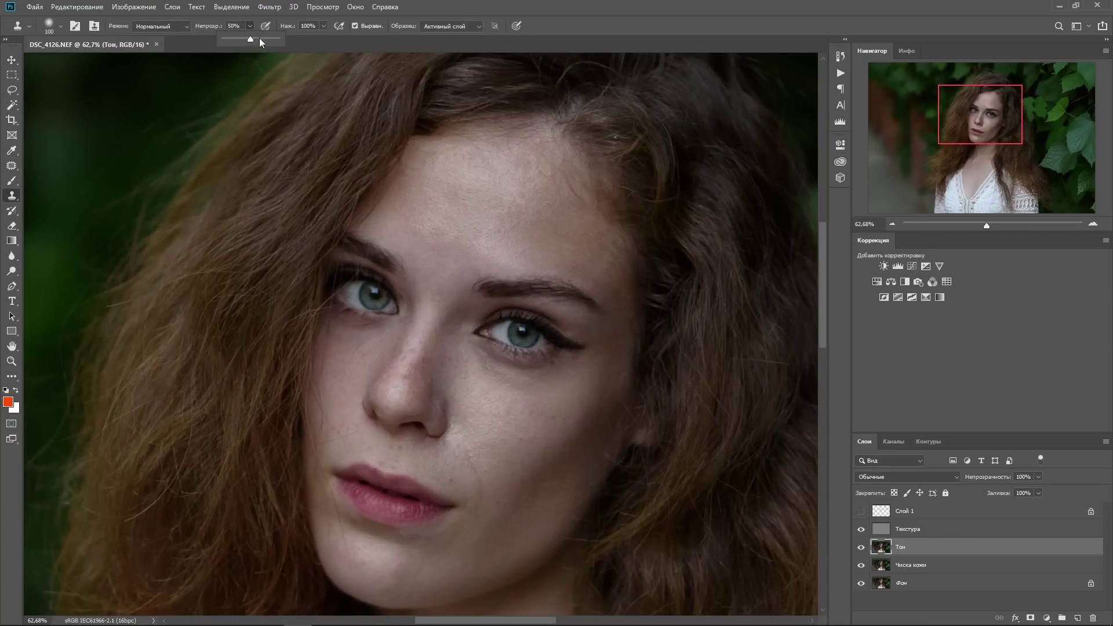
scroll(498, 413, "up", 3)
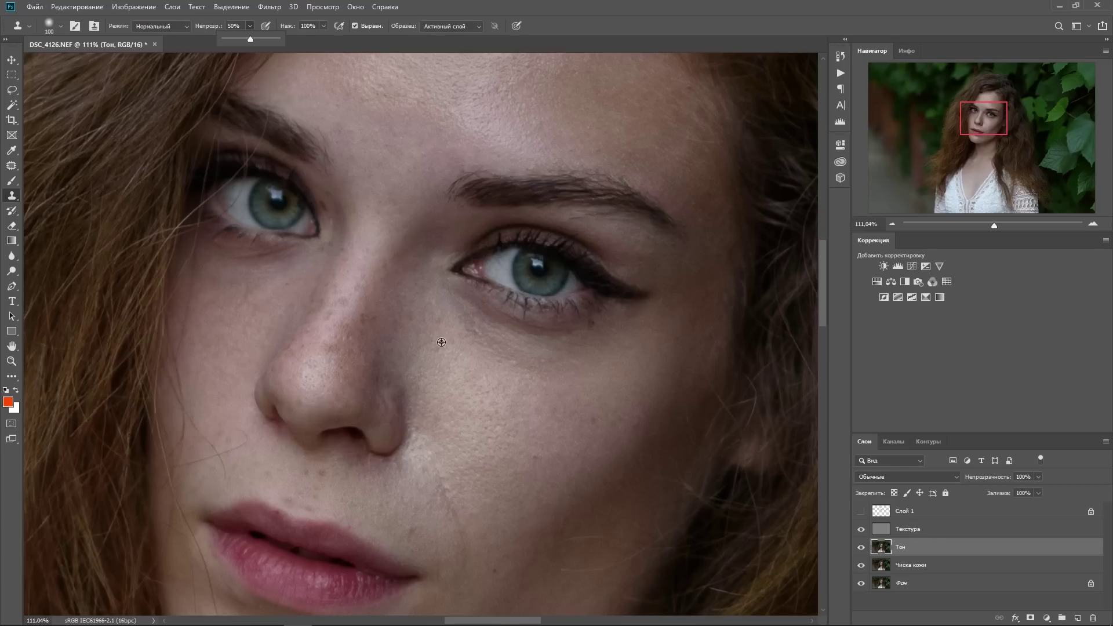
left_click(434, 339, "alt")
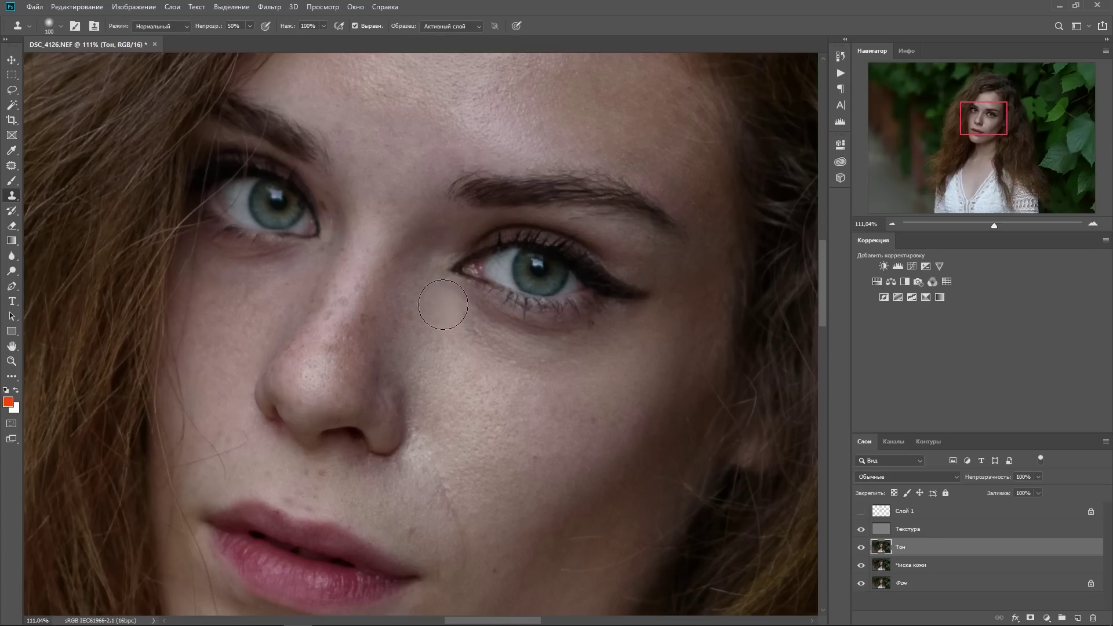
mouse_move(443, 305)
left_mouse_down()
mouse_move(582, 356)
mouse_move(613, 350)
left_mouse_up()
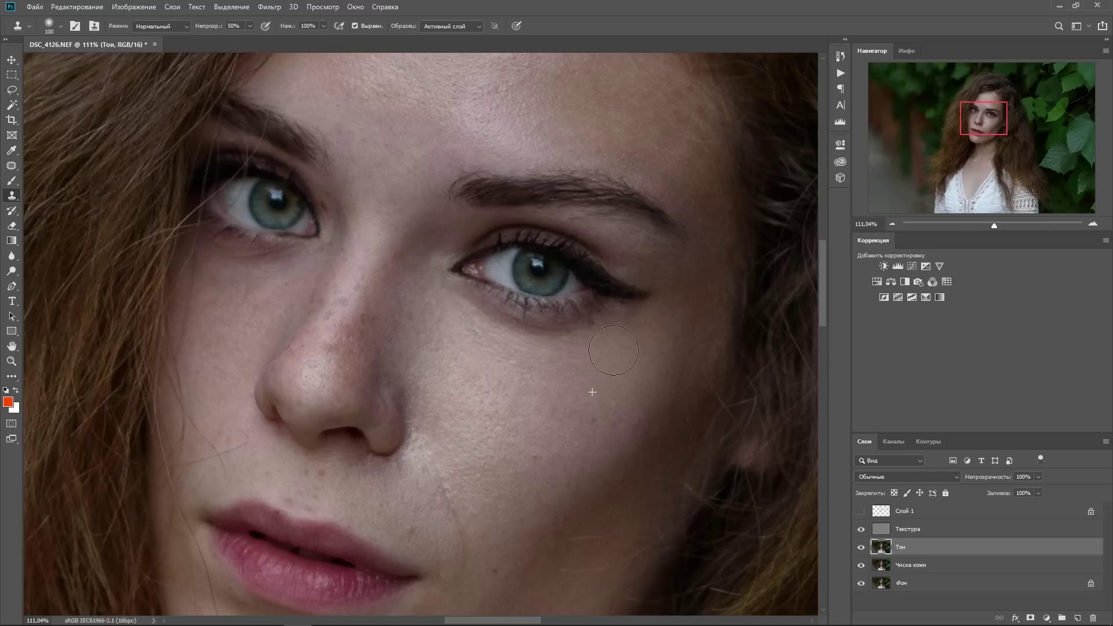
scroll(206, 310, "up", 1)
right_click(313, 293)
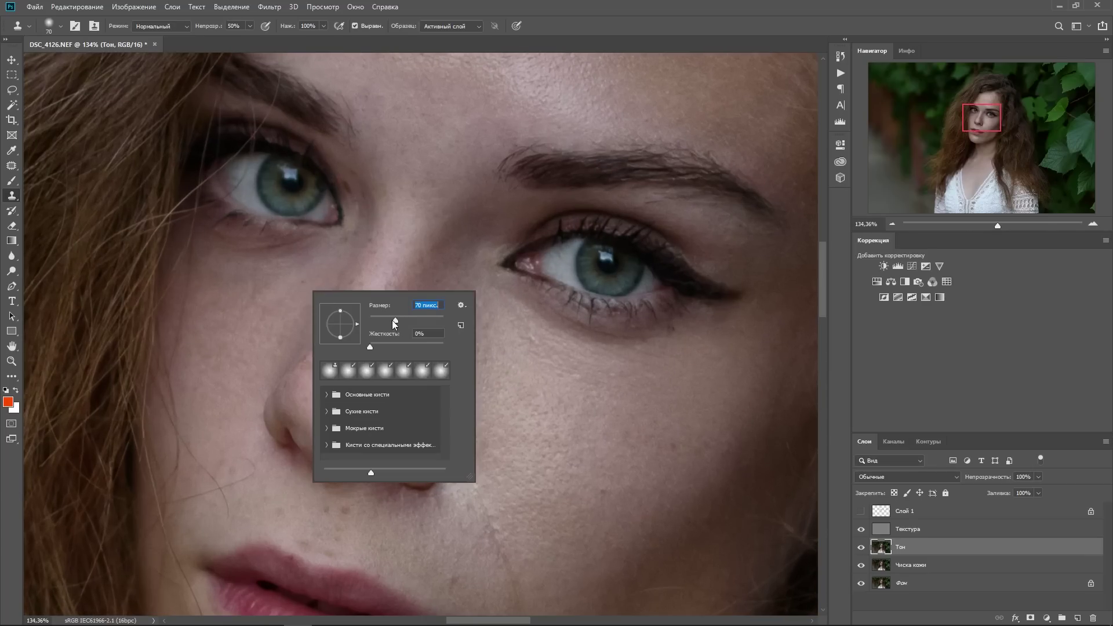
left_click(299, 268)
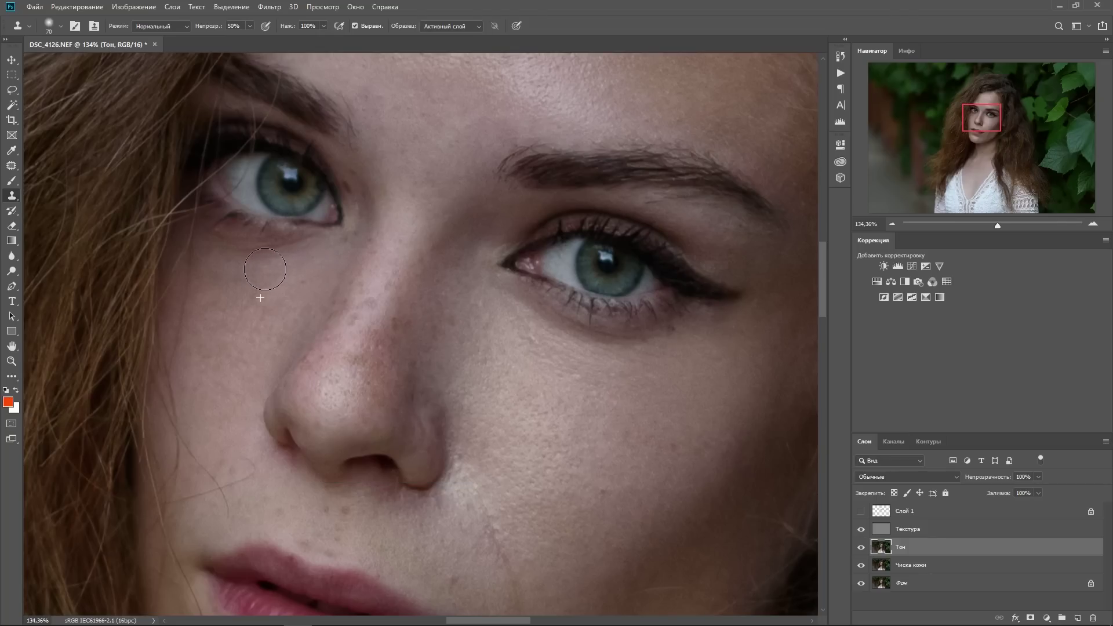
Step: Zoom out to the whole face and select Текстура together with Тон
left_click(891, 225)
scroll(435, 289, "down", 1)
scroll(428, 298, "down", 1)
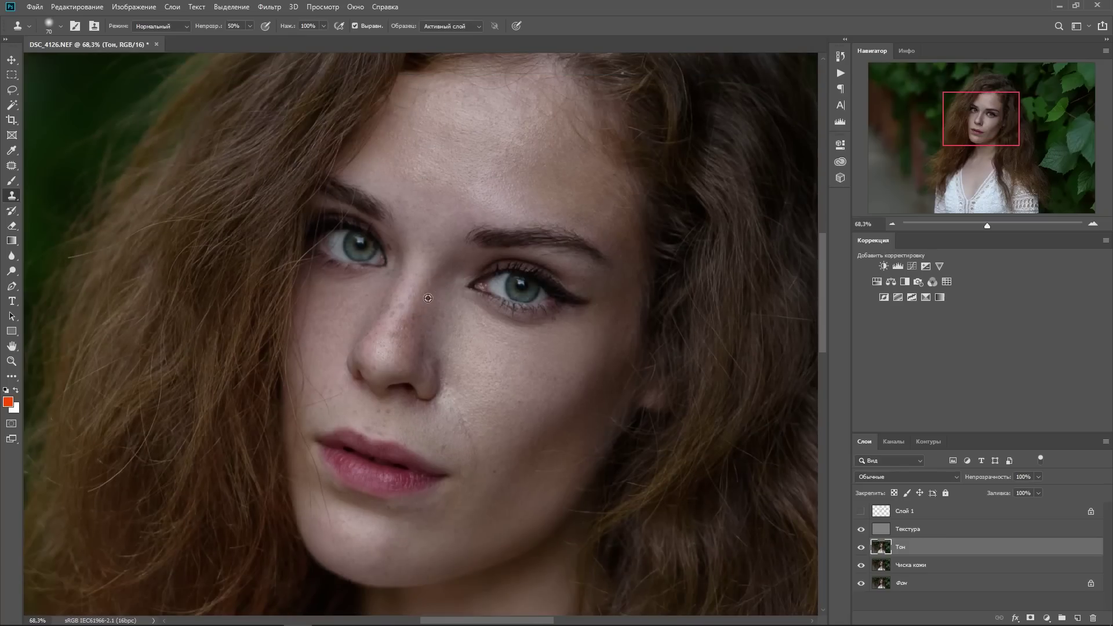
scroll(427, 298, "down", 1)
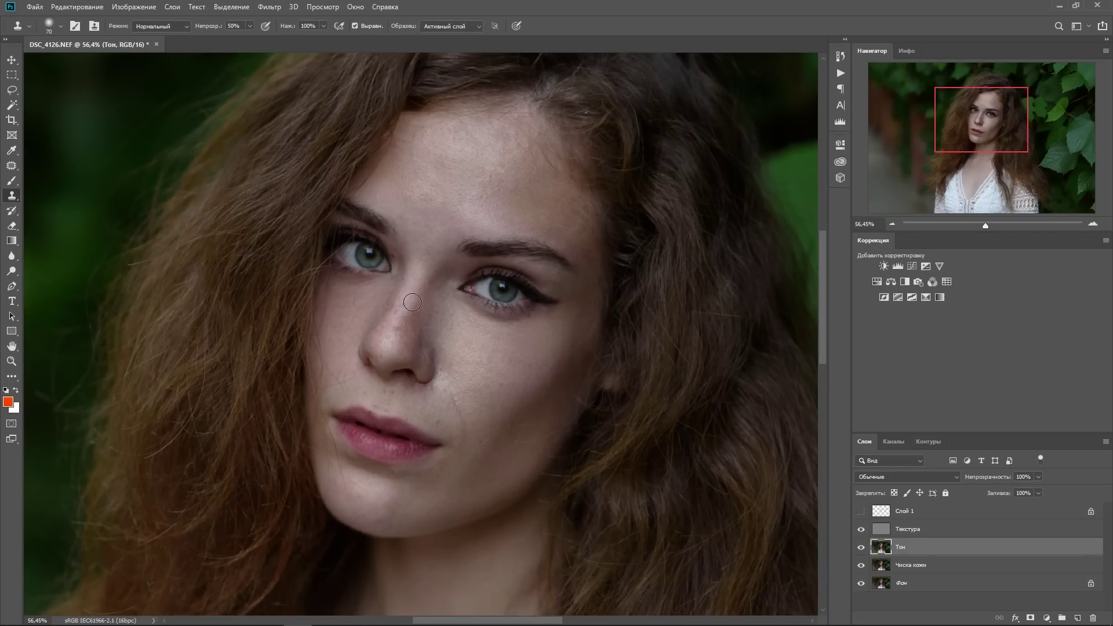
scroll(412, 302, "up", 1)
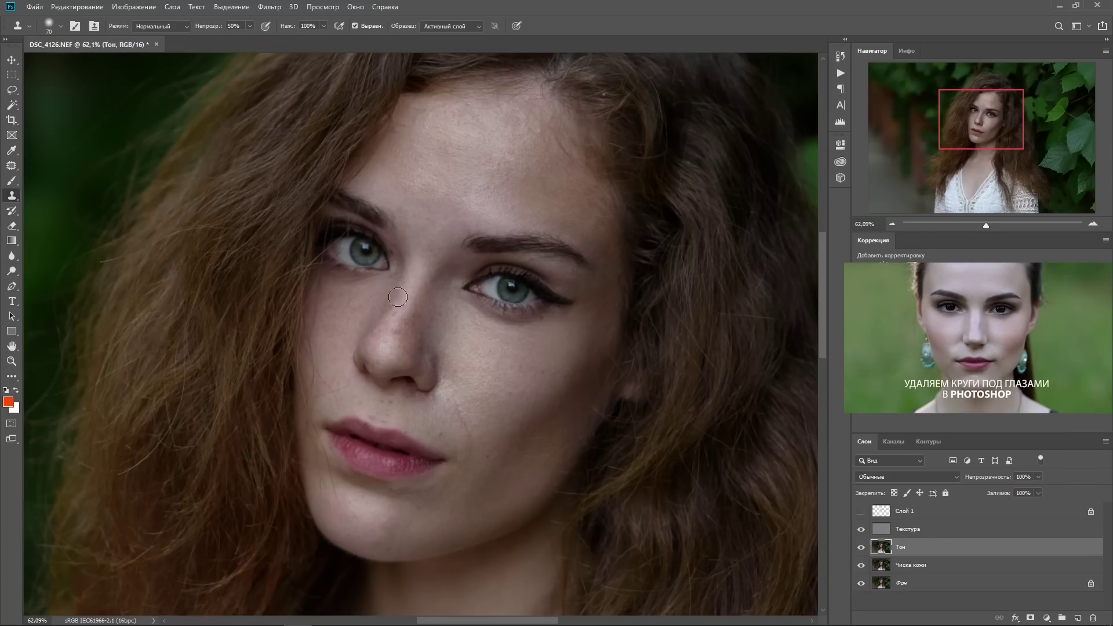
scroll(397, 298, "down", 2)
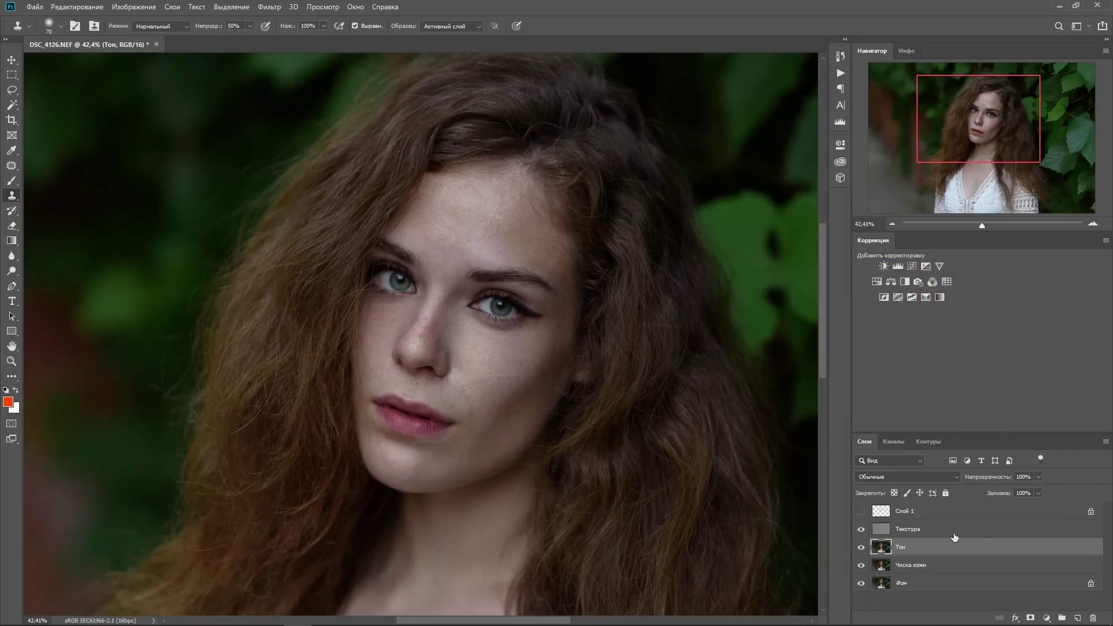
left_click(994, 534, "ctrl")
Step: Group Текстура and Тон, toggle the group to compare, and expand it
key("ctrl+g")
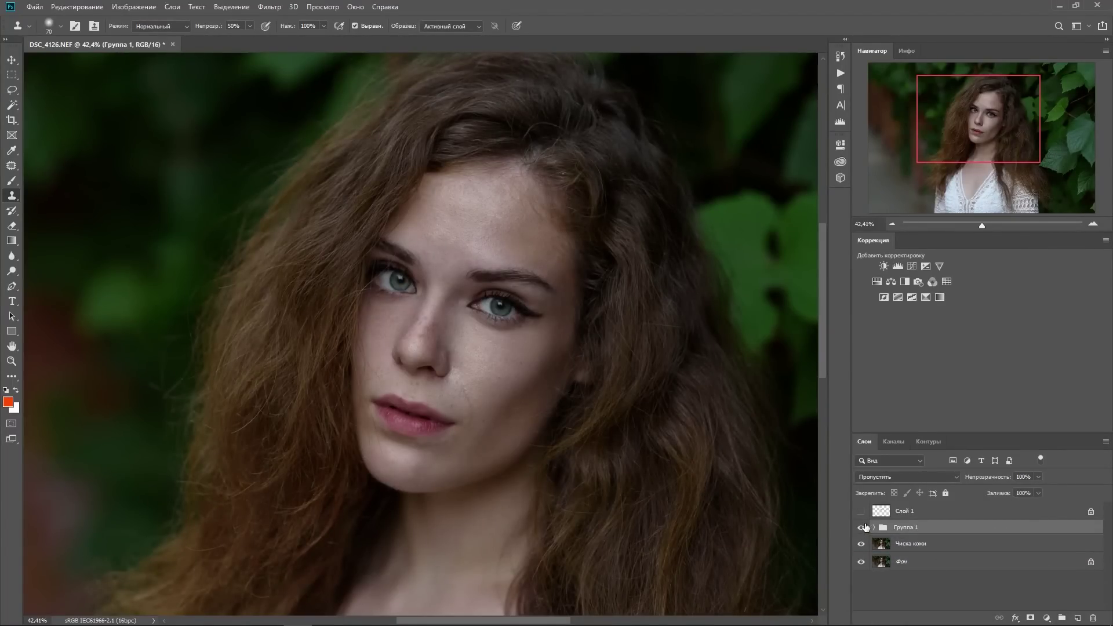
left_click(862, 526)
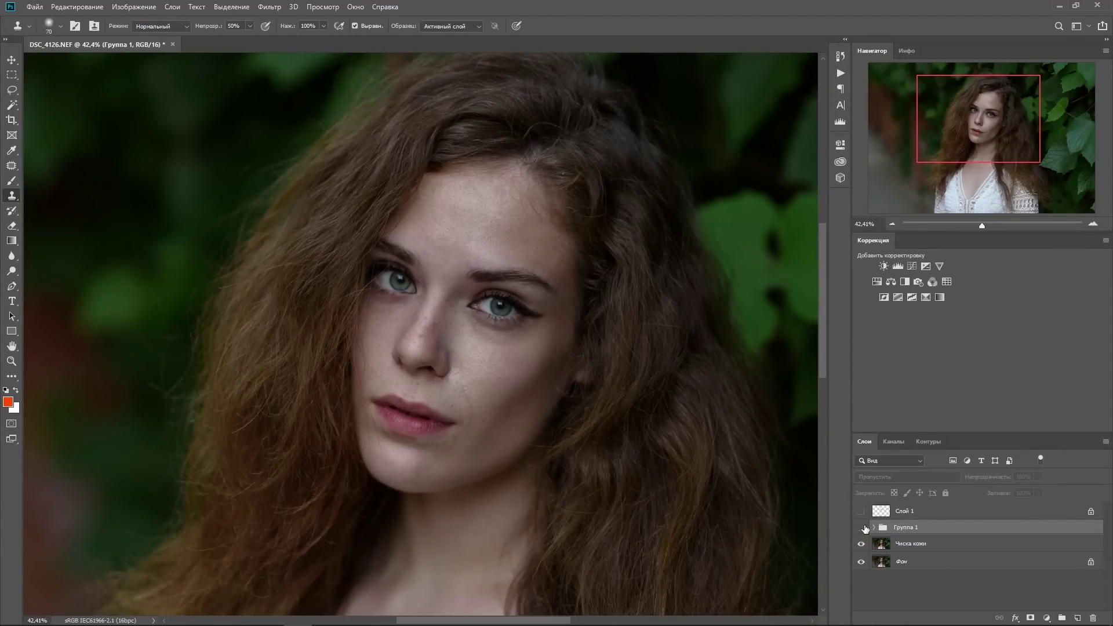
left_click(863, 528)
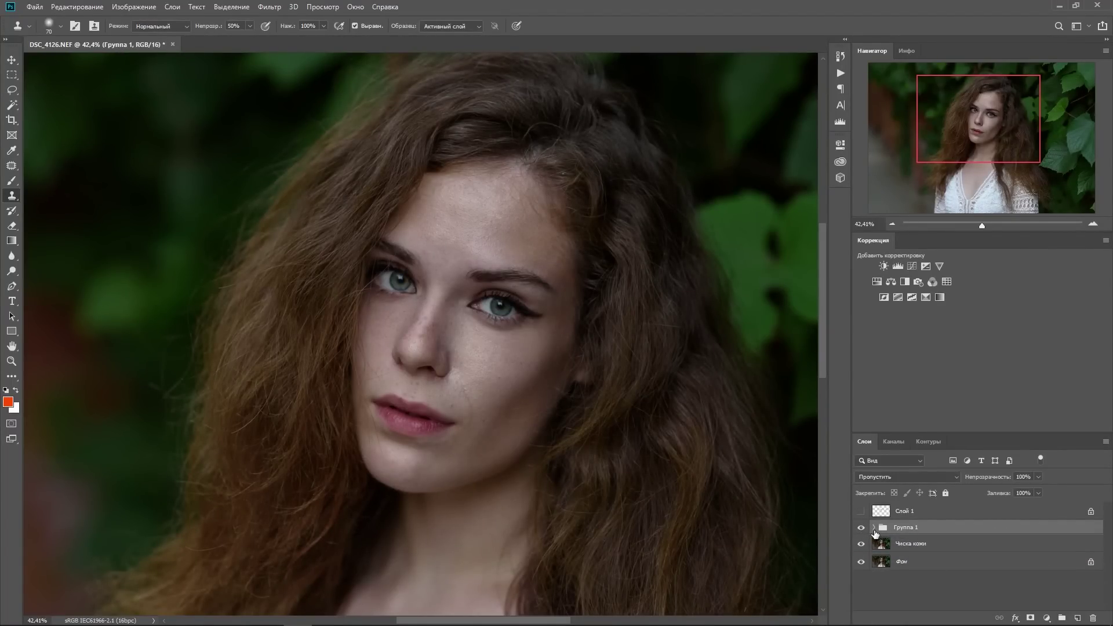
left_click(861, 528)
left_click(874, 528)
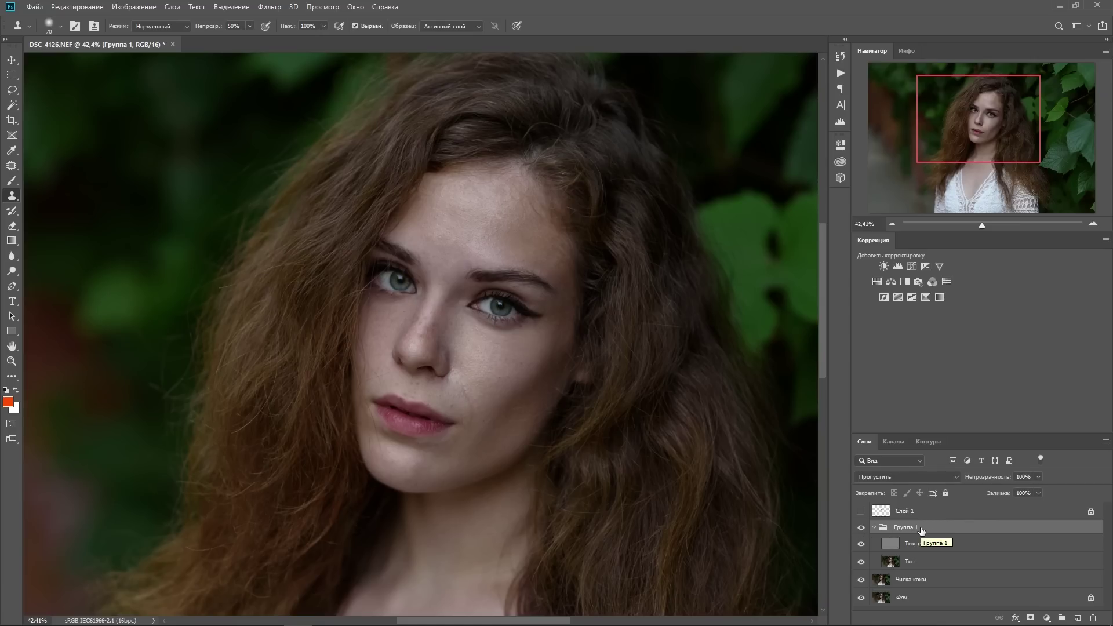
Step: Rename the group to 'Сглаживание кожи' and switch to the Lasso tool
double_click(909, 528)
type("Сглаж")
type("ивание кожи")
left_click(926, 562)
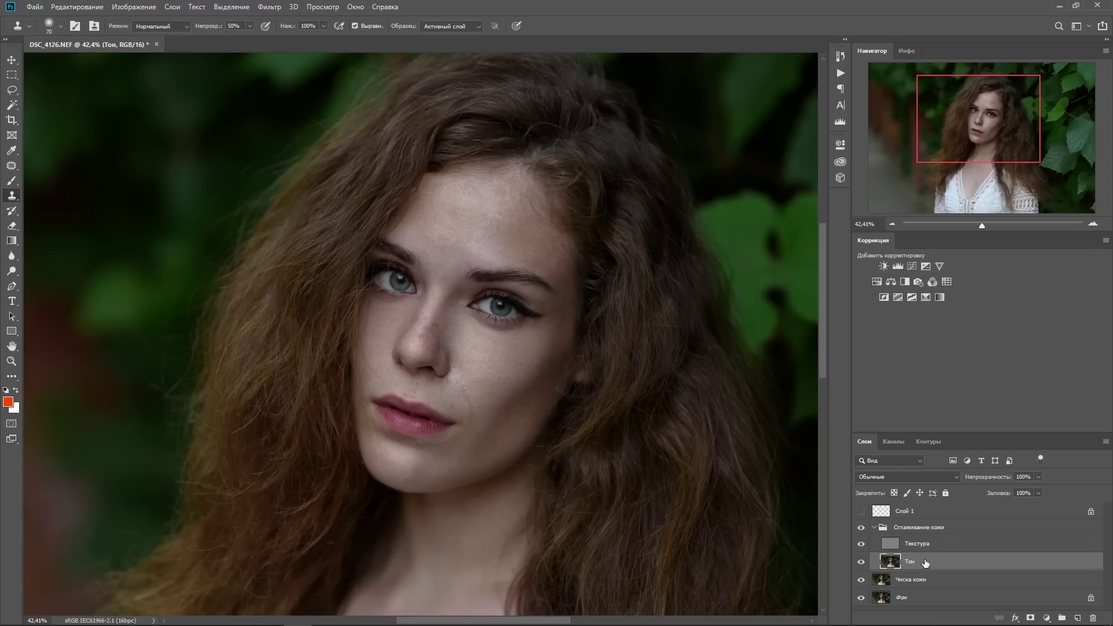
left_click(13, 91)
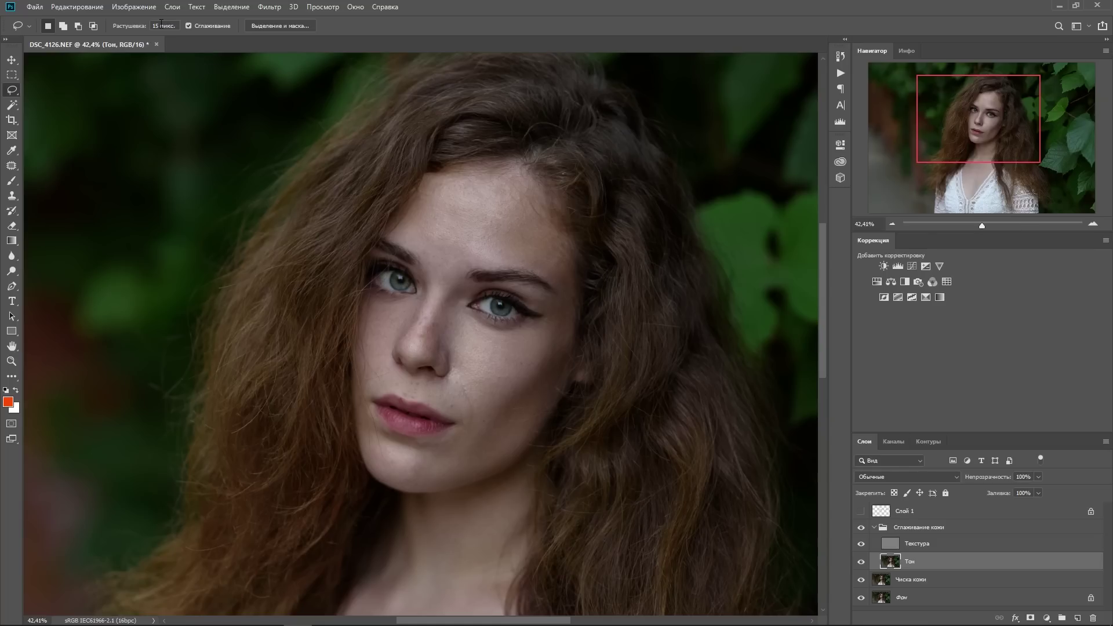
Step: Lasso a forehead patch and apply a Gaussian Blur of about 7.8 px radius
scroll(468, 172, "up", 2)
scroll(453, 221, "up", 2)
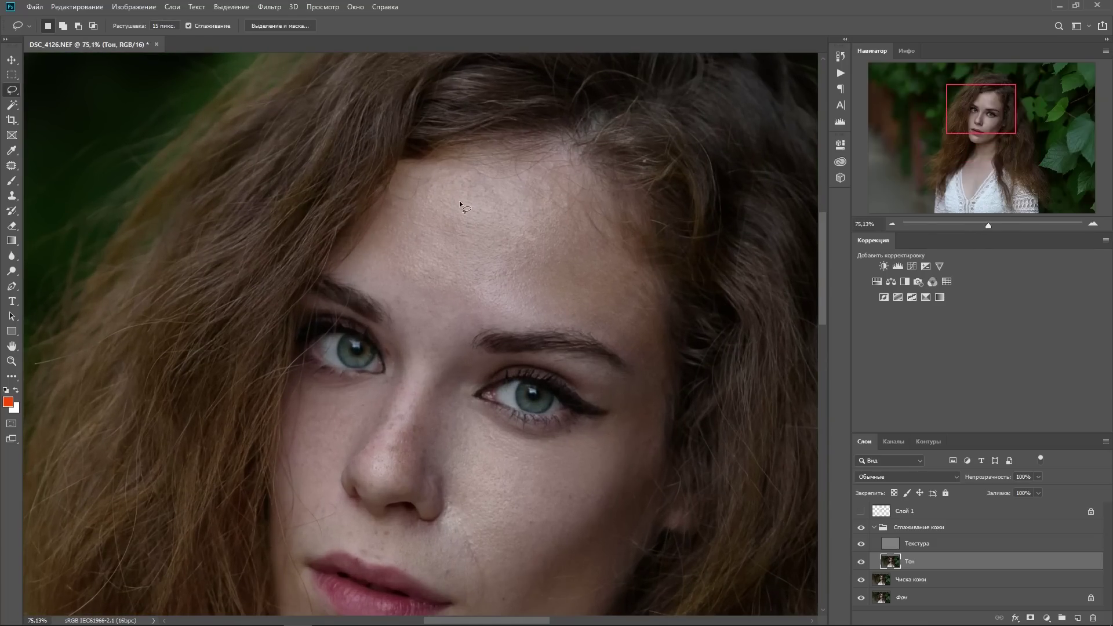
left_click_drag(459, 201, 507, 243)
left_click(269, 8)
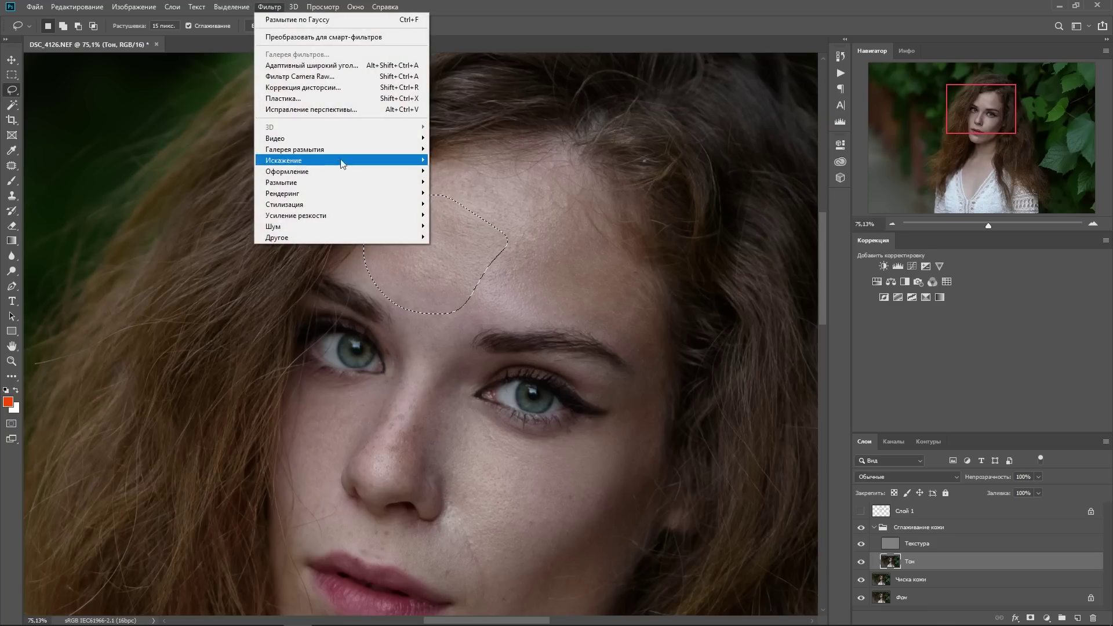
mouse_move(281, 182)
left_click(493, 243)
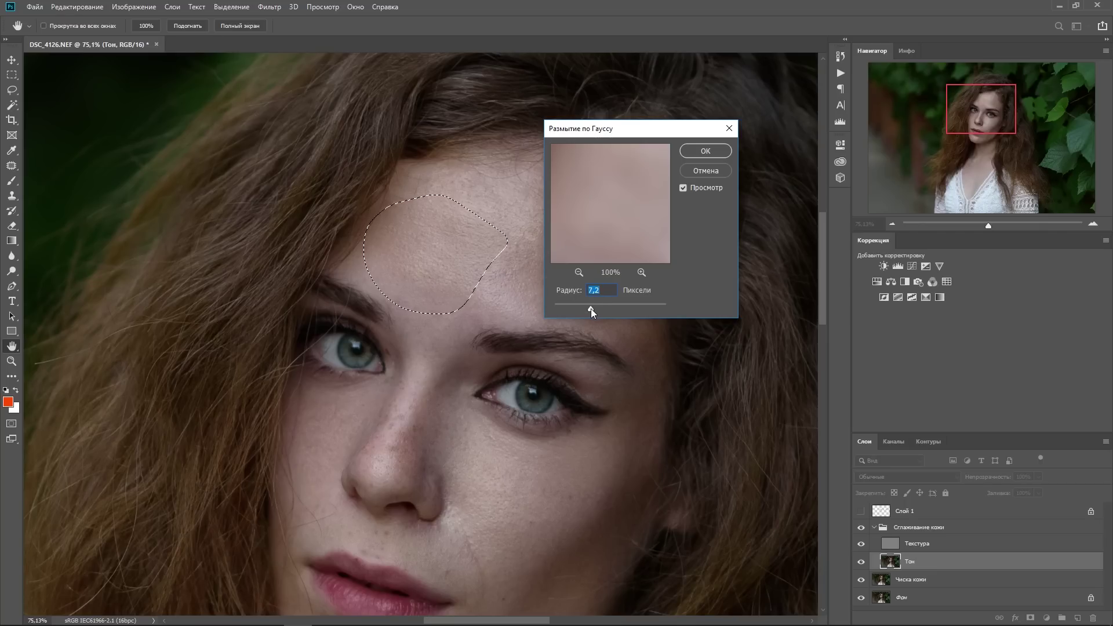
left_click_drag(590, 308, 600, 308)
mouse_move(600, 308)
left_mouse_down()
mouse_move(621, 307)
mouse_move(608, 309)
left_mouse_up()
left_click_drag(608, 308, 593, 308)
left_click(705, 149)
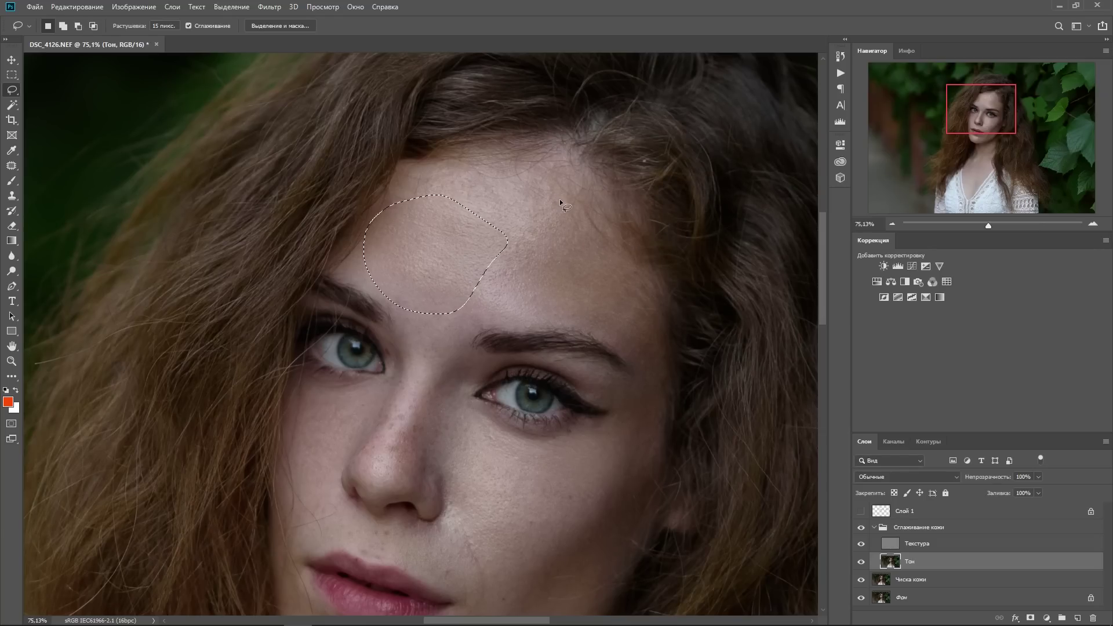
Step: Outline more forehead, lower-cheek, chin and neck patches for blurring, then clear the selection
mouse_move(560, 199)
left_mouse_down()
mouse_move(583, 289)
mouse_move(566, 197)
left_mouse_up()
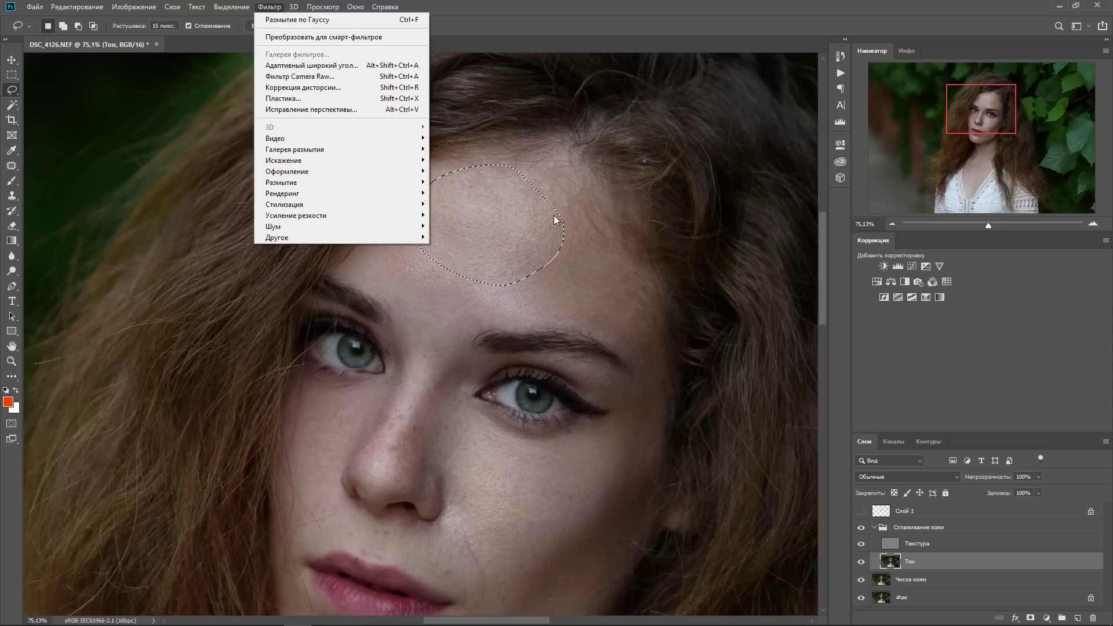
mouse_move(576, 206)
left_mouse_down()
mouse_move(596, 406)
mouse_move(614, 386)
left_mouse_up()
scroll(593, 321, "down", 5)
scroll(609, 381, "down", 1)
scroll(610, 381, "left", 1)
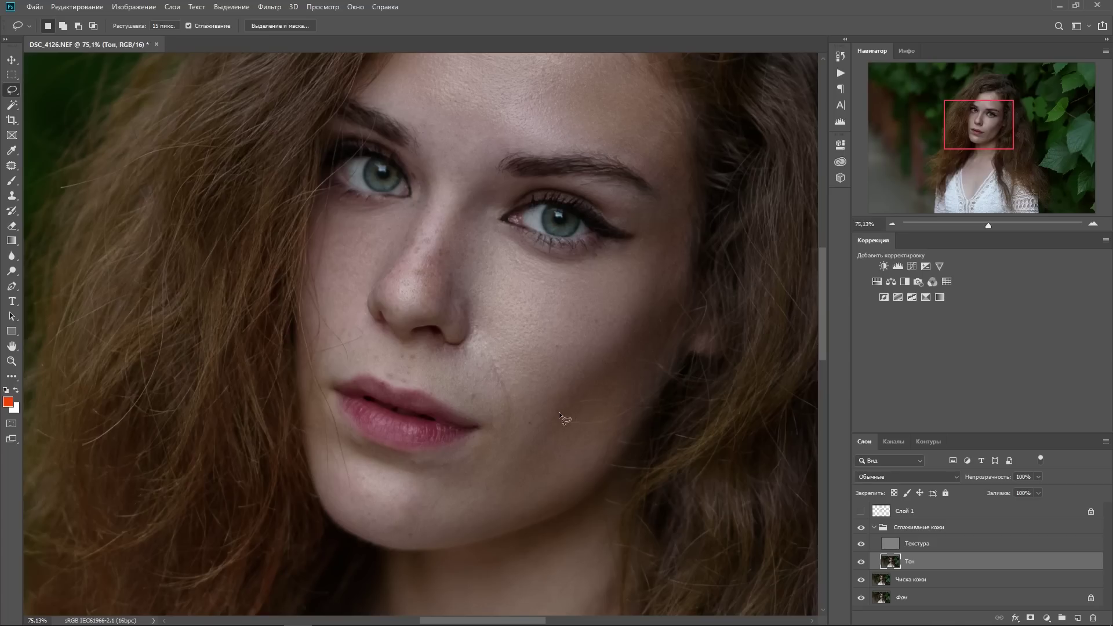
left_click_drag(558, 413, 554, 490)
left_click_drag(425, 454, 376, 453)
scroll(537, 417, "down", 3)
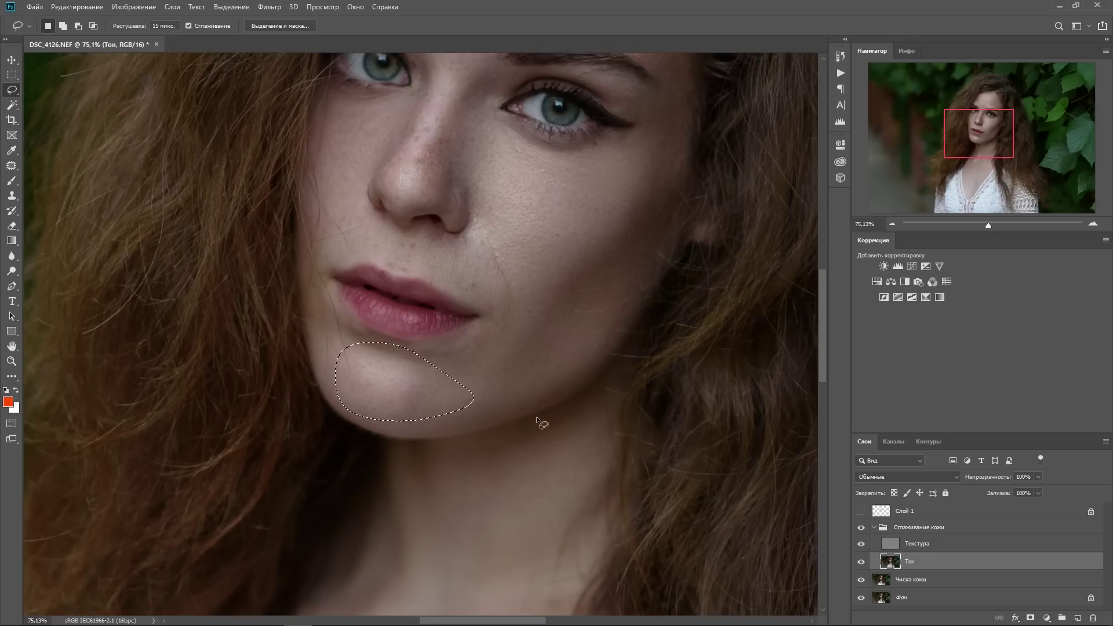
left_click_drag(542, 436, 525, 434)
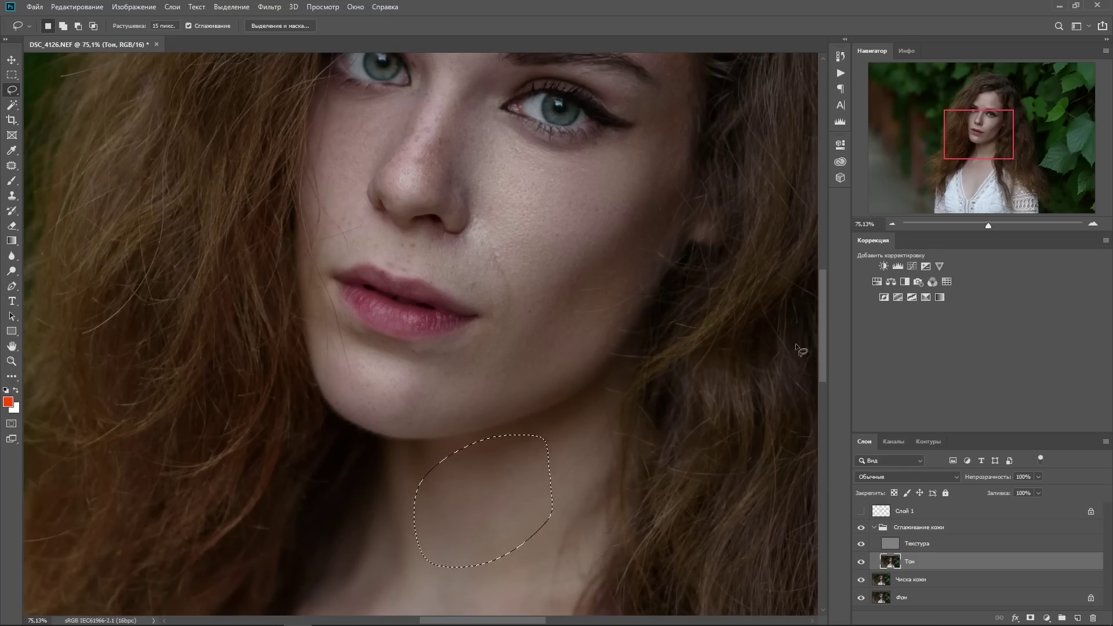
key("ctrl+minus")
key("ctrl+minus")
scroll(464, 231, "up", 2)
mouse_move(490, 185)
left_mouse_down()
mouse_move(450, 191)
mouse_move(464, 195)
left_mouse_up()
Step: Show History, zoom to 100% and toggle the Сглаживание кожи group to compare
left_click(839, 56)
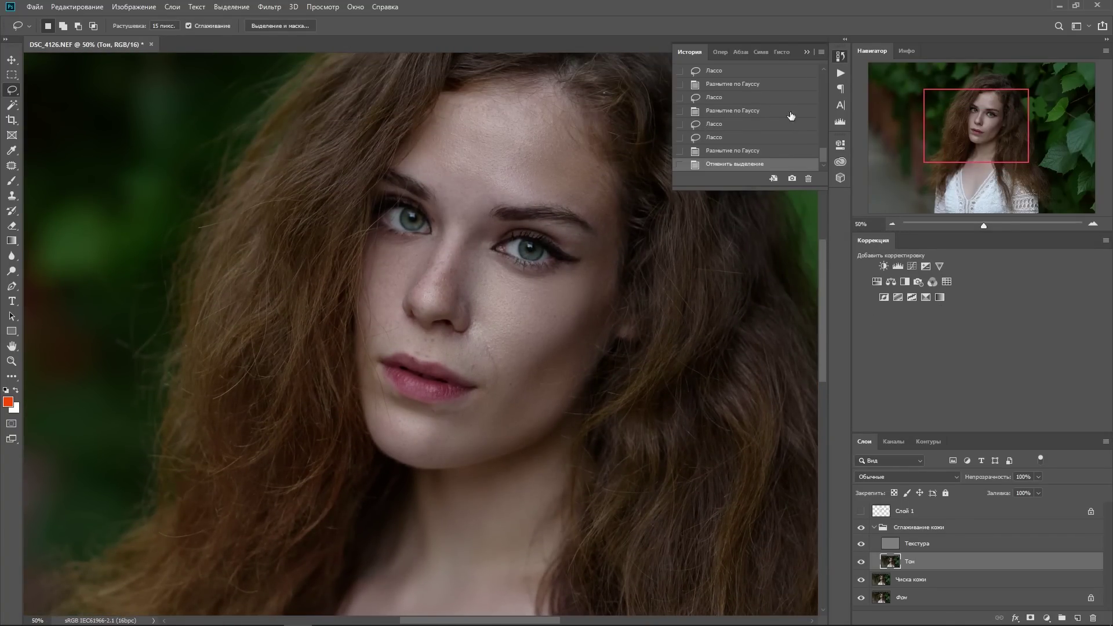
key("ctrl+1")
left_click(861, 528)
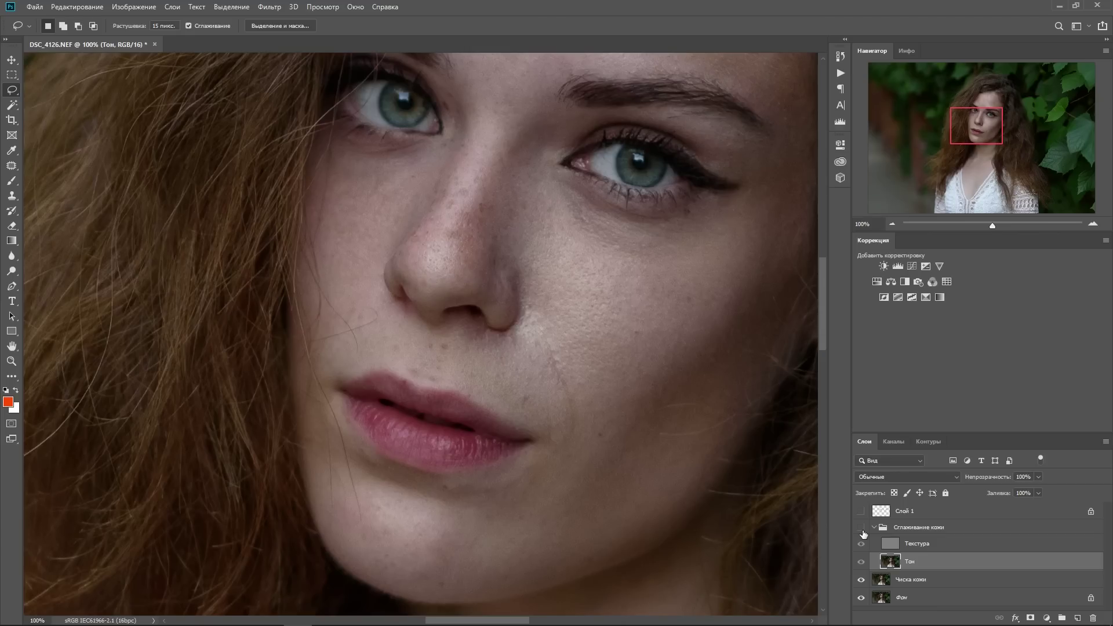
left_click(861, 528)
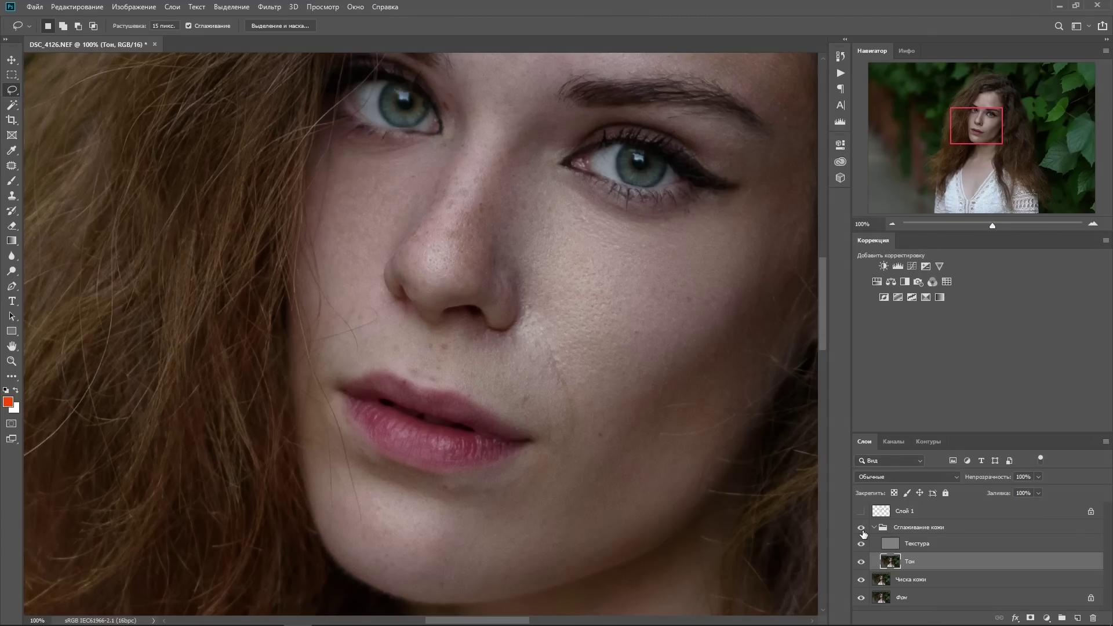
left_click(862, 528)
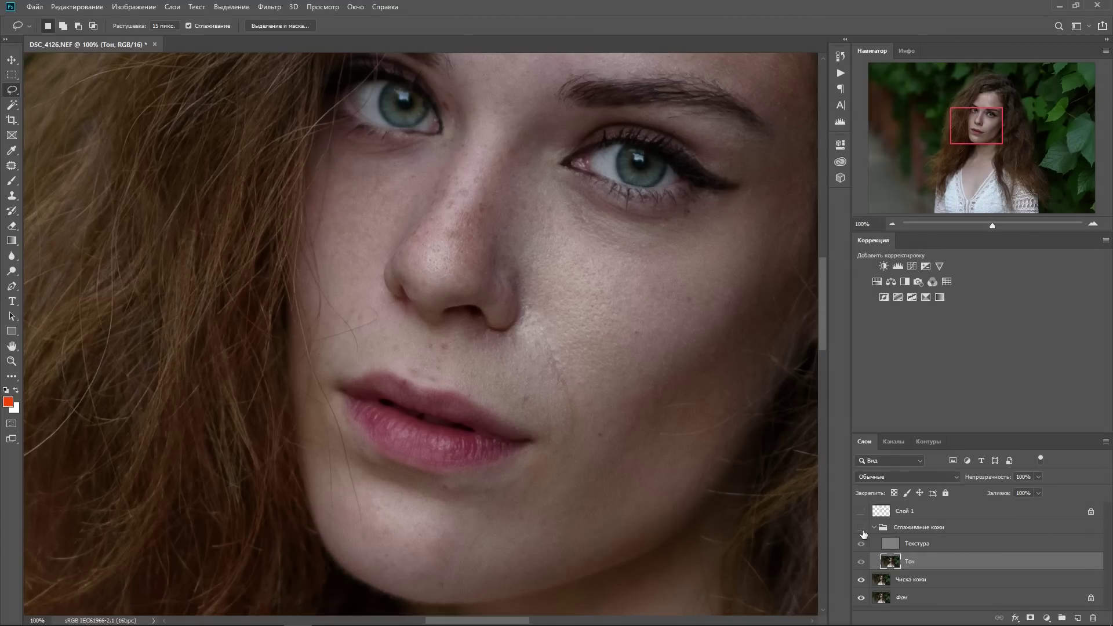
left_click(862, 528)
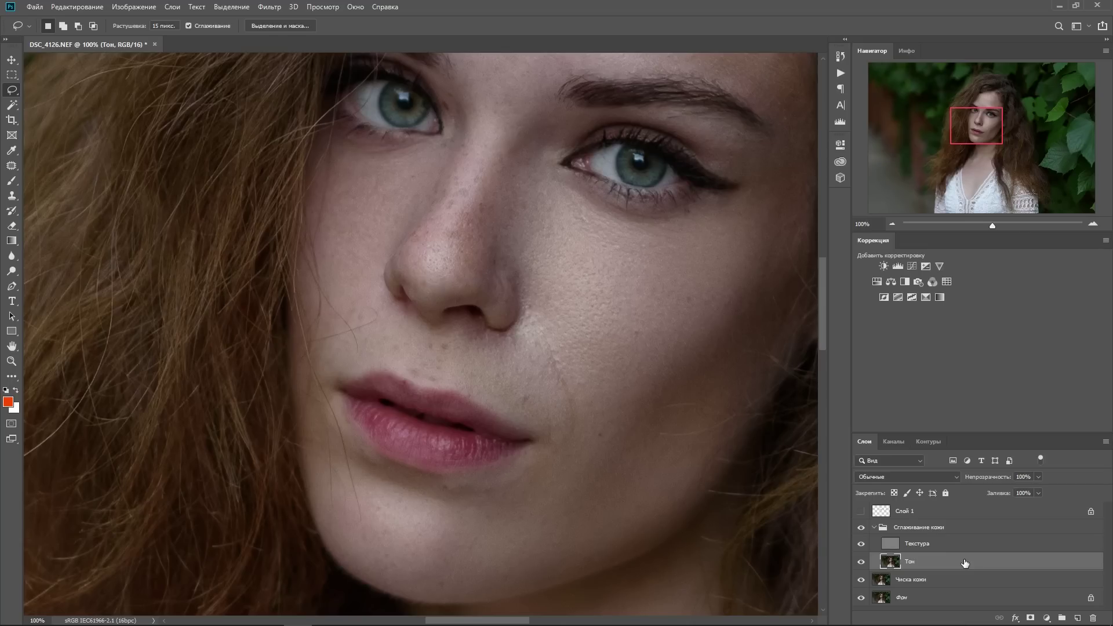
Step: Lower the Тон layer's opacity to 82%
left_click(1038, 477)
left_click(893, 224)
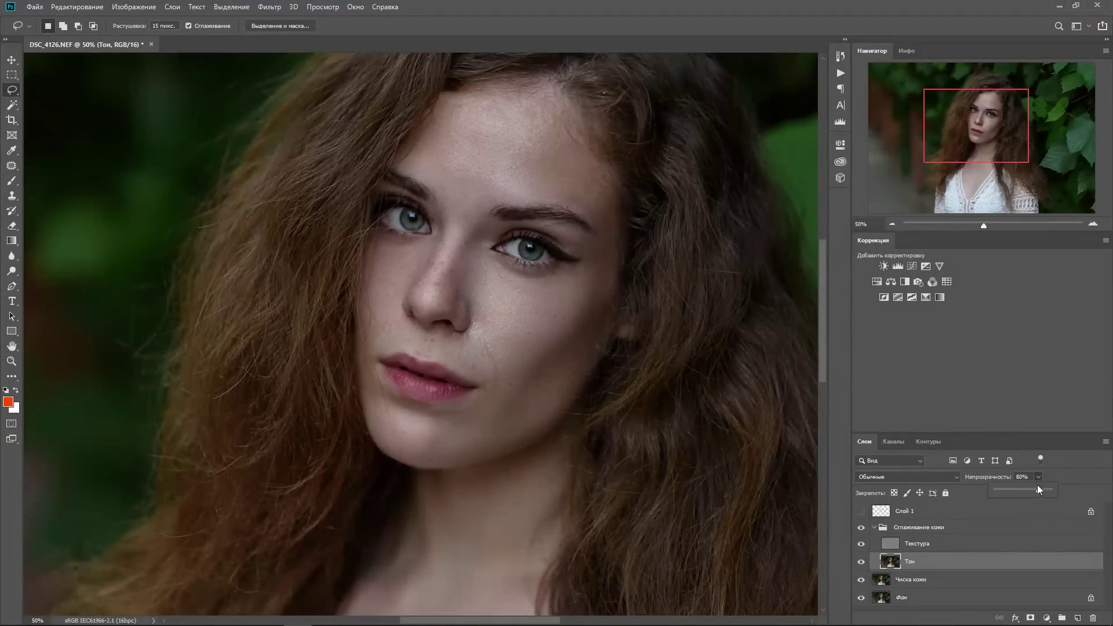
left_click_drag(1027, 491, 1013, 490)
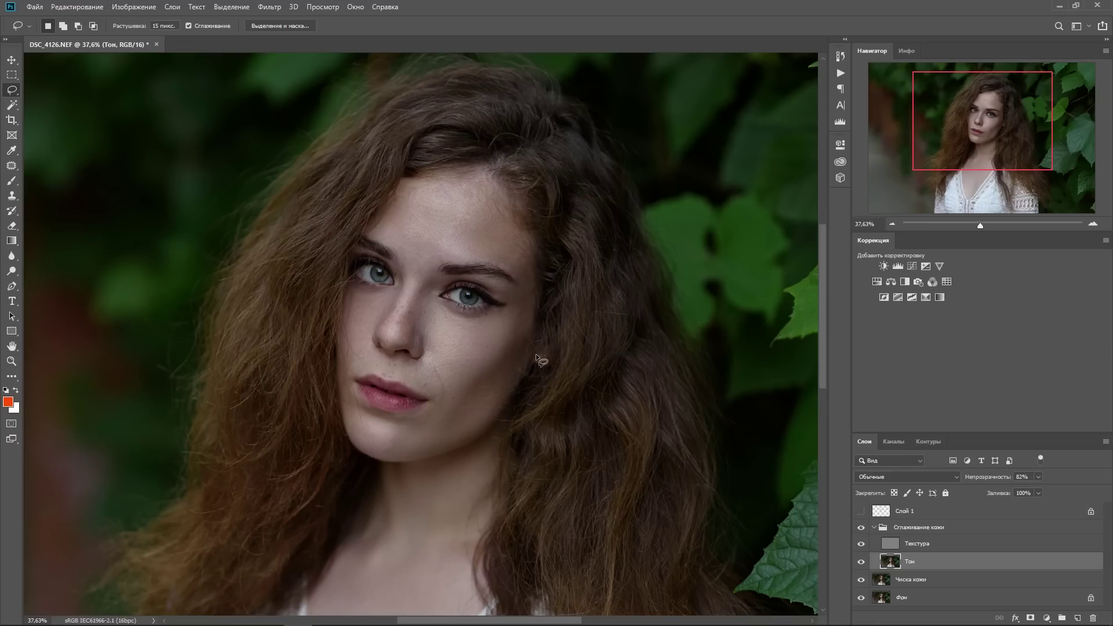
Step: Add a new Soft Light layer filled with neutral 50% grey above Слой 1
left_click(962, 528)
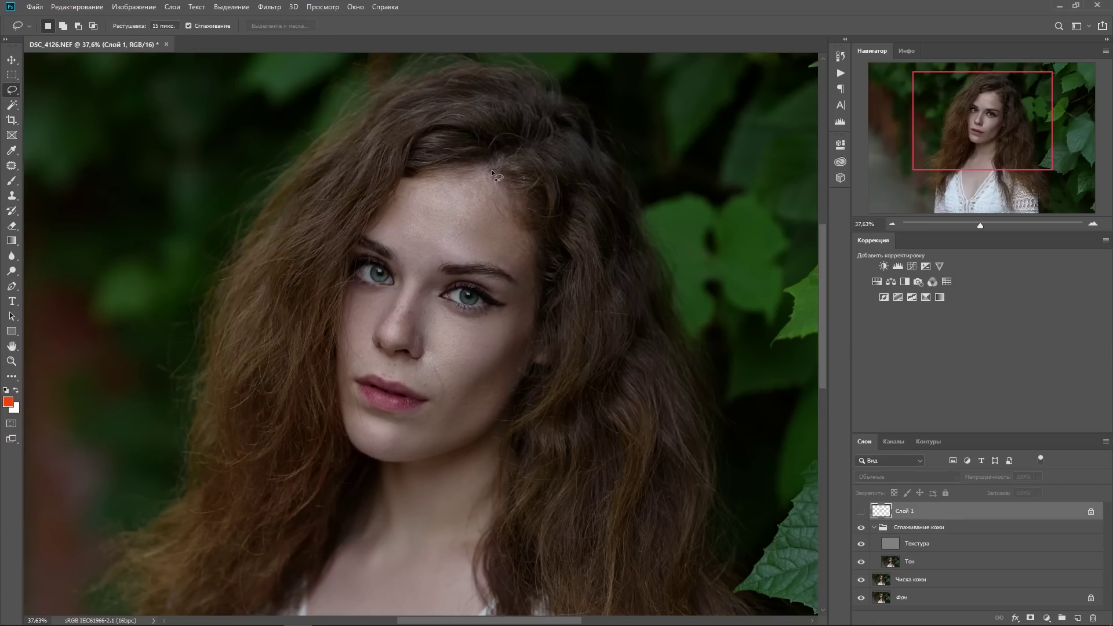
left_click(172, 7)
mouse_move(226, 19)
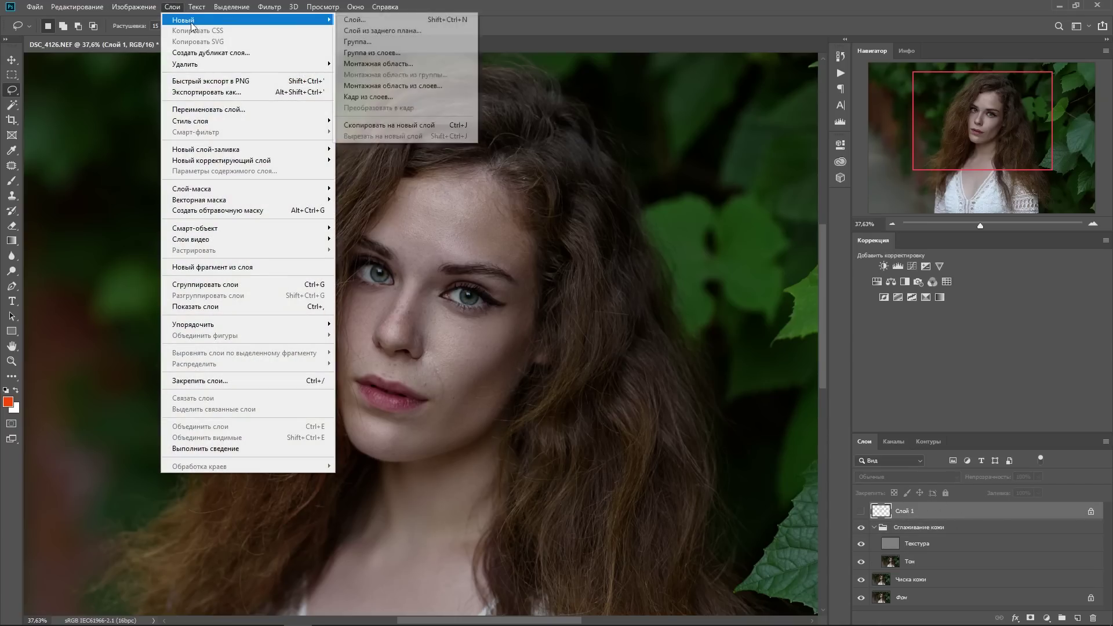
left_click(369, 23)
left_click(444, 225)
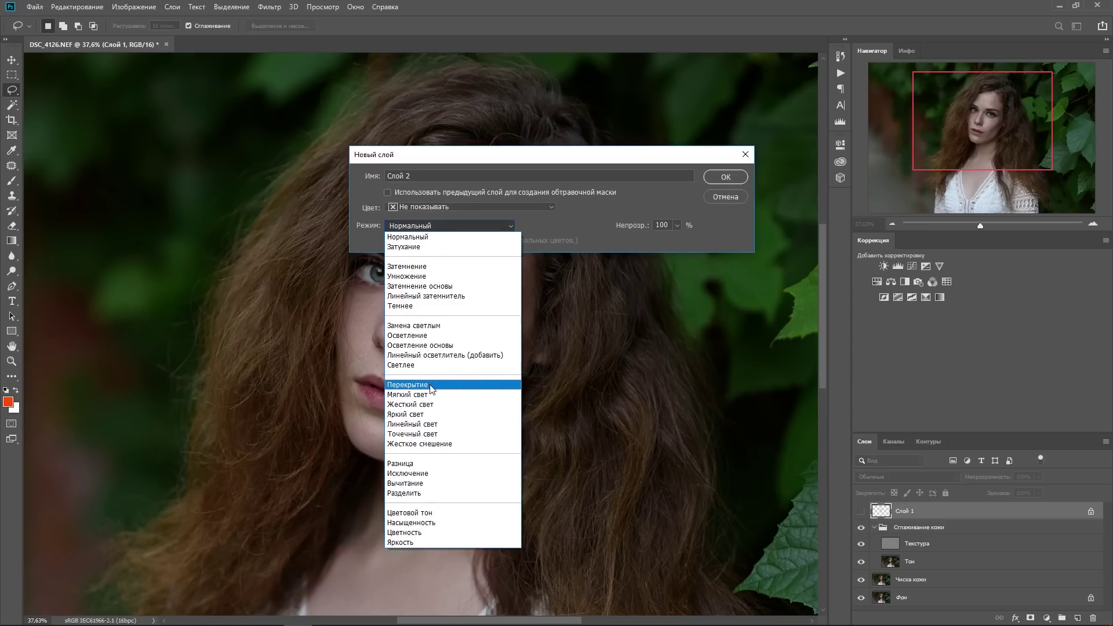
left_click(432, 395)
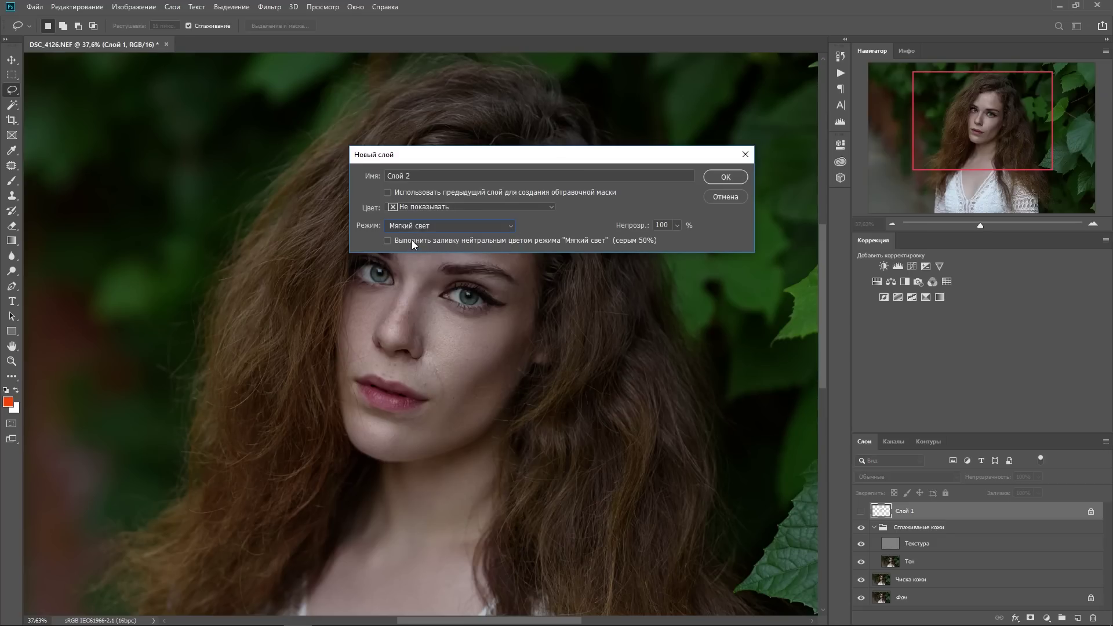
left_click(411, 240)
key("Return")
Step: Rename the new grey layer to Светотени
double_click(905, 529)
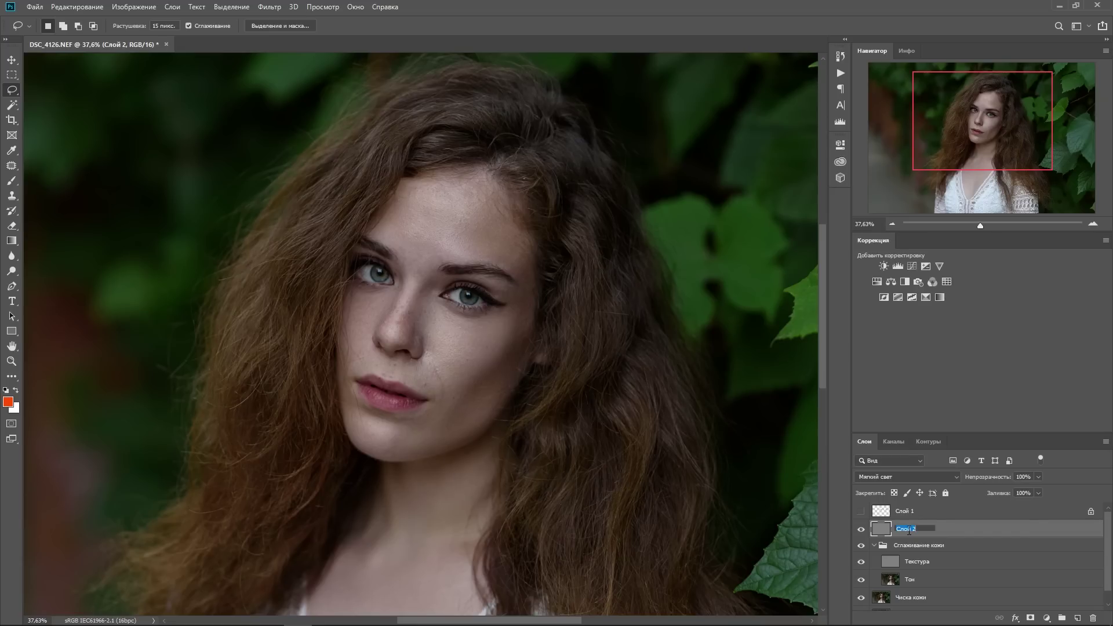
type("Светотени")
key("Return")
Step: Choose the Brush tool with white as the foreground colour
key("b")
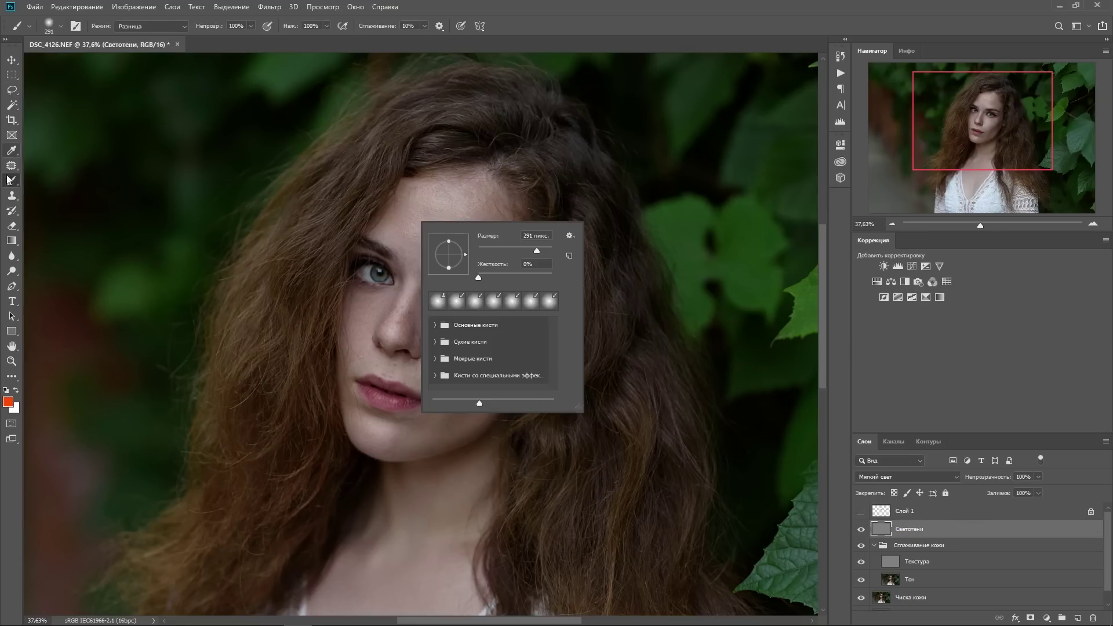
left_click(15, 390)
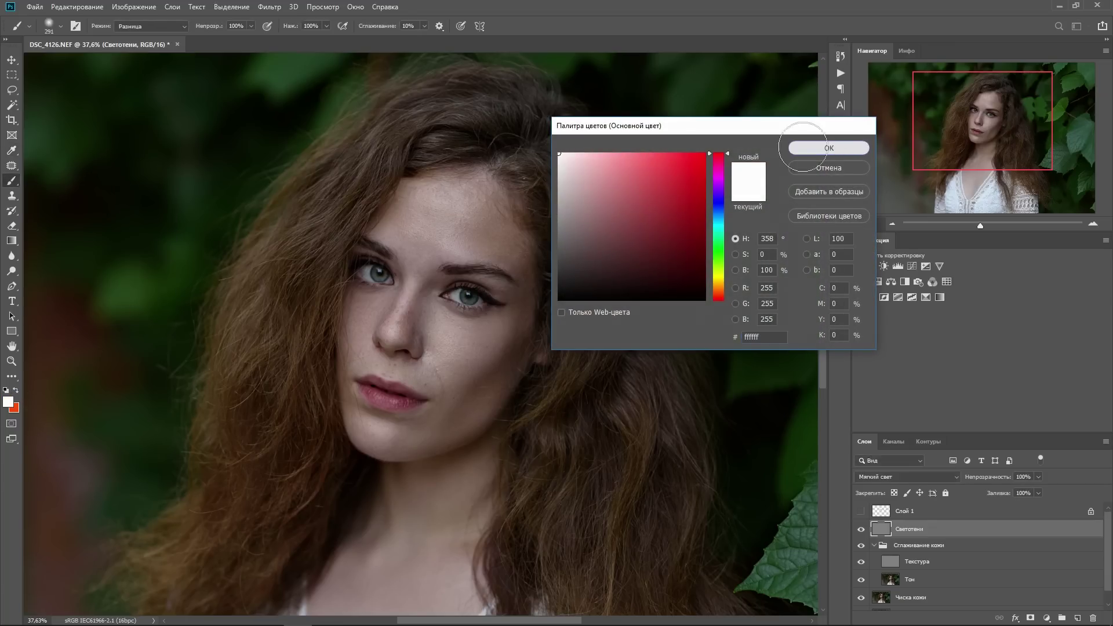
left_click(828, 148)
right_click(504, 245)
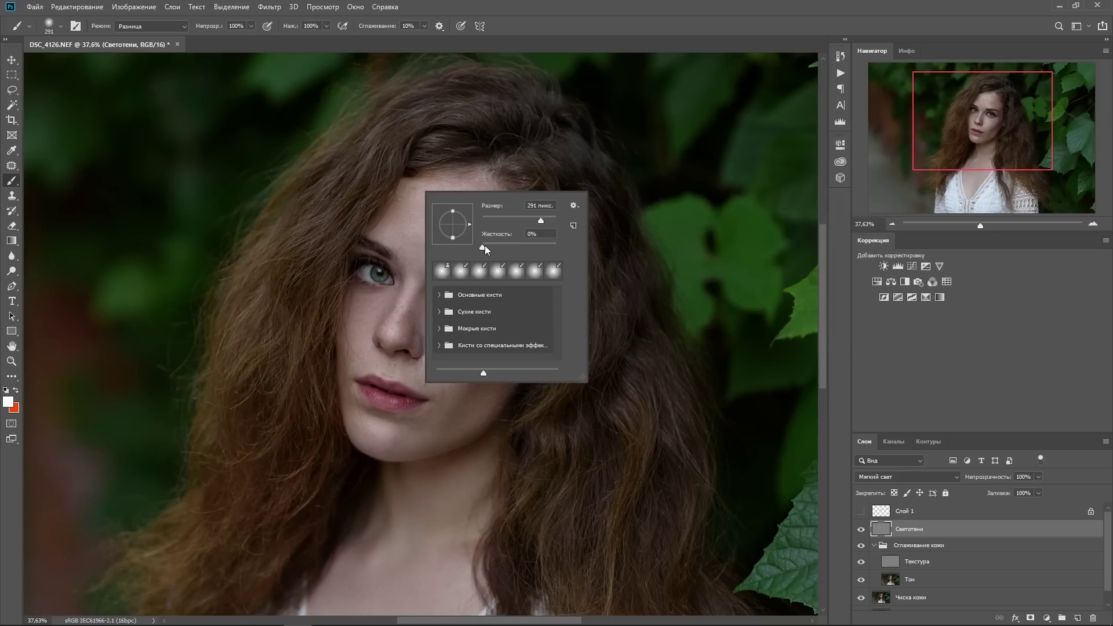
key("Return")
left_click(423, 25)
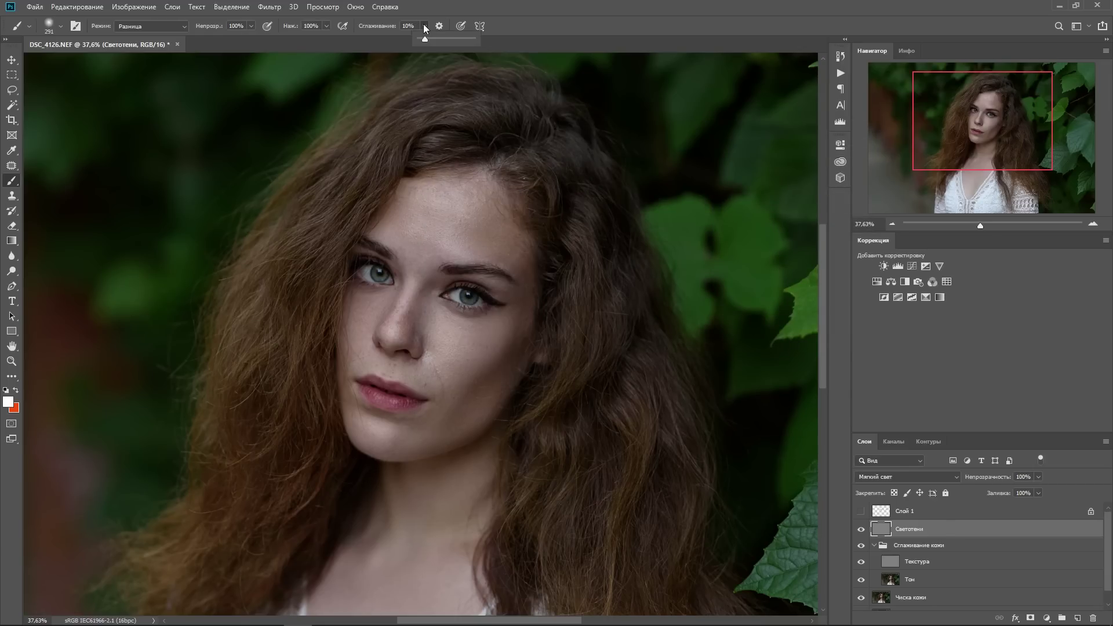
Step: Zoom in on the face and set the brush to Normal mode at about 3% opacity
key("ctrl+plus")
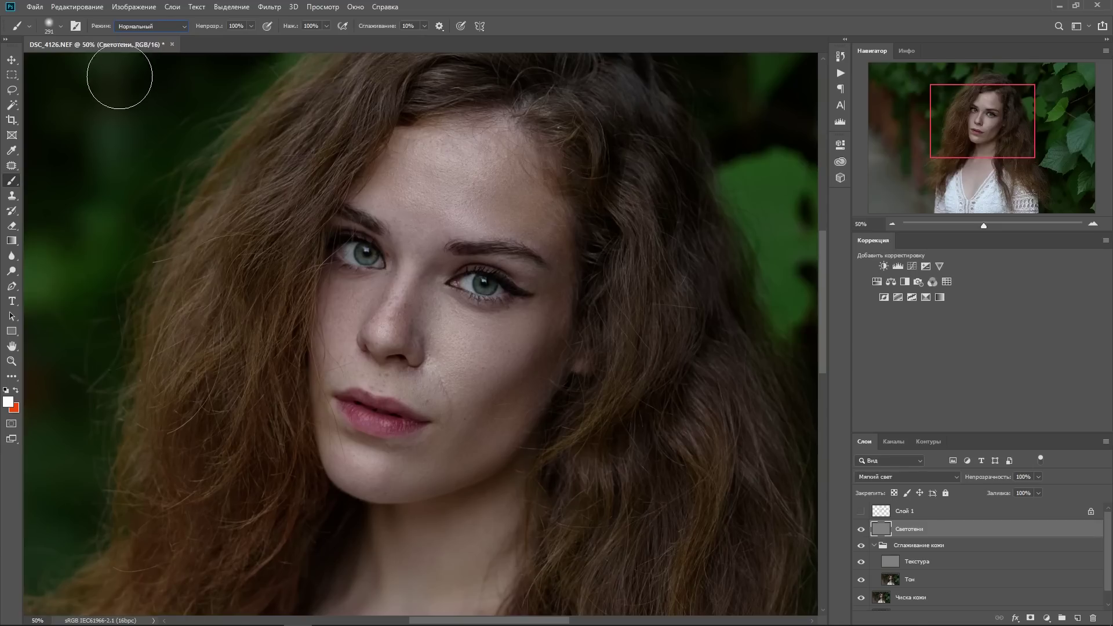
left_click(165, 26)
right_click(464, 173)
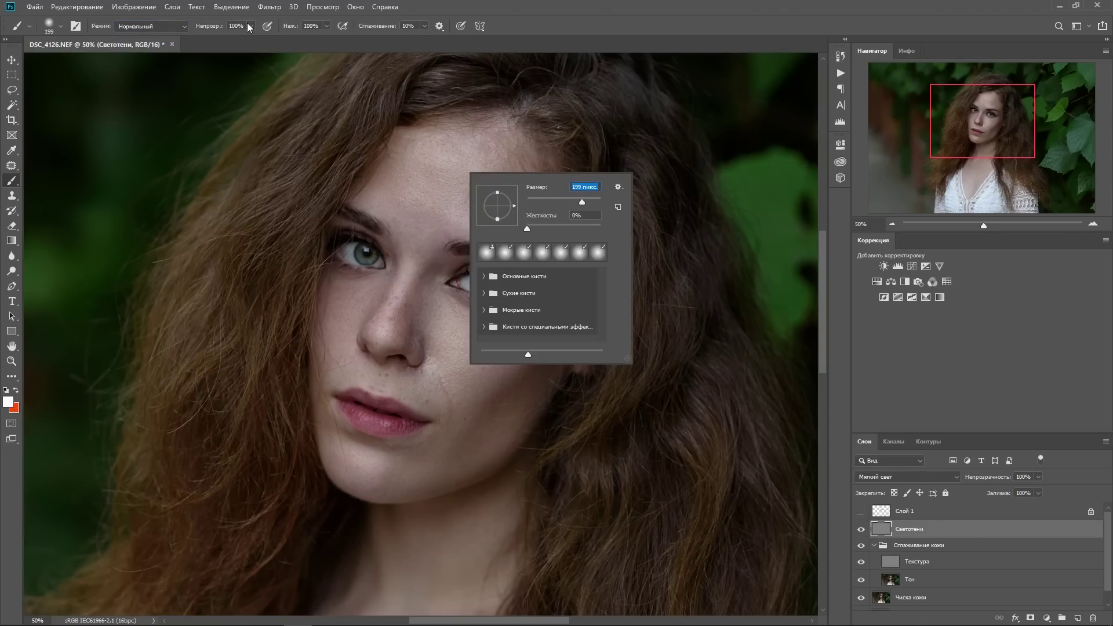
left_click_drag(248, 25, 200, 38)
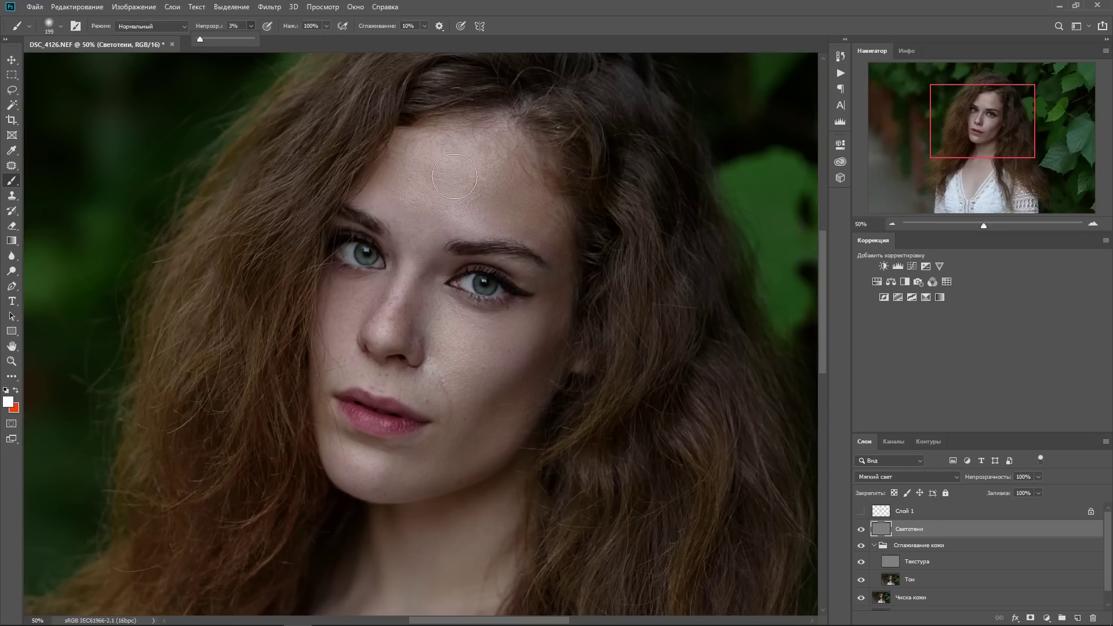
scroll(460, 163, "up", 1)
scroll(460, 163, "up", 2)
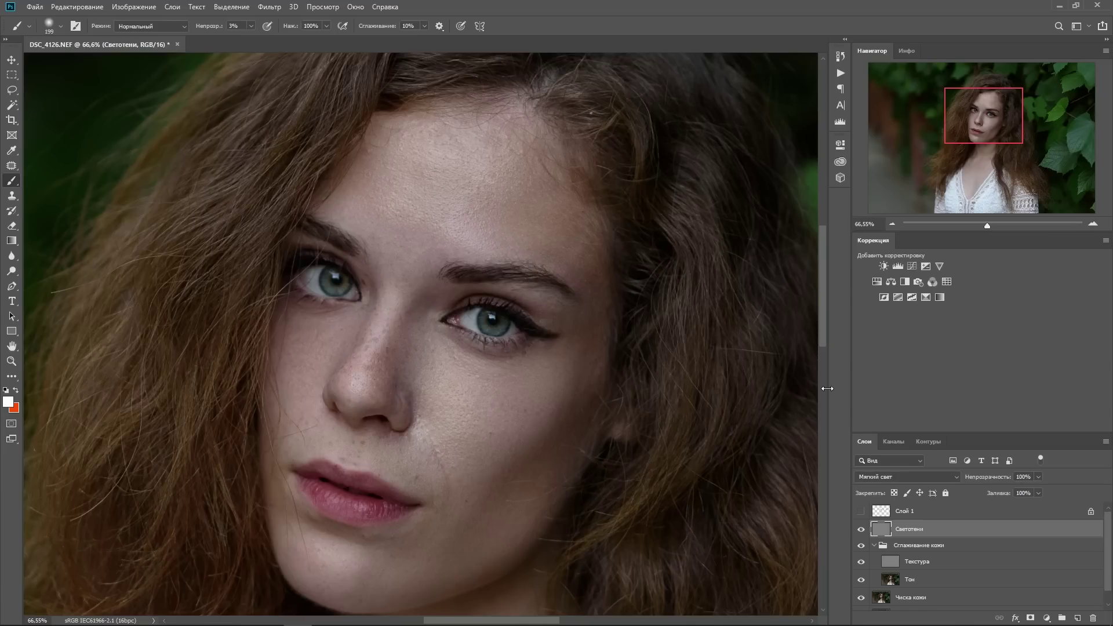
Step: Add a Black & White adjustment with Reds at -120, then pan to the lips and chin
left_click(1047, 619)
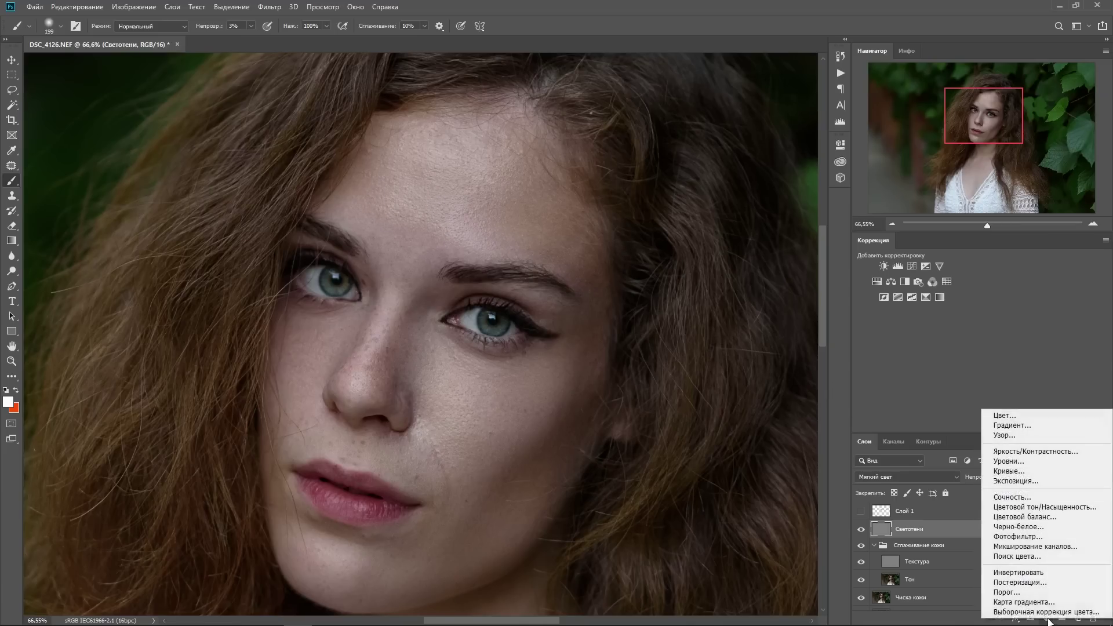
left_click(1030, 529)
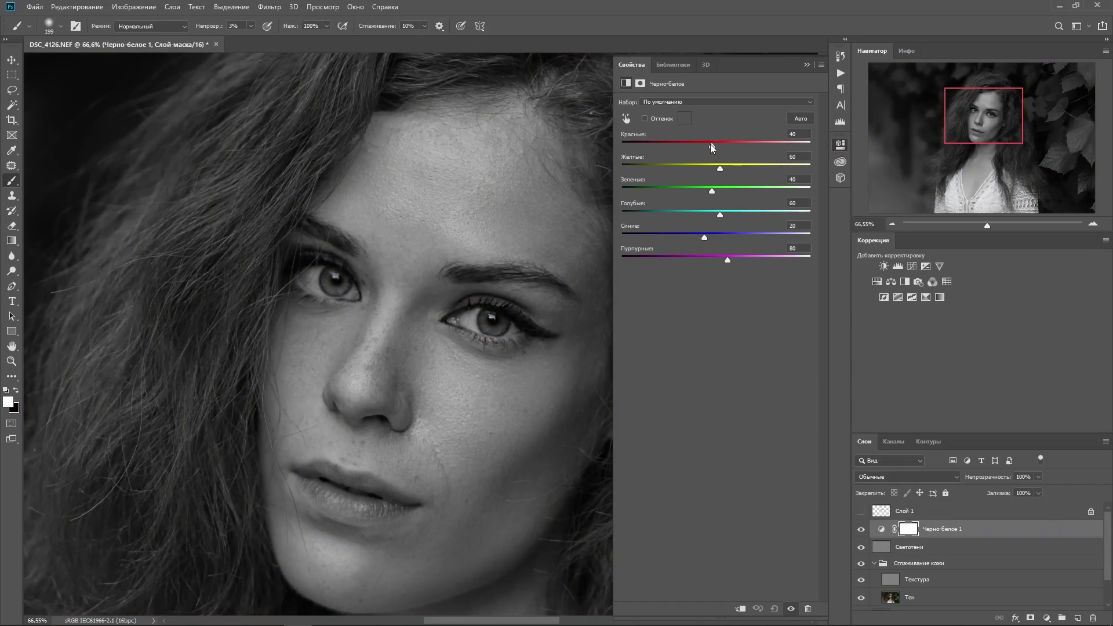
mouse_move(711, 144)
left_mouse_down()
mouse_move(652, 144)
mouse_move(691, 168)
left_mouse_up()
left_click(805, 65)
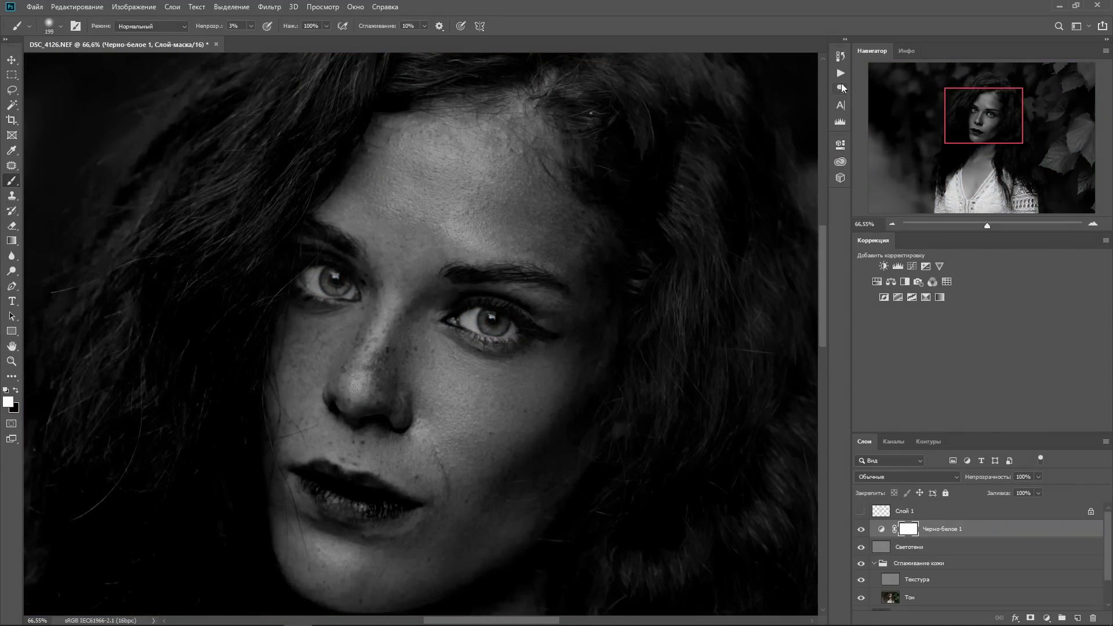
left_click_drag(541, 476, 611, 305)
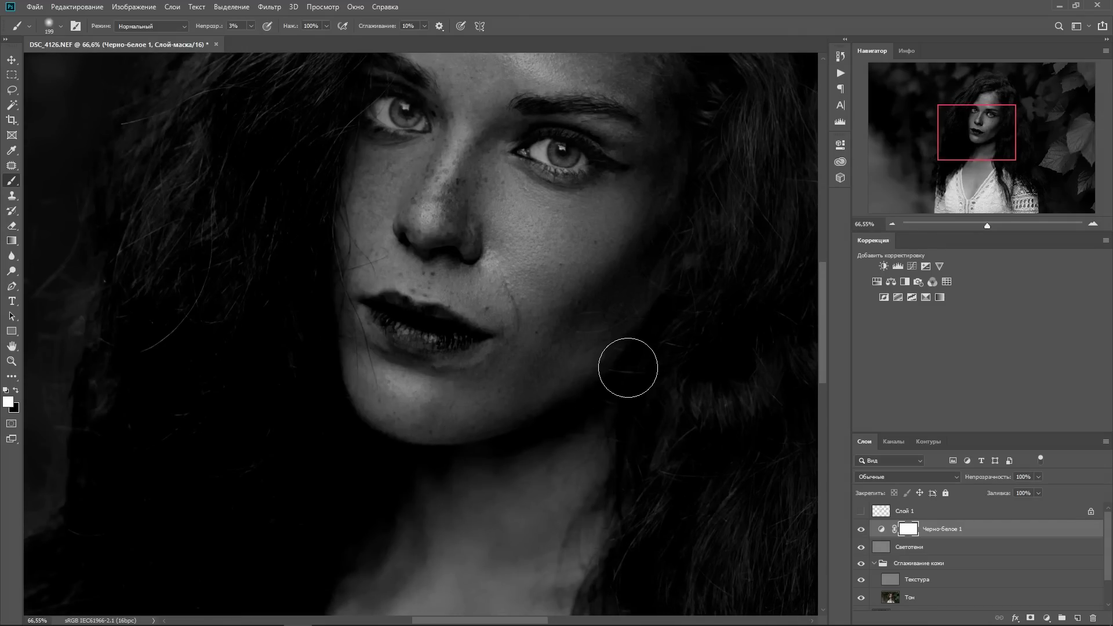
Step: Select Светотени and shrink the brush, bringing the eyes and forehead into view
left_click(876, 549)
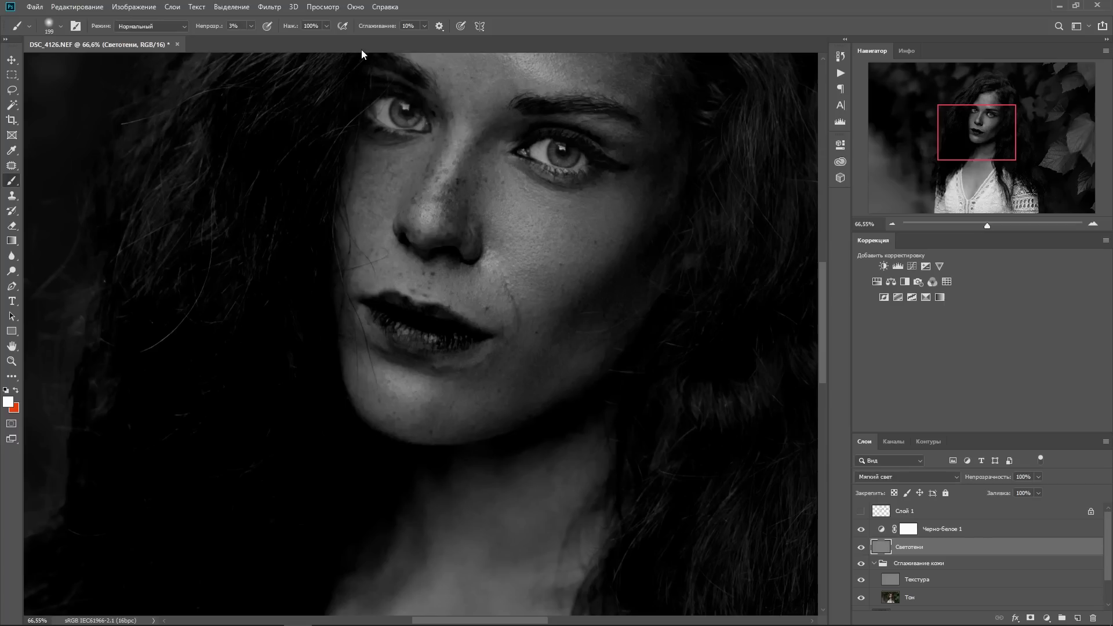
right_click(565, 376)
key("Return")
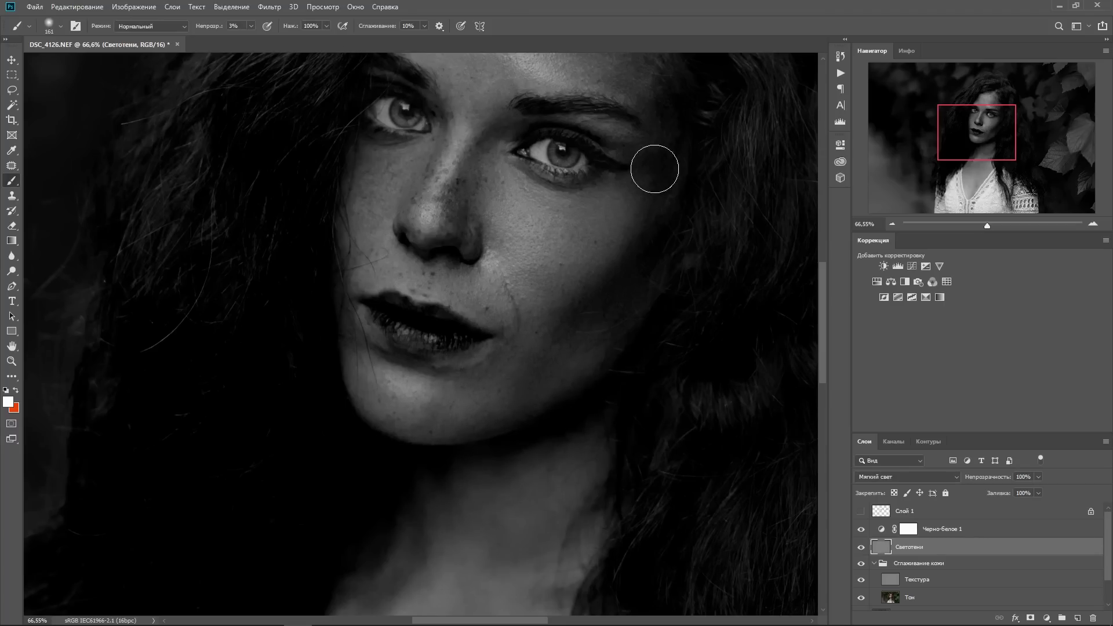
left_click_drag(950, 141, 950, 123)
right_click(653, 255)
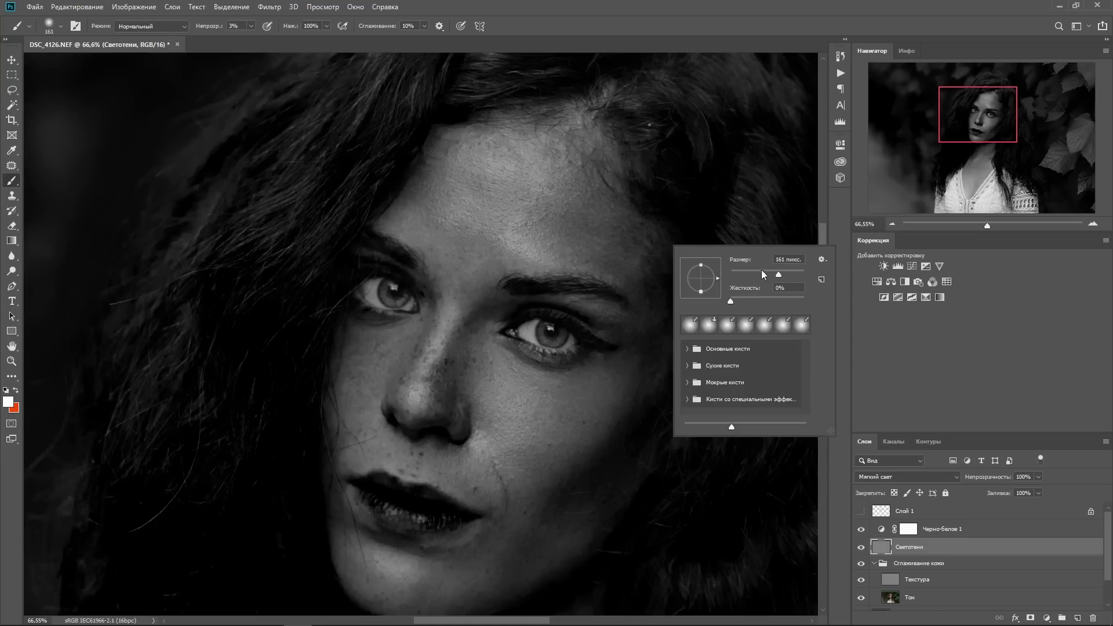
key("Return")
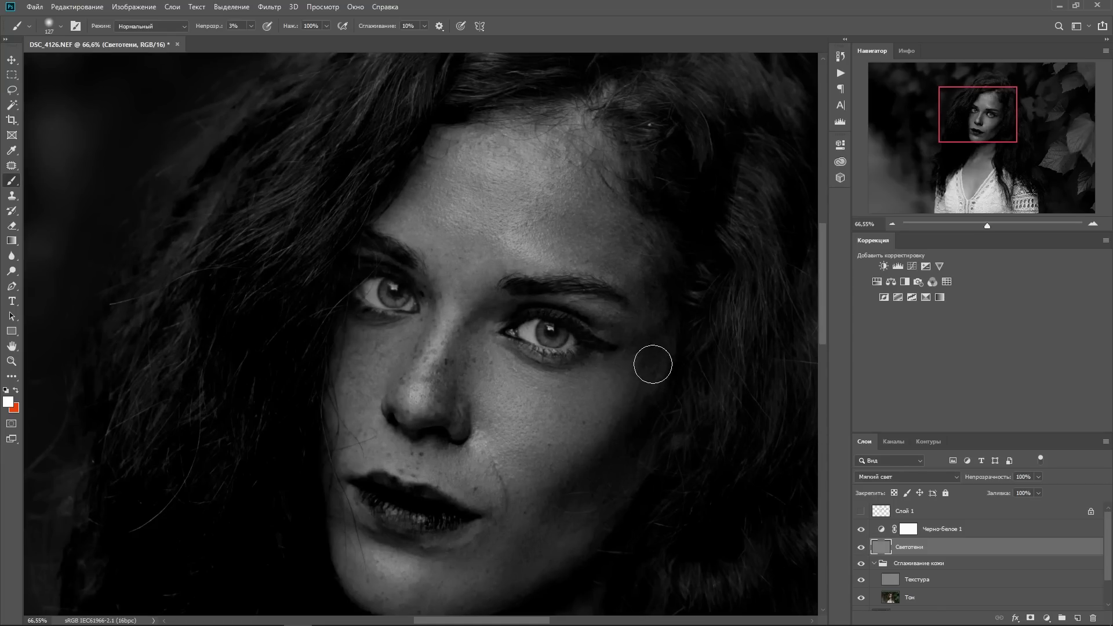
Step: Toggle the black-and-white check view off and on, and enlarge the brush
left_click(861, 529)
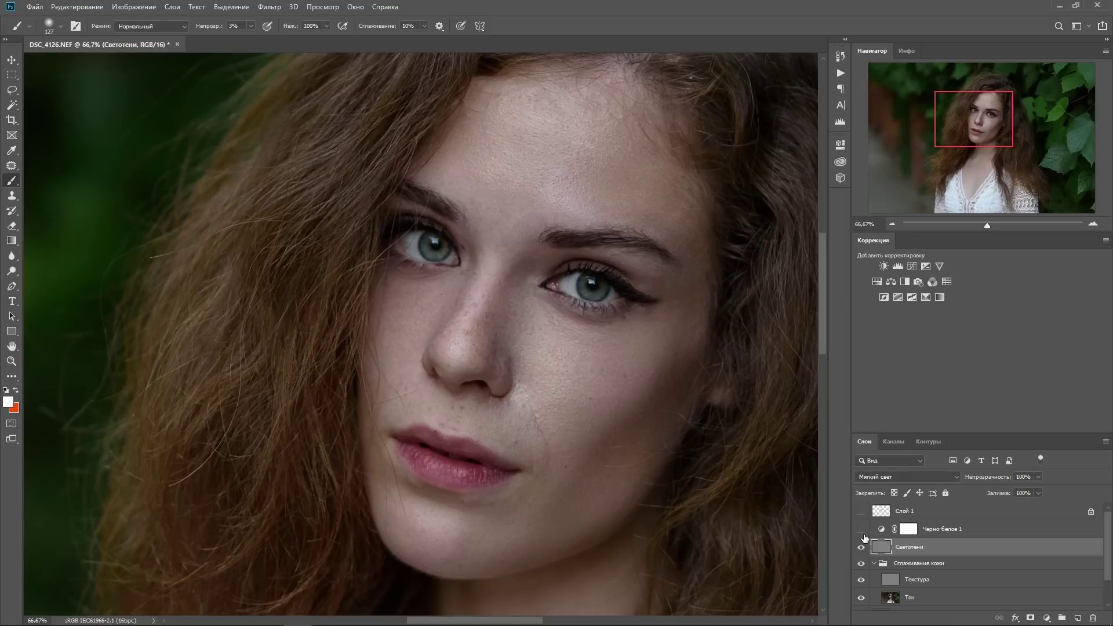
left_click(861, 546)
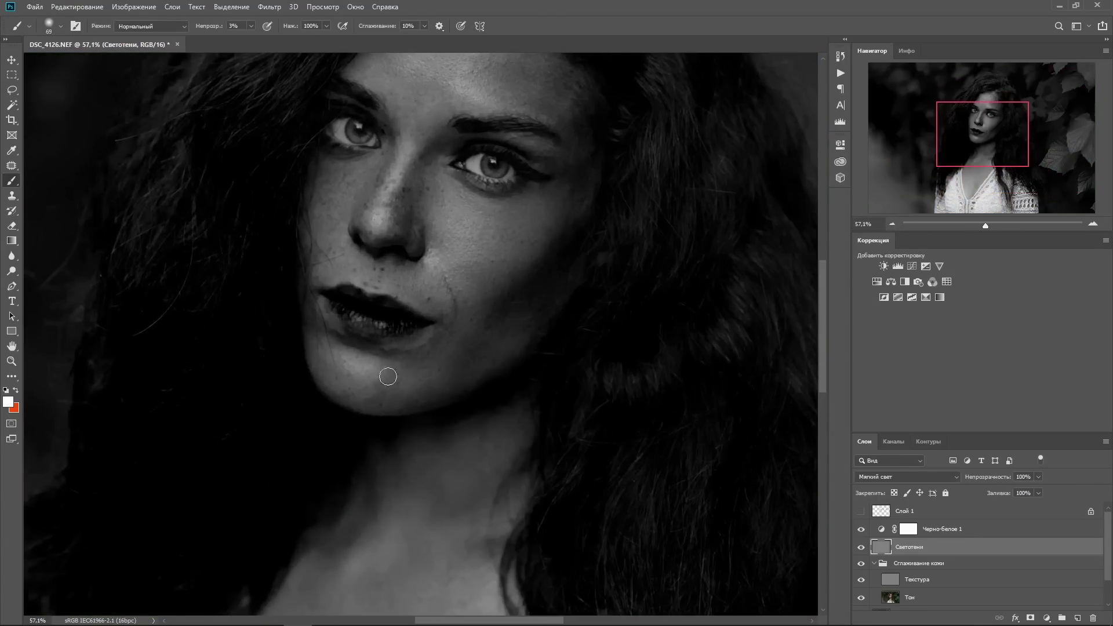
key("bracketright")
key("bracketright")
key("bracketright")
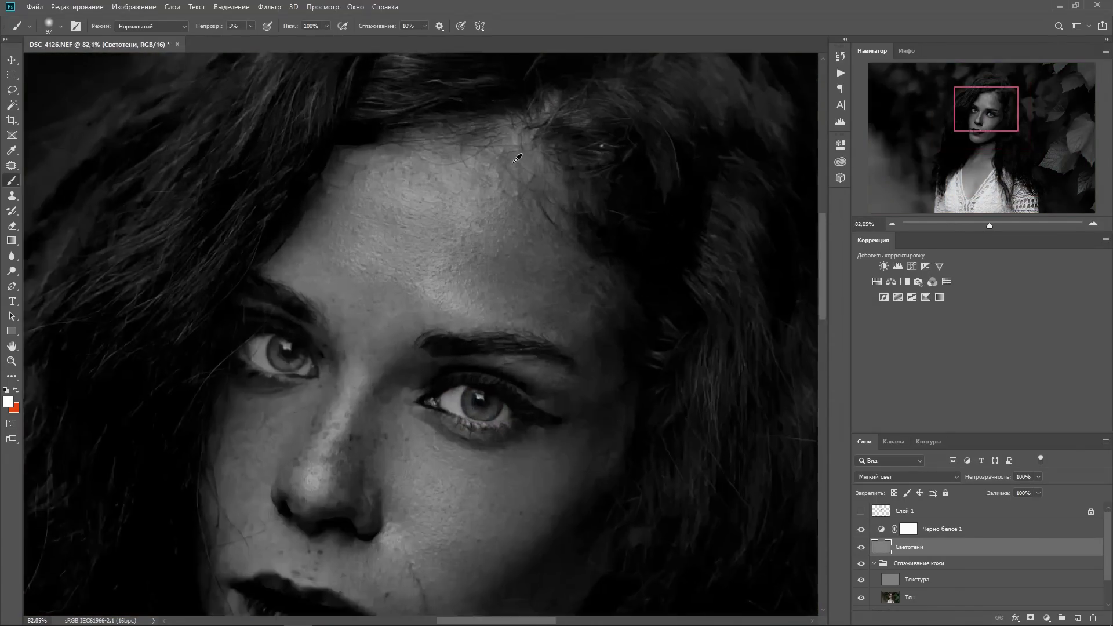
scroll(517, 158, "up", 3)
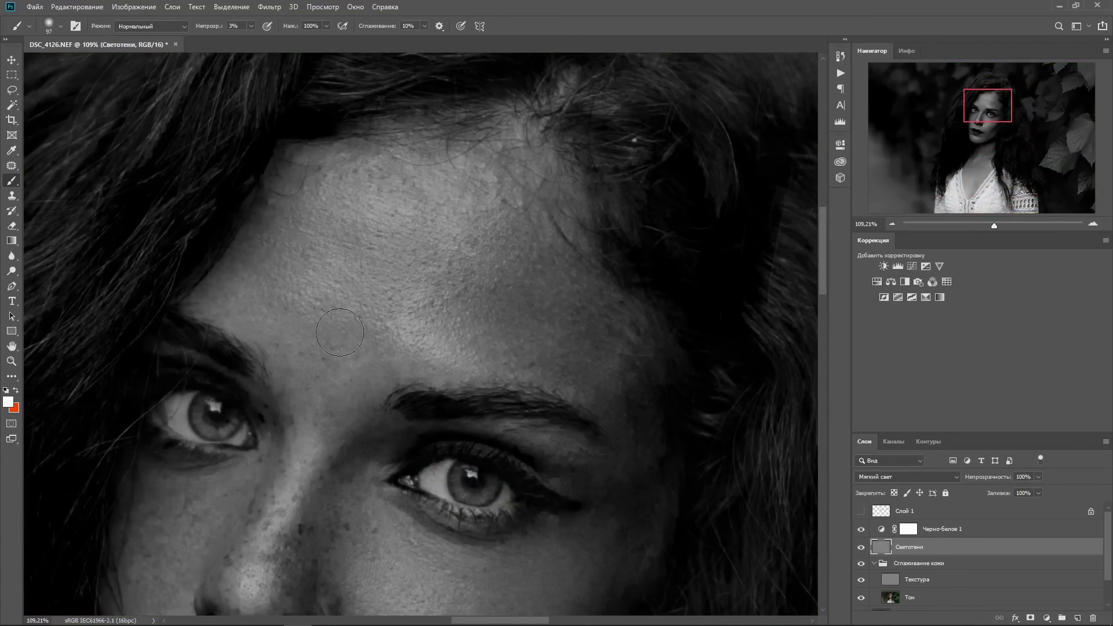
scroll(533, 277, "down", 3)
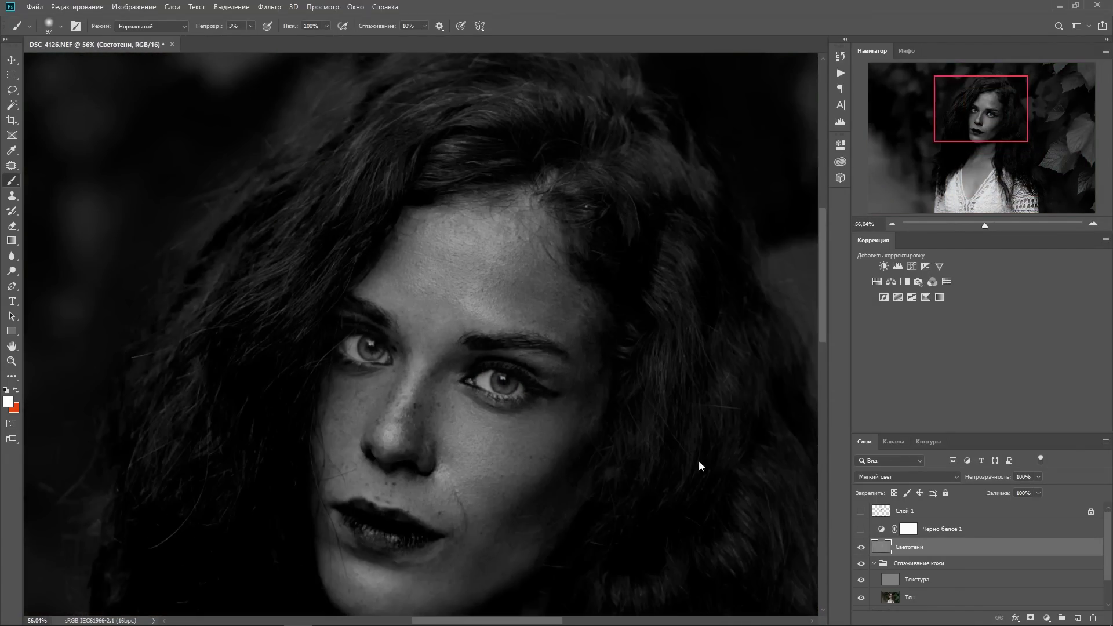
scroll(699, 463, "down", 3)
scroll(807, 390, "up", 1)
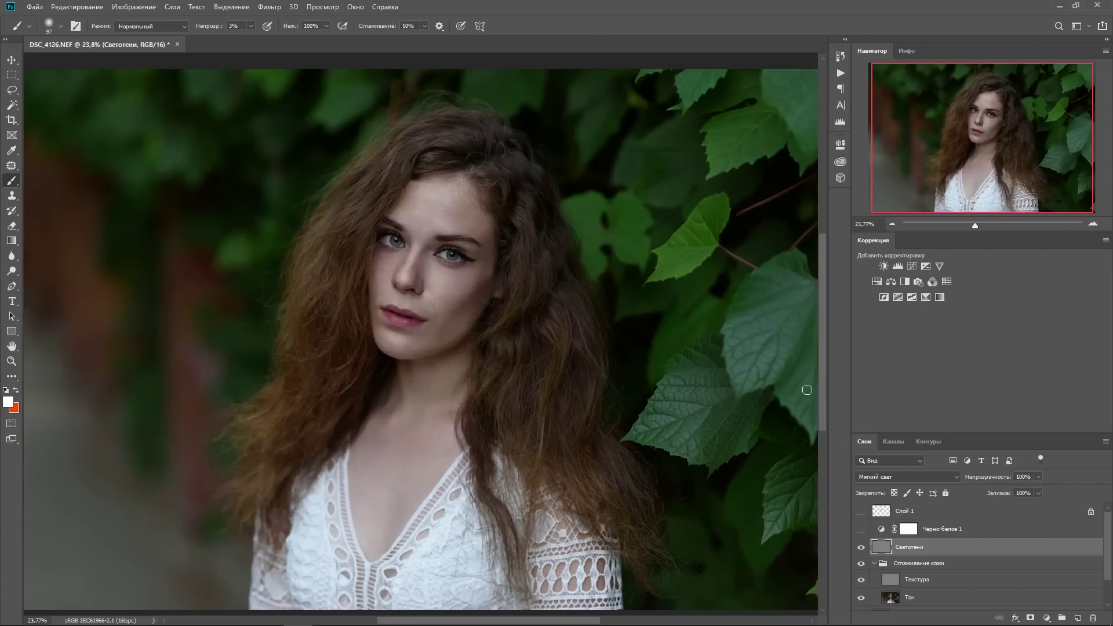
Step: Toggle the Светотени dodge-and-burn to compare, then select the Черно-белое 1 layer
left_click(860, 548)
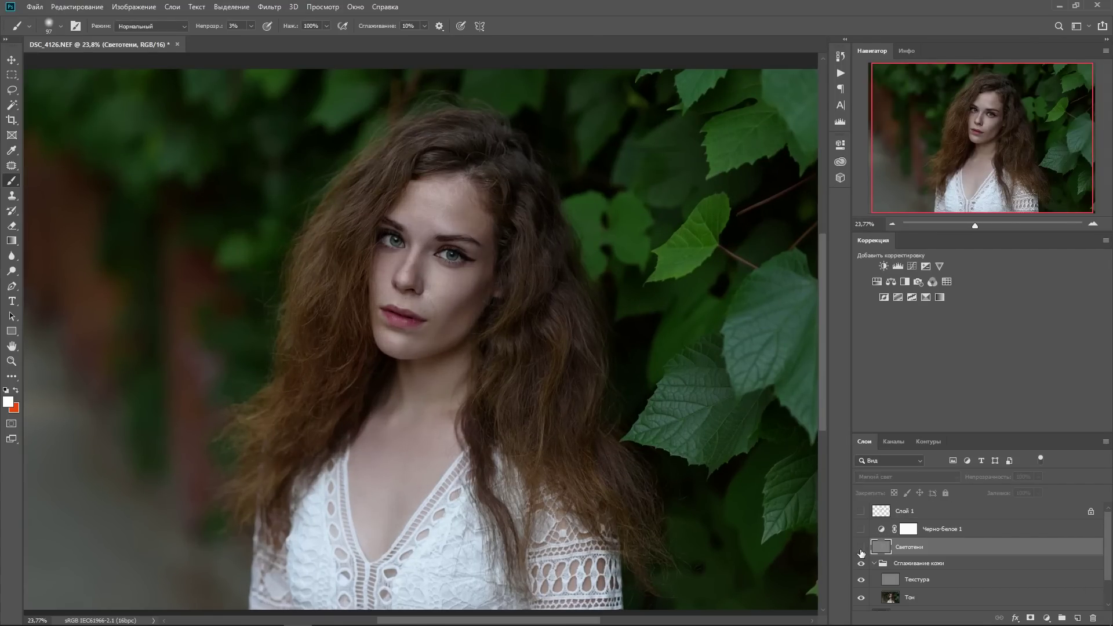
left_click(861, 548)
left_click(1093, 224)
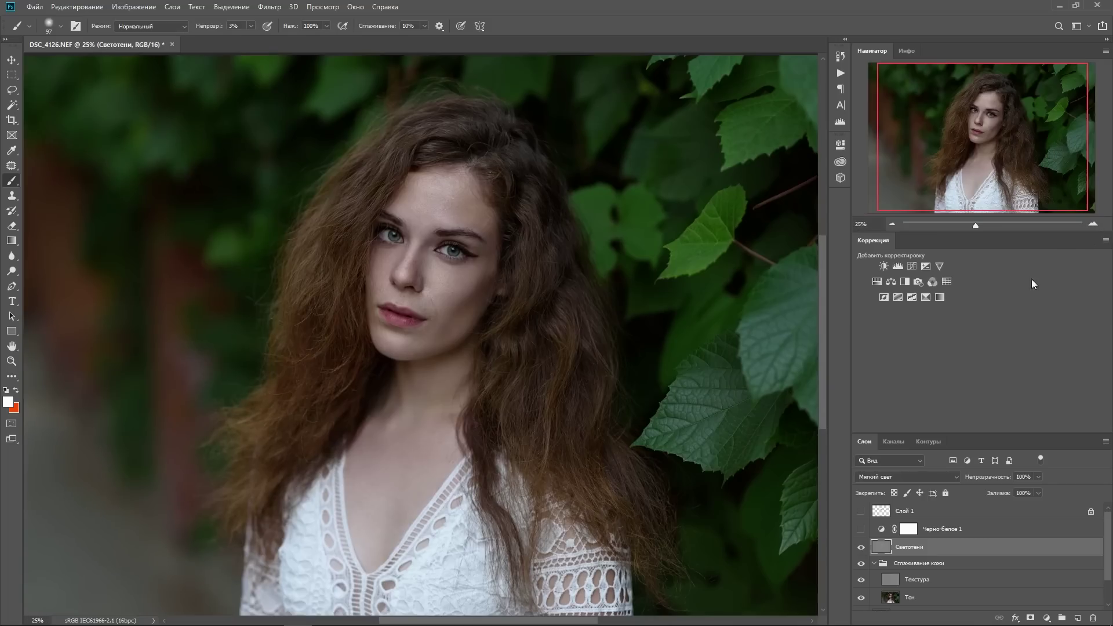
left_click(861, 548)
left_click(985, 534)
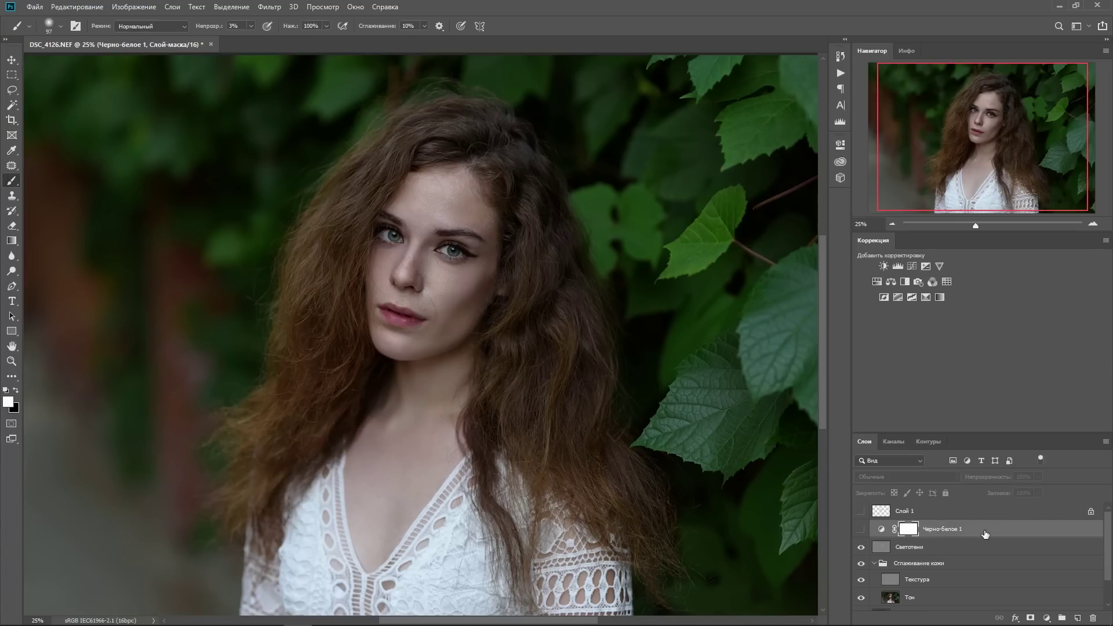
Step: Delete Черно-белое 1, briefly show Слой 1, and open the adjustment layer list
left_click_drag(984, 533, 1093, 618)
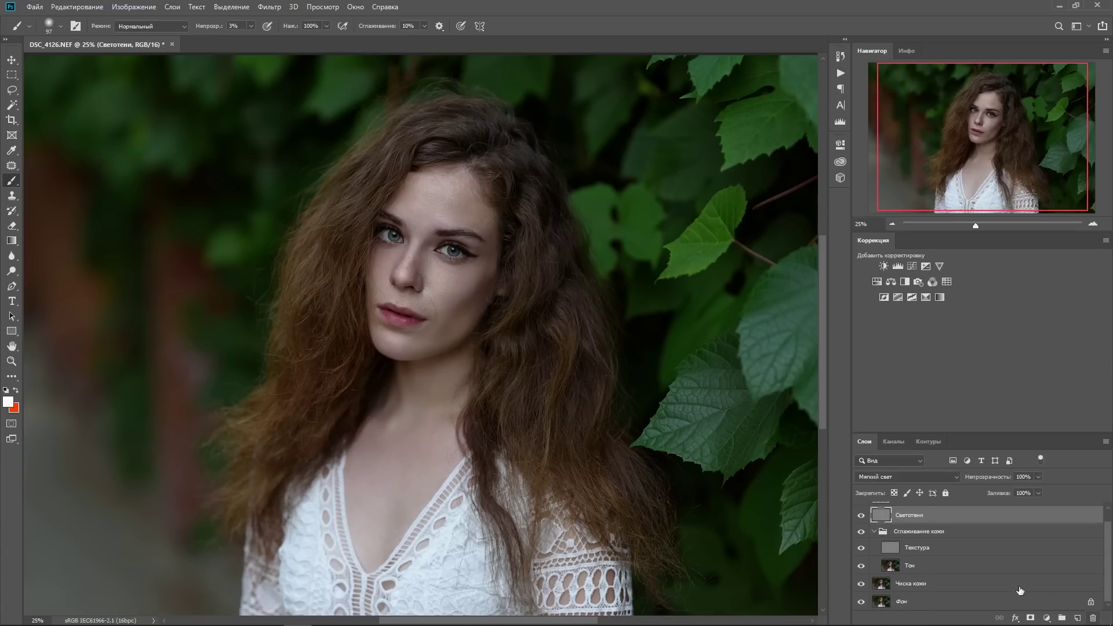
scroll(974, 557, "up", 1)
scroll(506, 256, "up", 5)
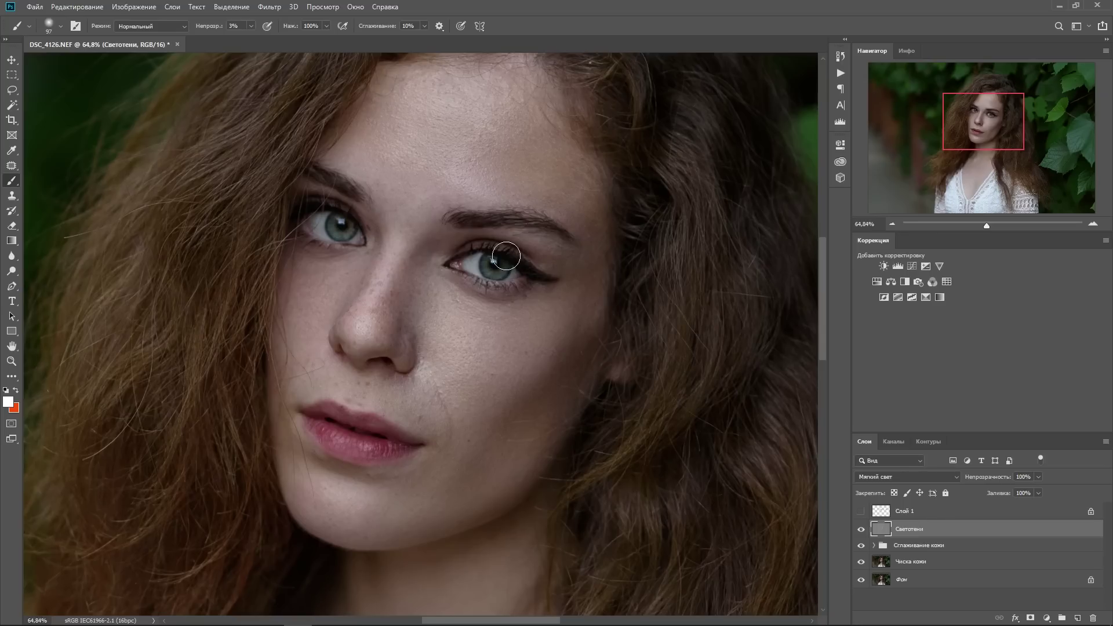
left_click(861, 511)
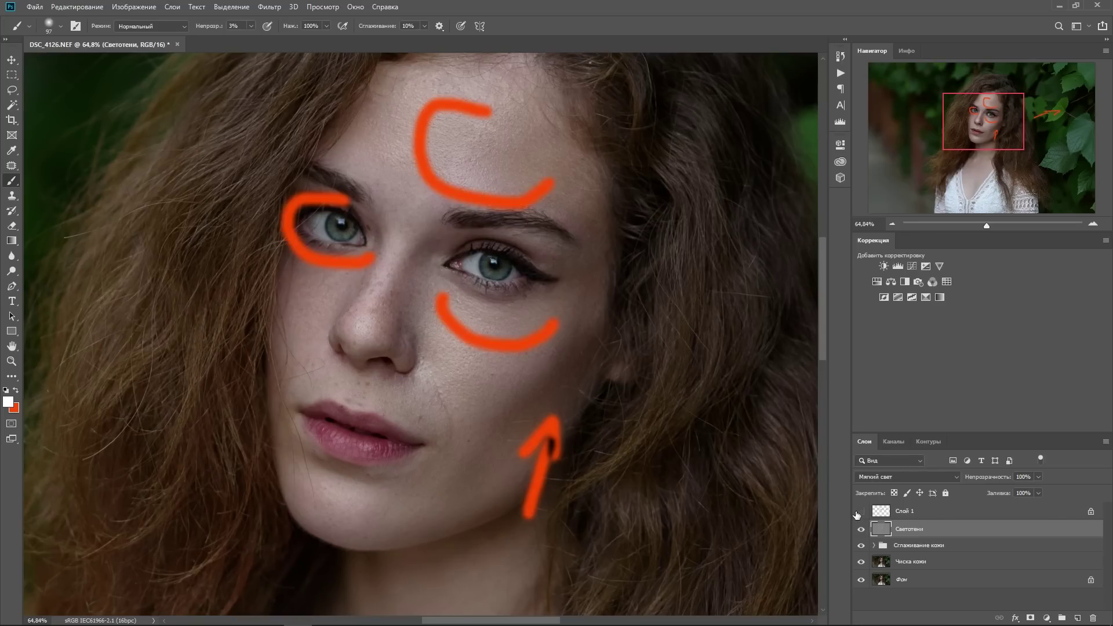
scroll(433, 231, "down", 1)
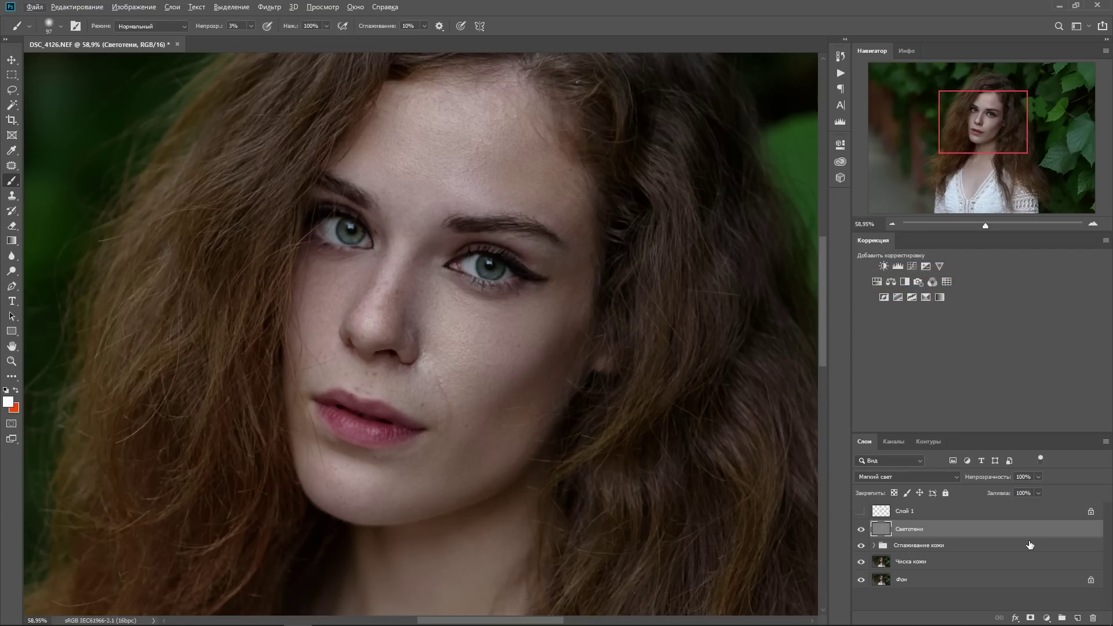
left_click(1048, 618)
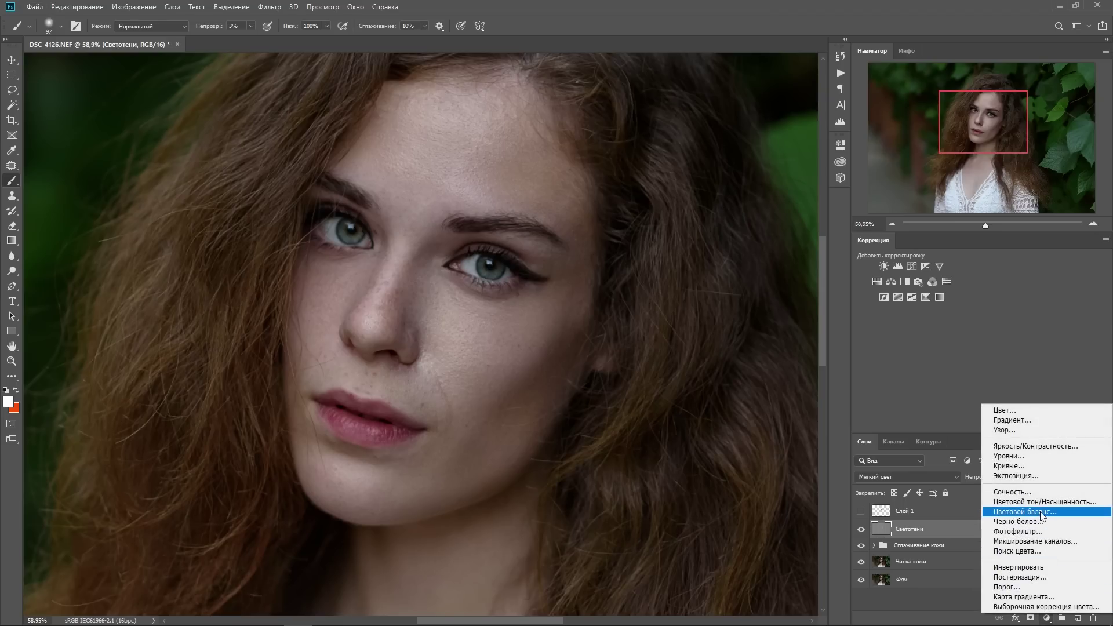
Step: Add a Curves adjustment with a slightly raised lower point and lifted highlights
left_click(1029, 466)
left_click(684, 242)
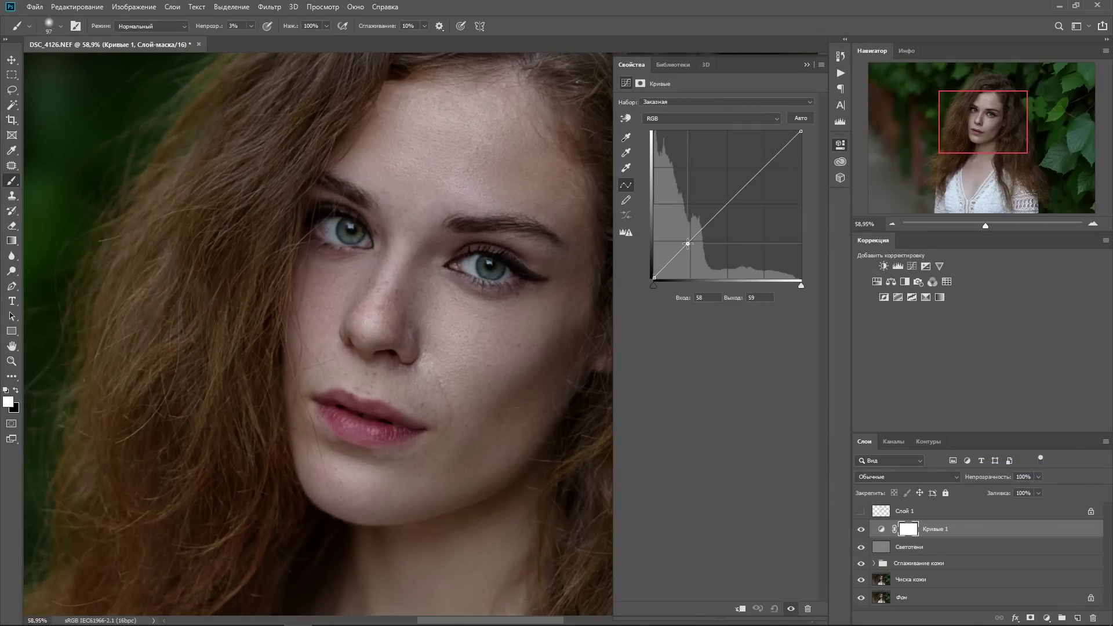
left_click_drag(684, 242, 683, 242)
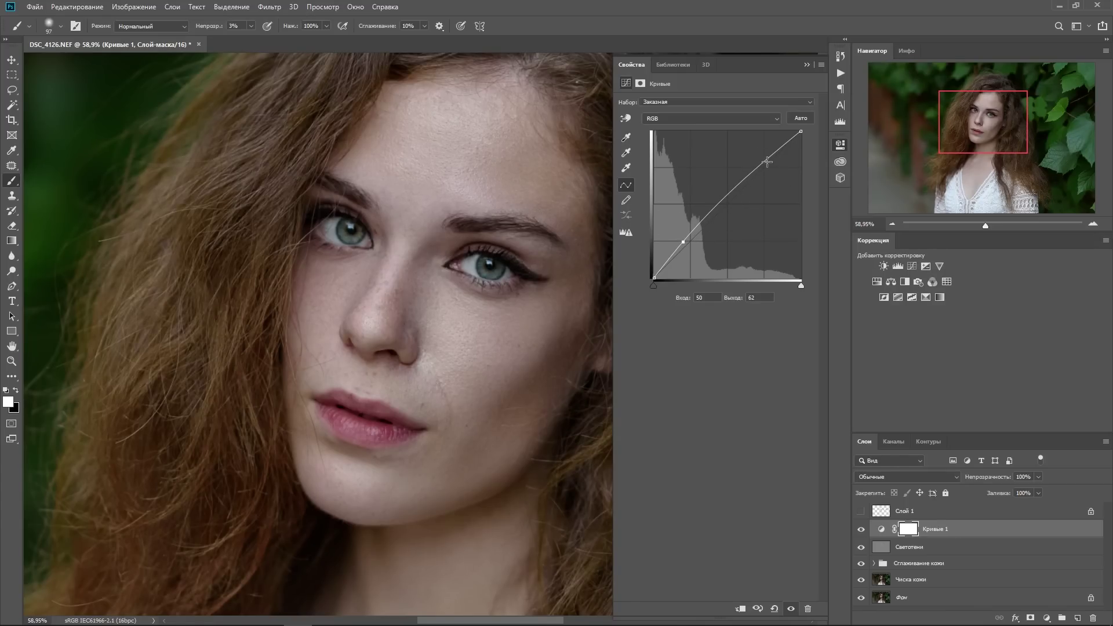
left_click_drag(763, 167, 759, 159)
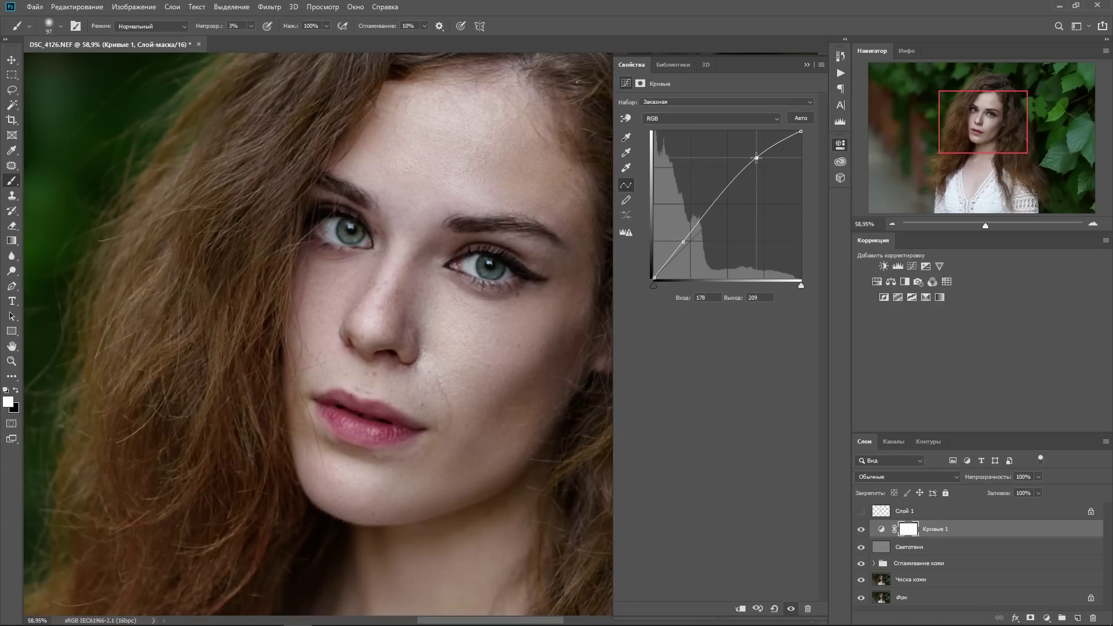
left_click(683, 241)
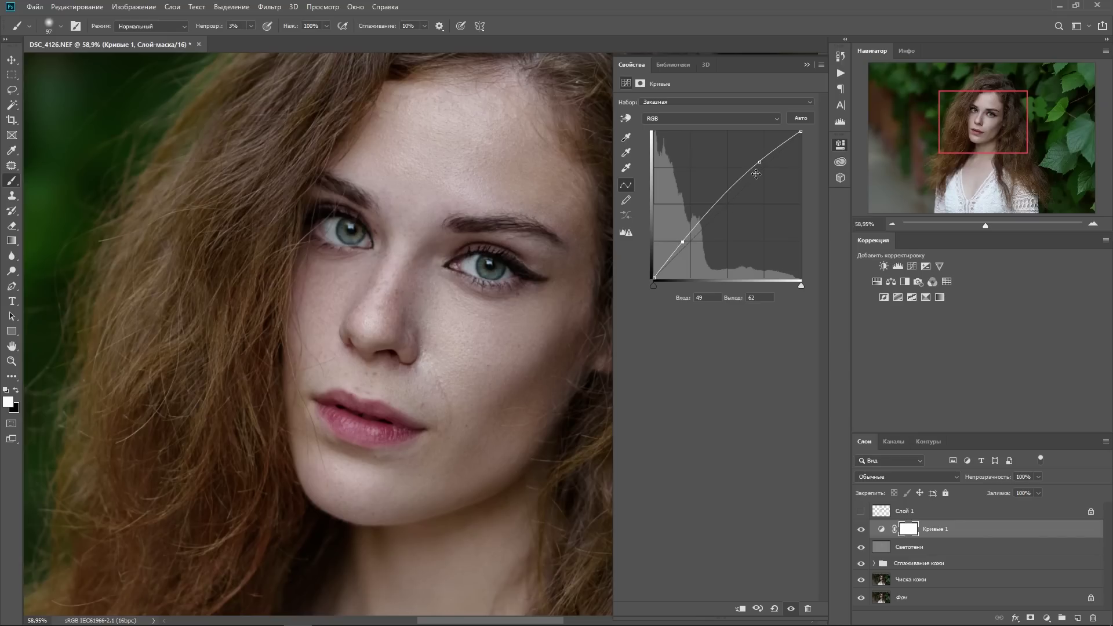
left_click(807, 65)
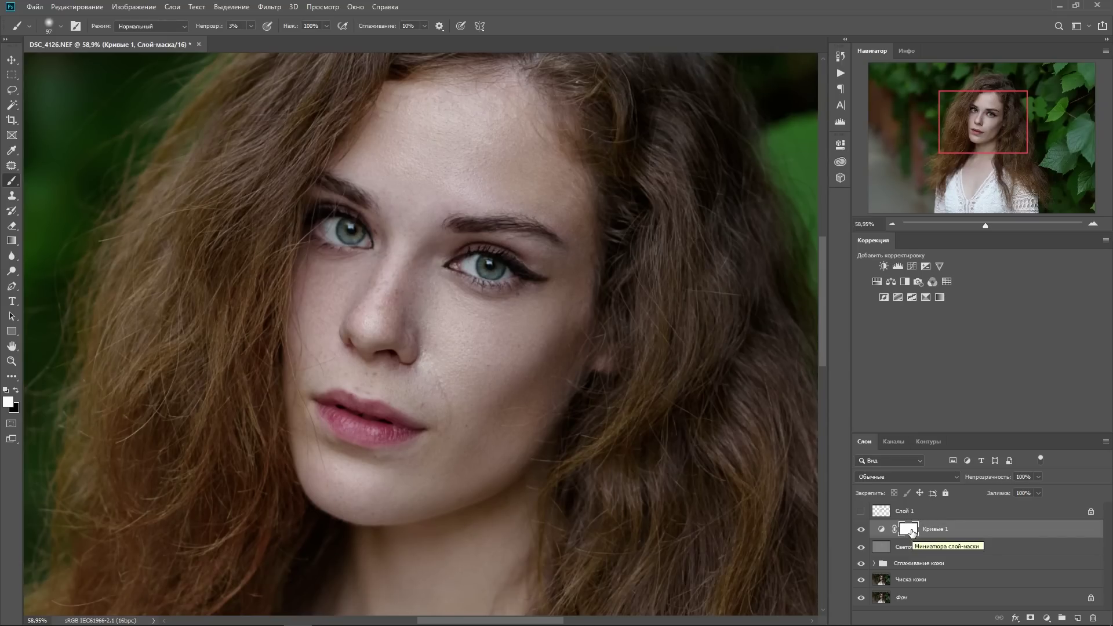
Step: Invert the Curves 1 mask to black and rename the layer Глаза
key("ctrl+i")
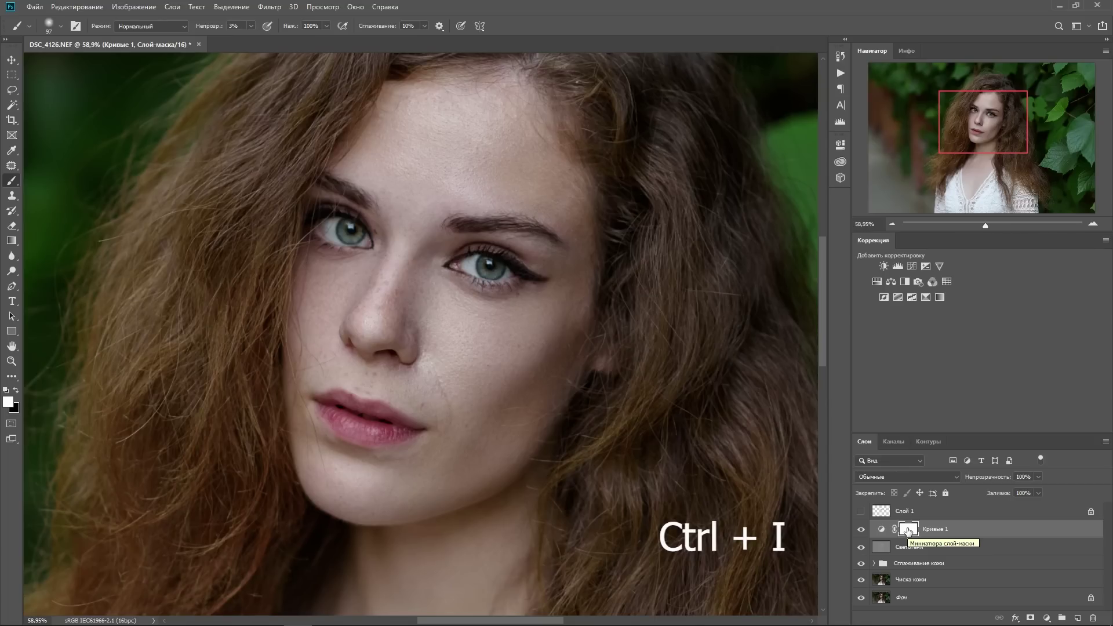
key("ctrl+i")
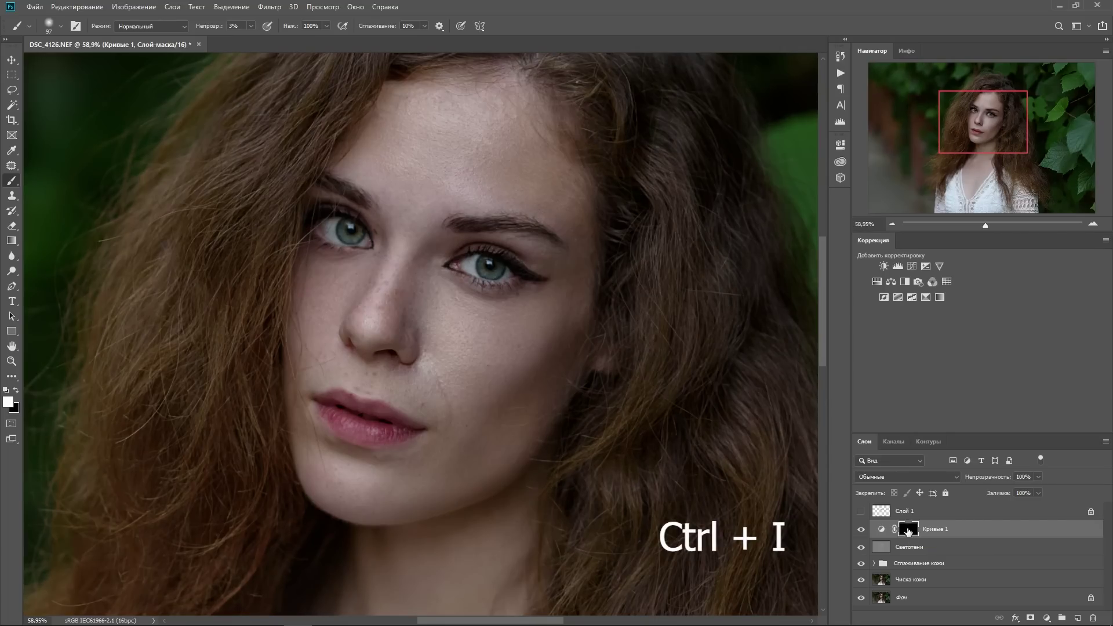
double_click(938, 530)
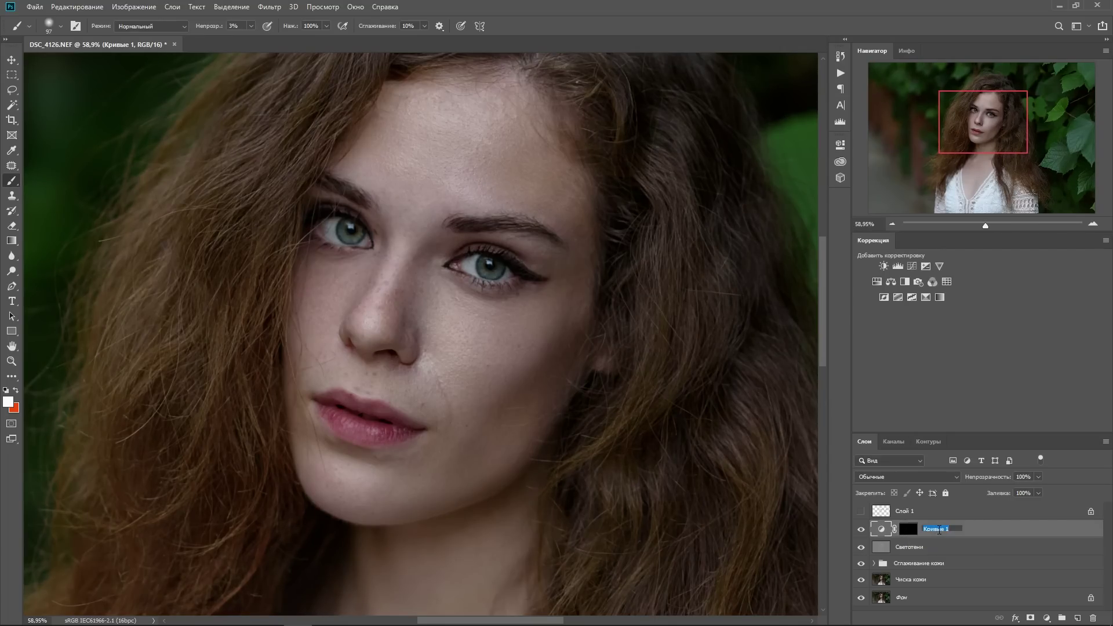
type("Глаза")
key("Return")
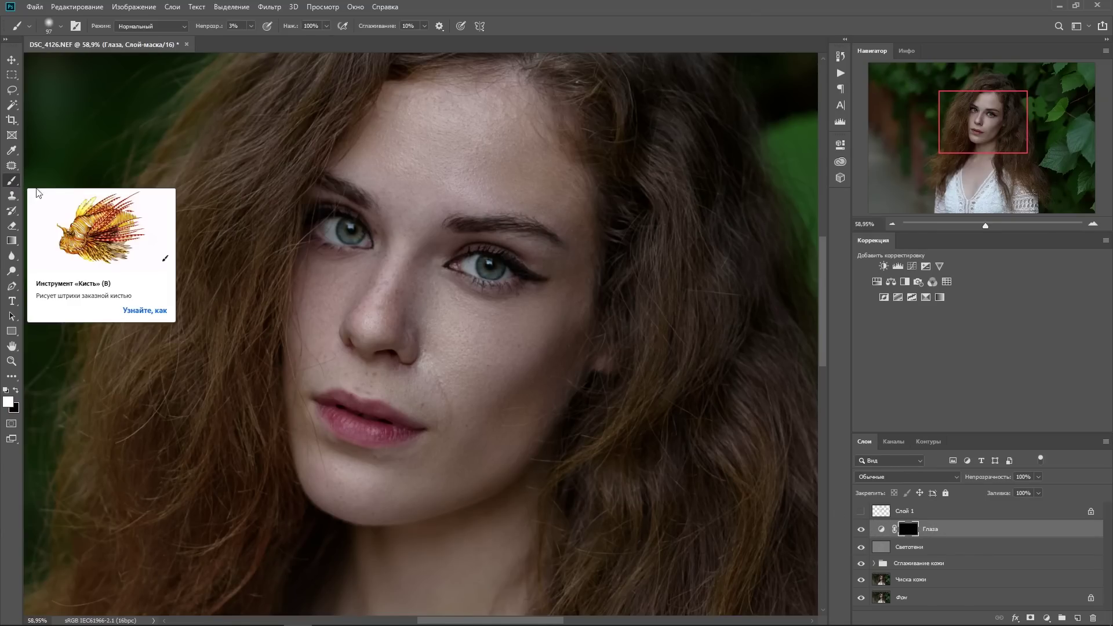
Step: Set a small soft brush at 0% hardness and 24% opacity, zoomed to 100% on the face
right_click(342, 171)
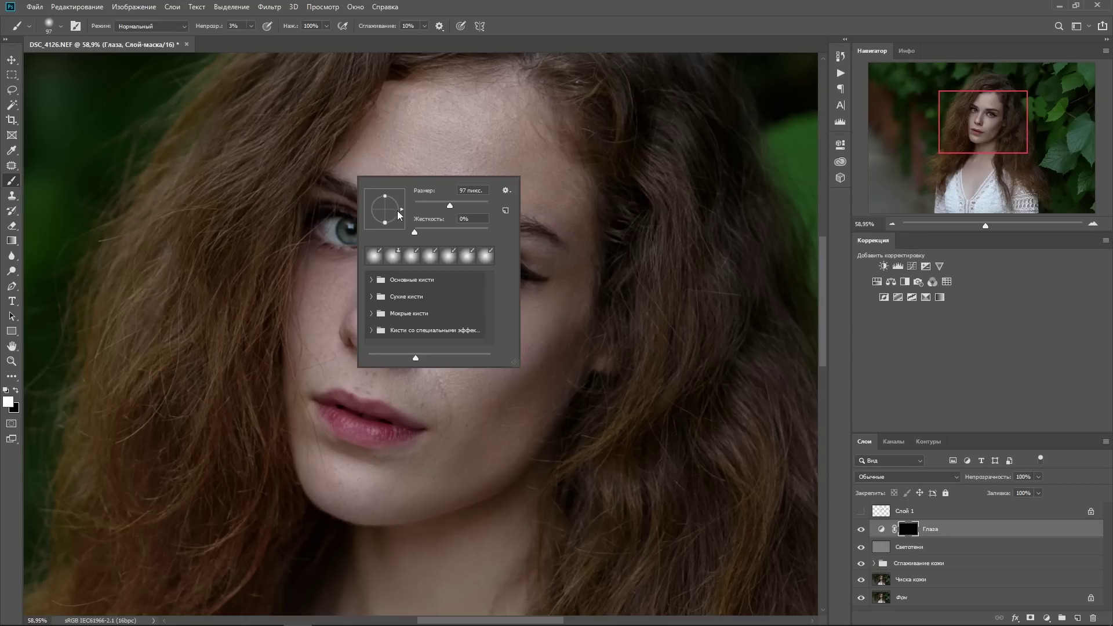
left_click(432, 205)
left_click(1092, 225)
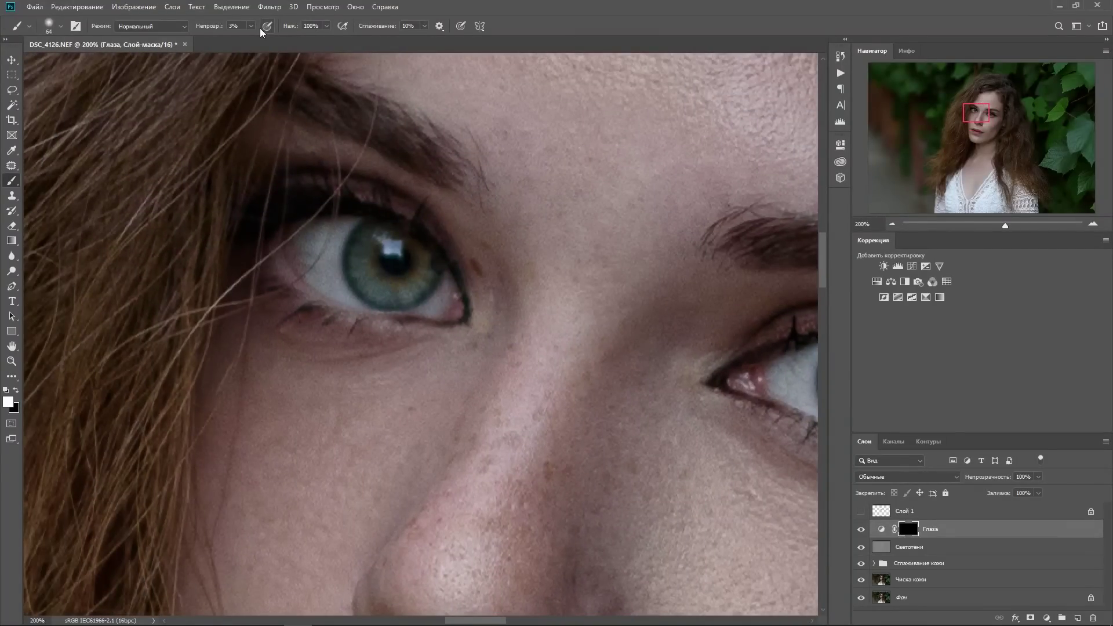
left_click(251, 26)
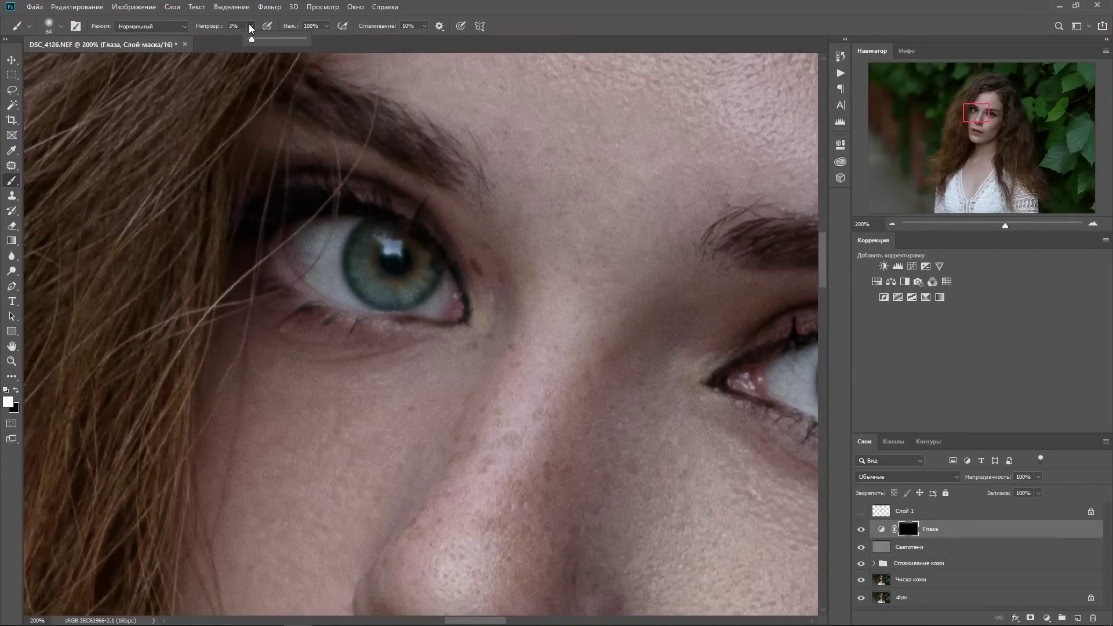
left_click_drag(251, 39, 267, 42)
Step: Shrink the brush to about 36 px, paint white over the irises on the Глаза mask, and show Channels
right_click(458, 226)
left_click_drag(499, 253, 531, 257)
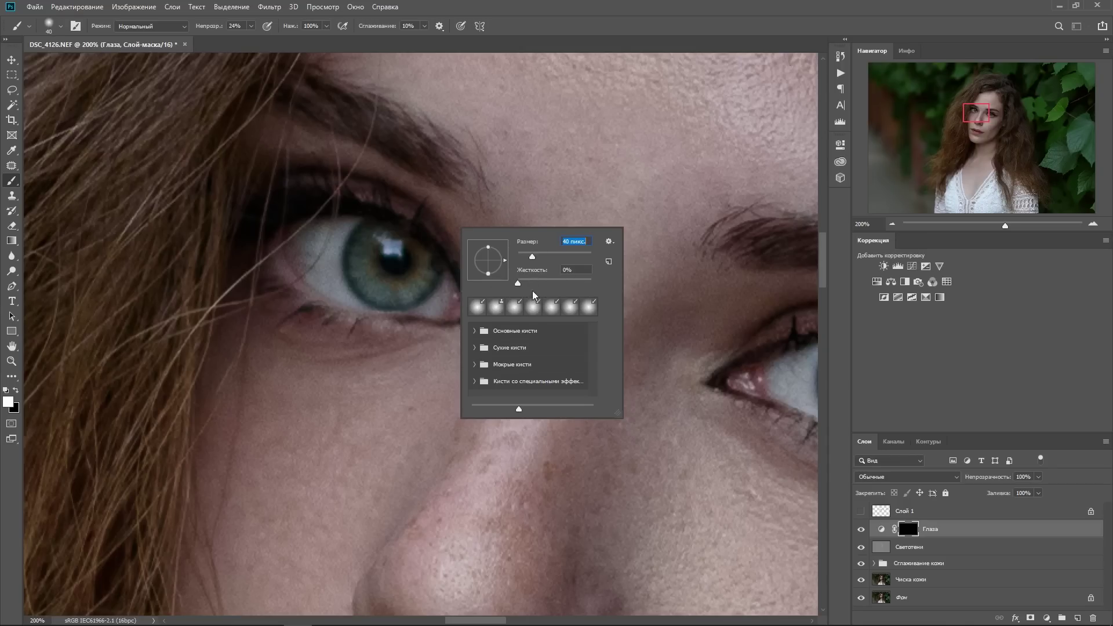
right_click(373, 231)
key("Escape")
left_click_drag(375, 239, 393, 246)
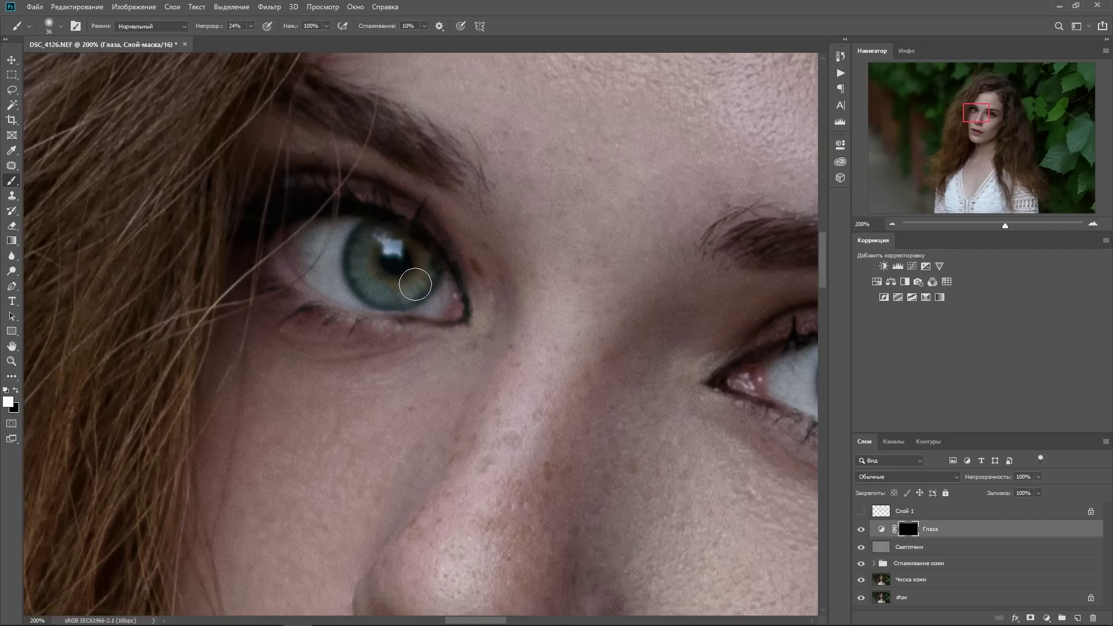
left_click_drag(1001, 156, 975, 117)
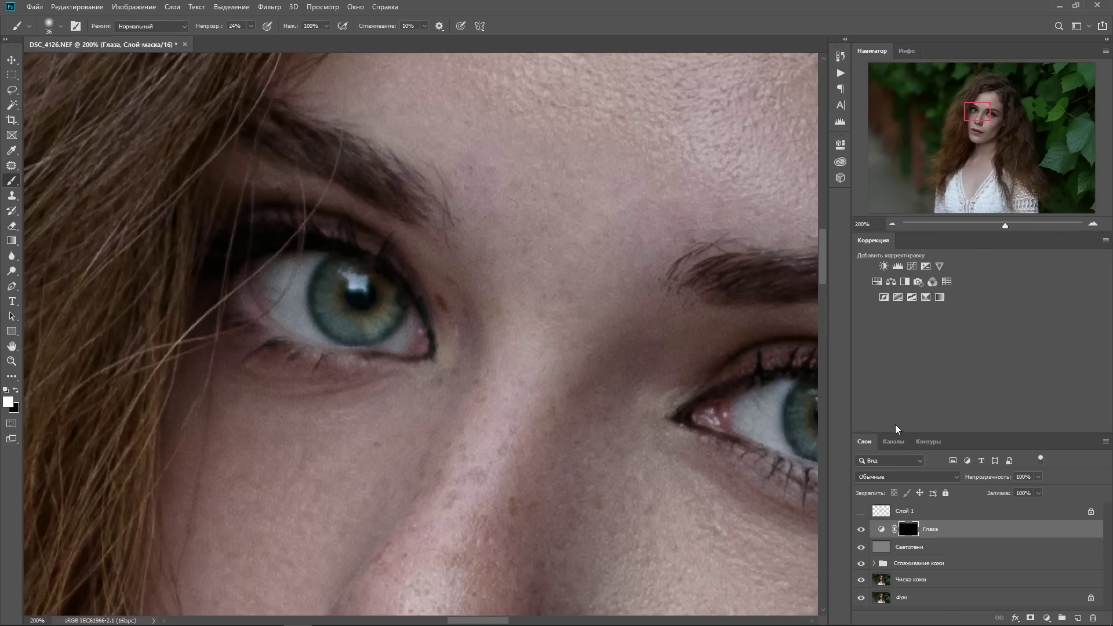
left_click(894, 441)
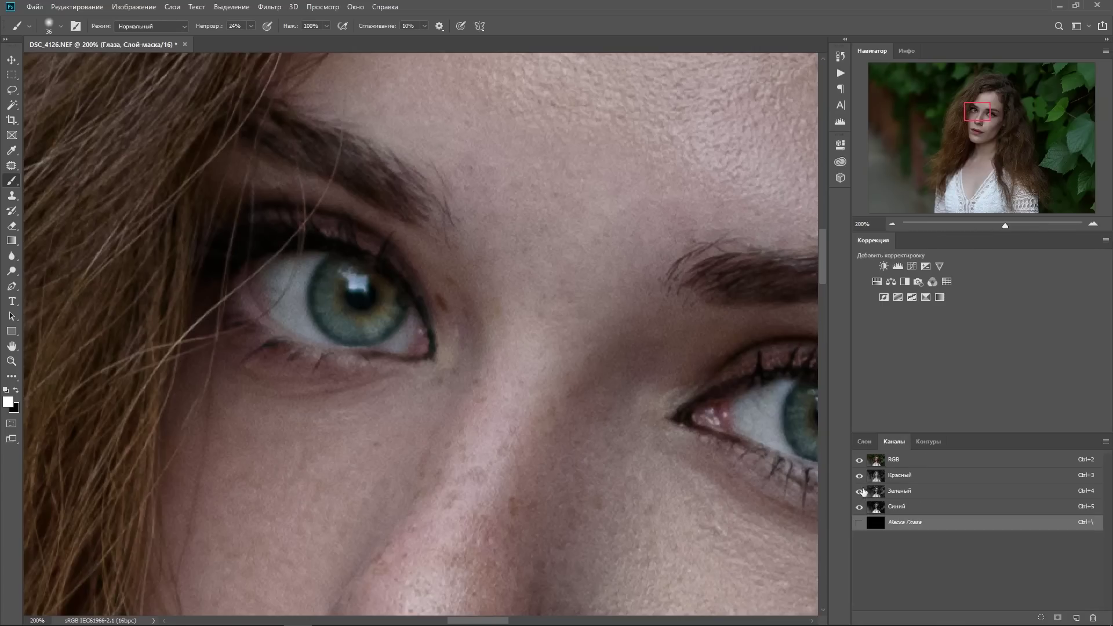
Step: View the Маска Глаза channel as an overlay, then return to the layer list
left_click(859, 523)
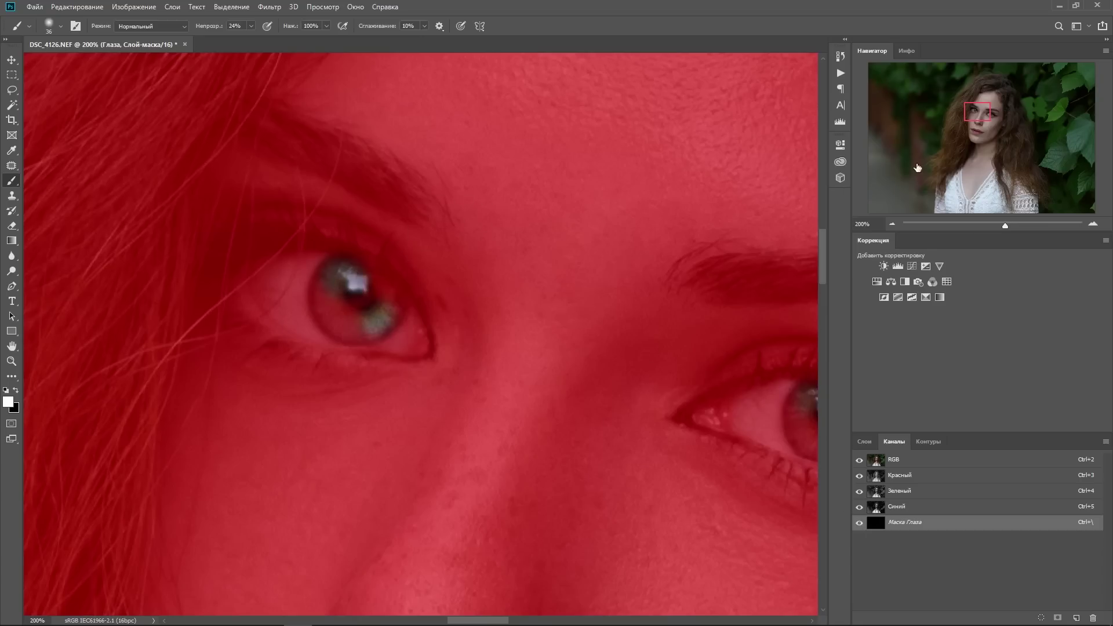
left_click(985, 118)
left_click(859, 524)
left_click(866, 442)
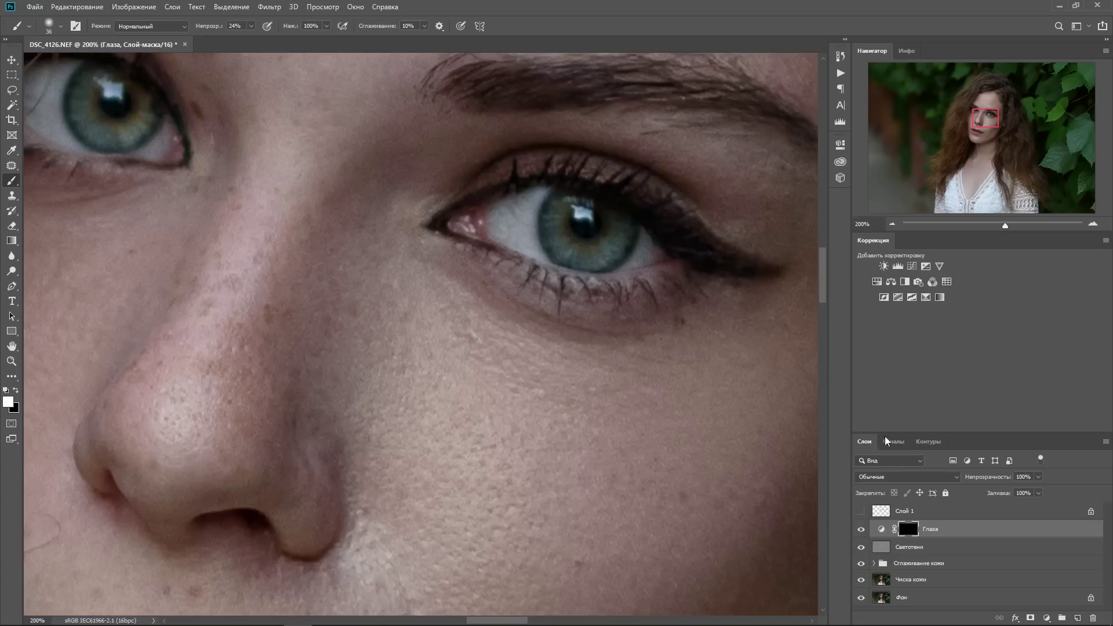
Step: Toggle the Глаза layer off and on at full-face and 50% zoom to compare the eyes
left_click(893, 224)
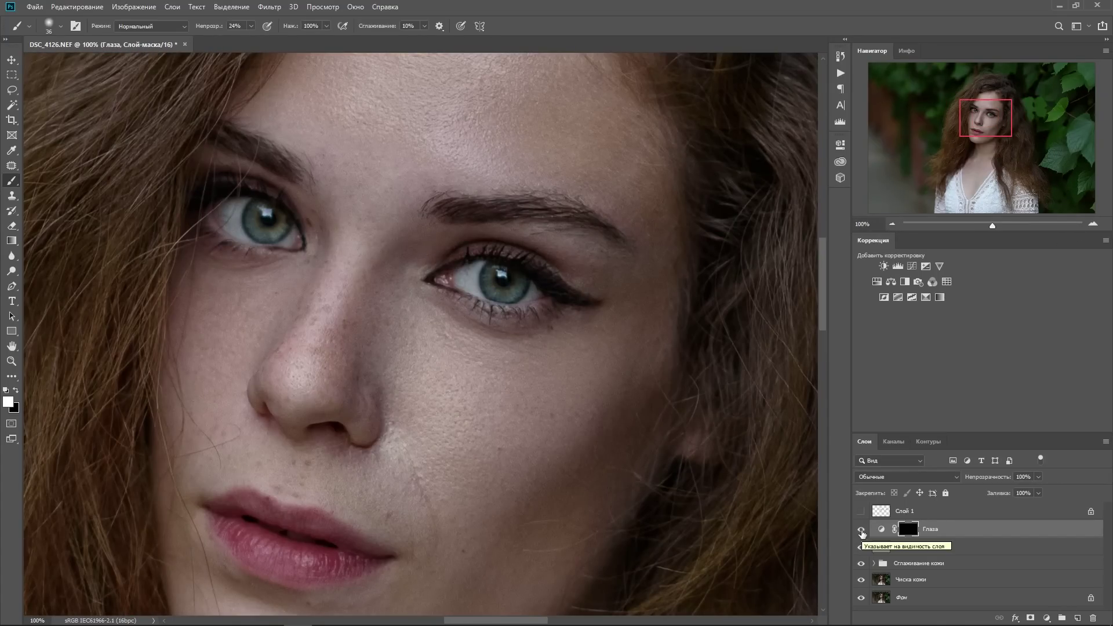
left_click(861, 529)
left_click(861, 530)
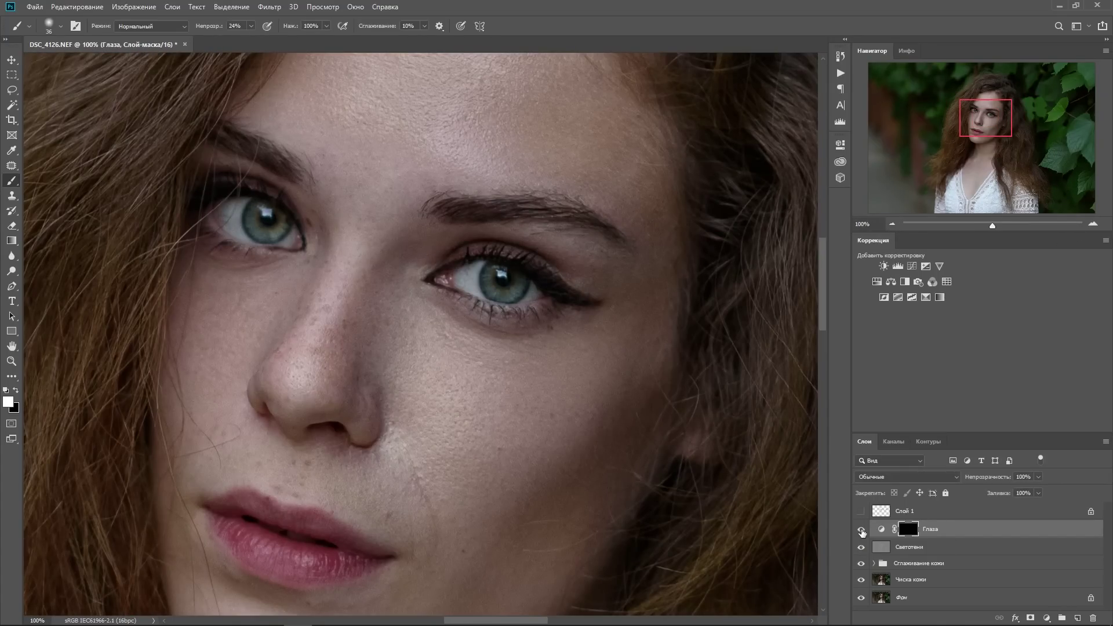
left_click(861, 530)
key("ctrl+minus")
key("ctrl+minus")
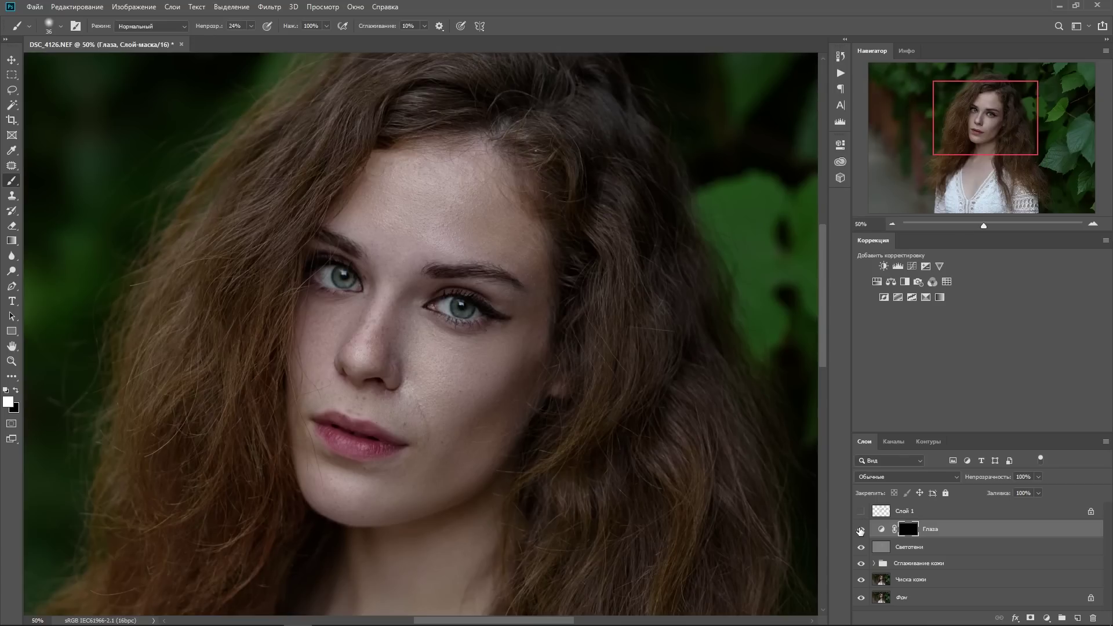
left_click(860, 529)
left_click(861, 529)
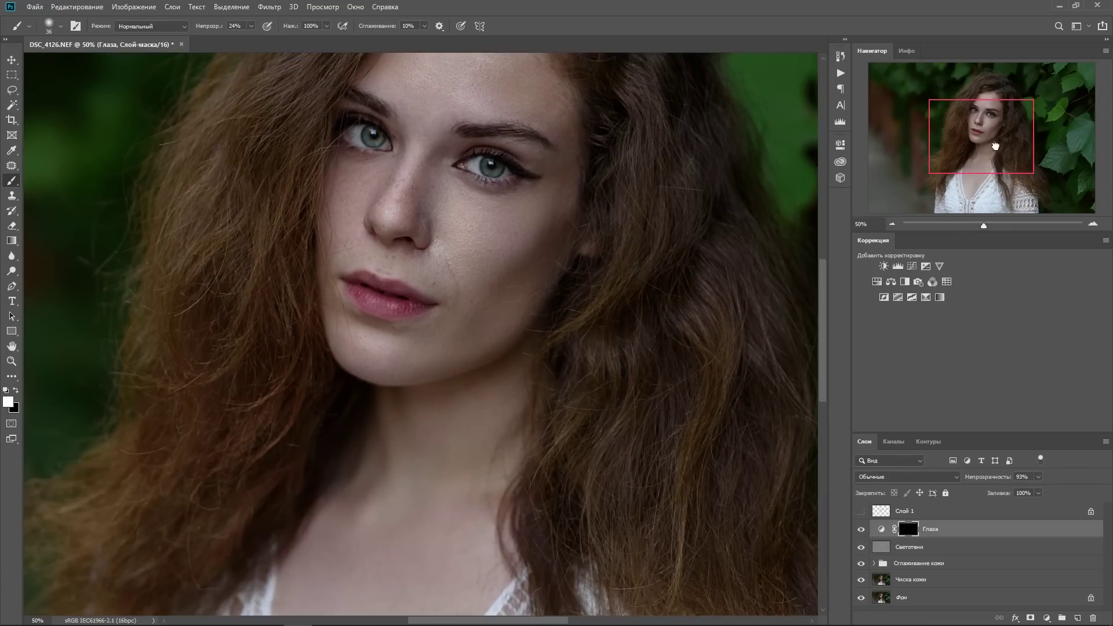
Step: Ease the Глаза curve points to about 40→52 and 184→200, then fit the whole photo on screen
left_click_drag(986, 119, 981, 122)
double_click(881, 529)
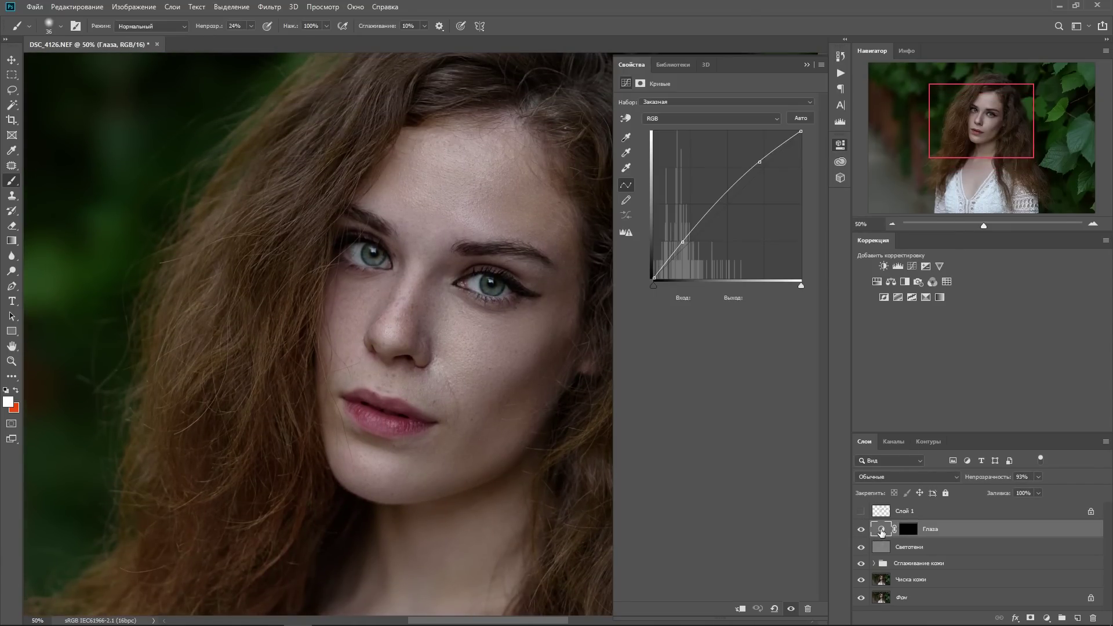
left_click(678, 239)
left_click_drag(677, 239, 676, 248)
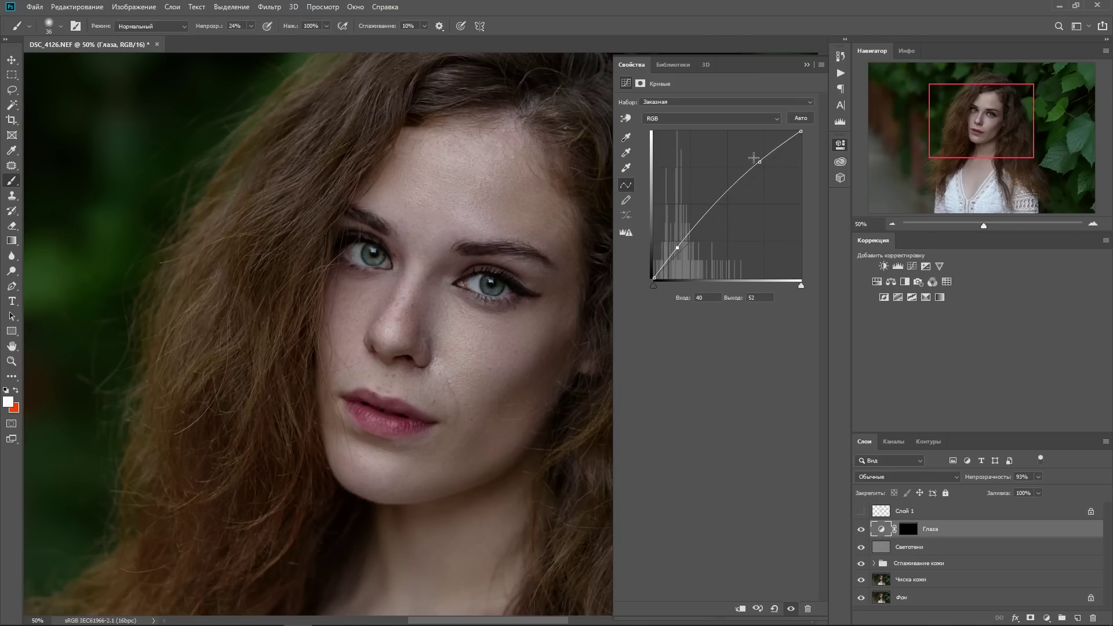
left_click_drag(759, 161, 760, 161)
left_click(806, 64)
key("ctrl+0")
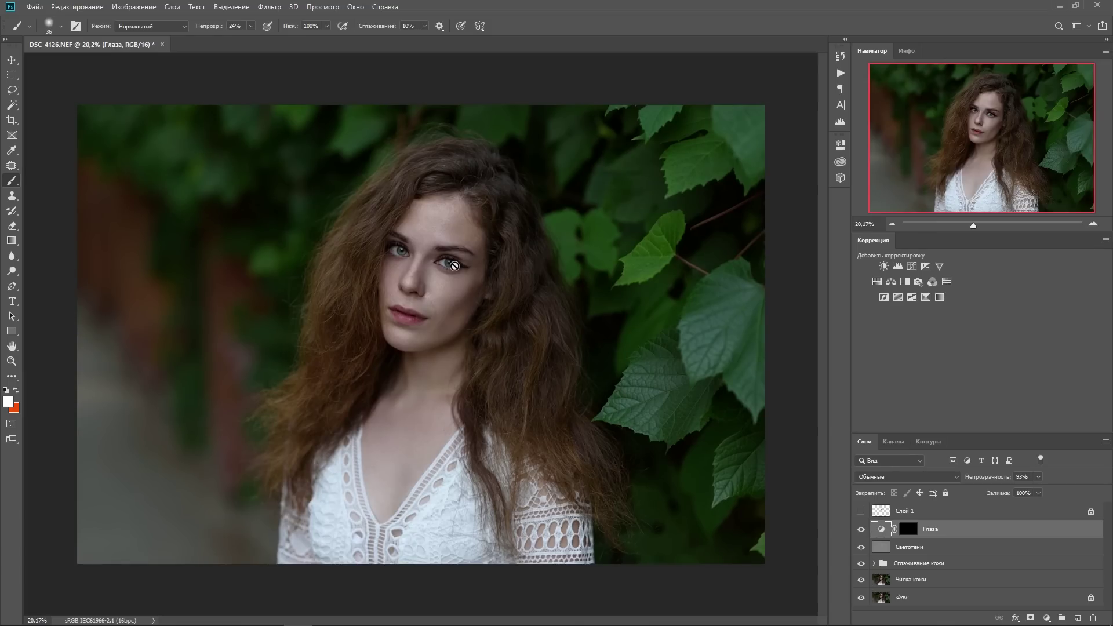
scroll(453, 237, "up", 1)
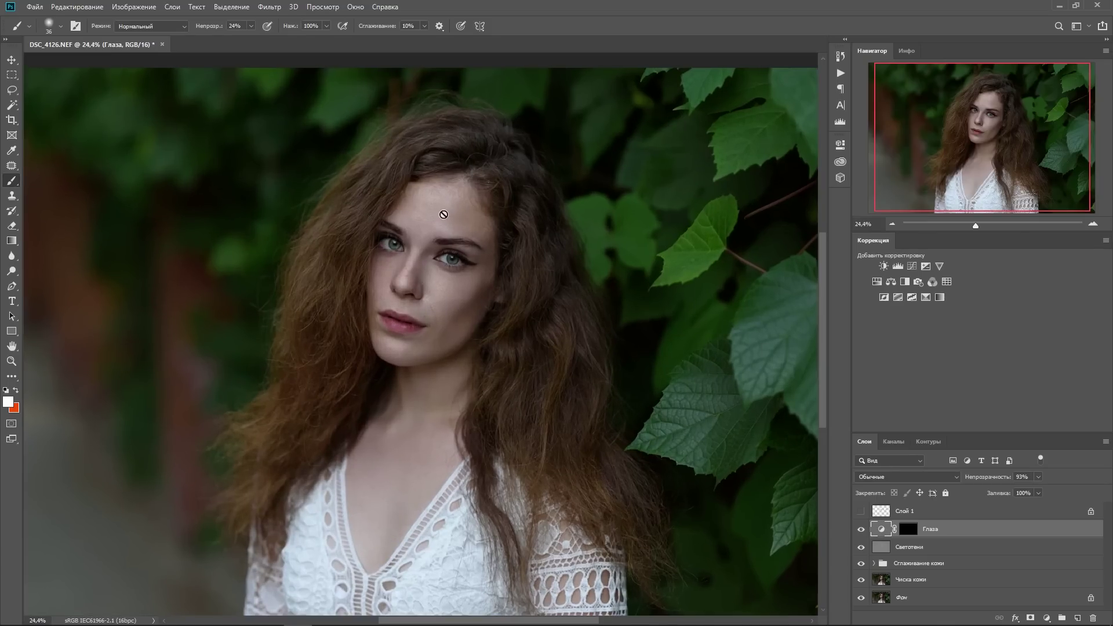
scroll(521, 252, "down", 1)
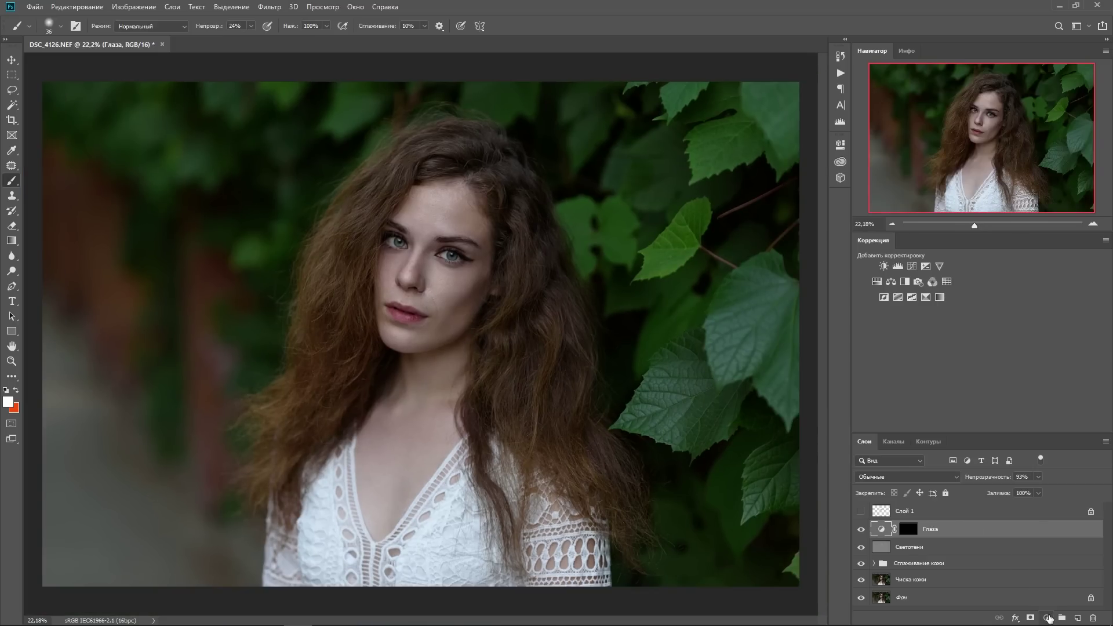
Step: Add a Selective Color layer setting Greens to Cyan +2, Magenta +1, Yellow +18
left_click(1047, 618)
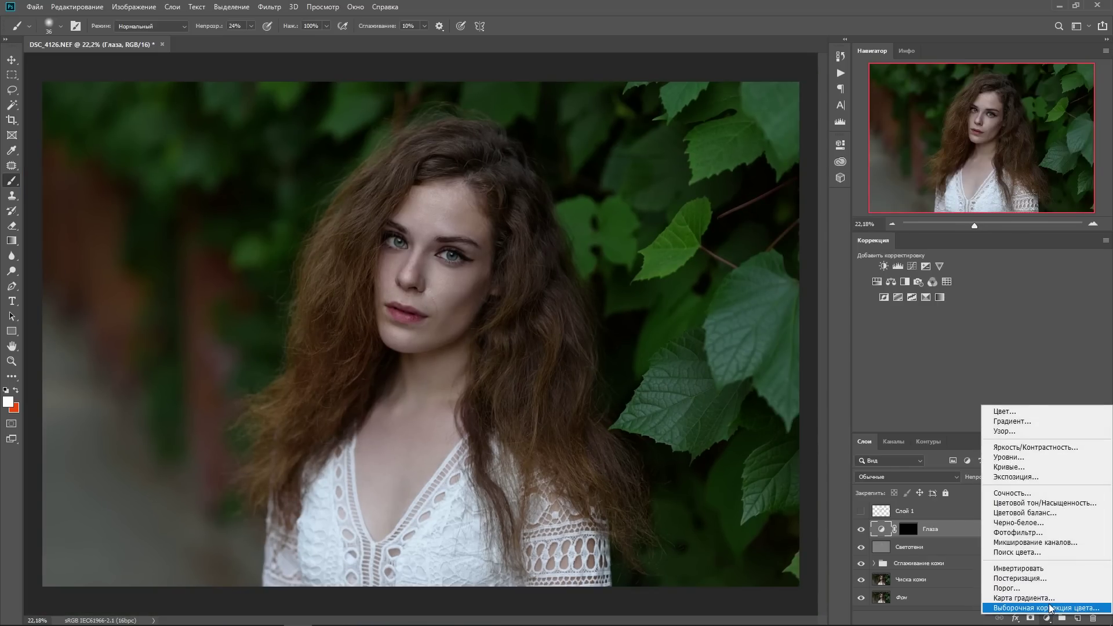
left_click(1043, 608)
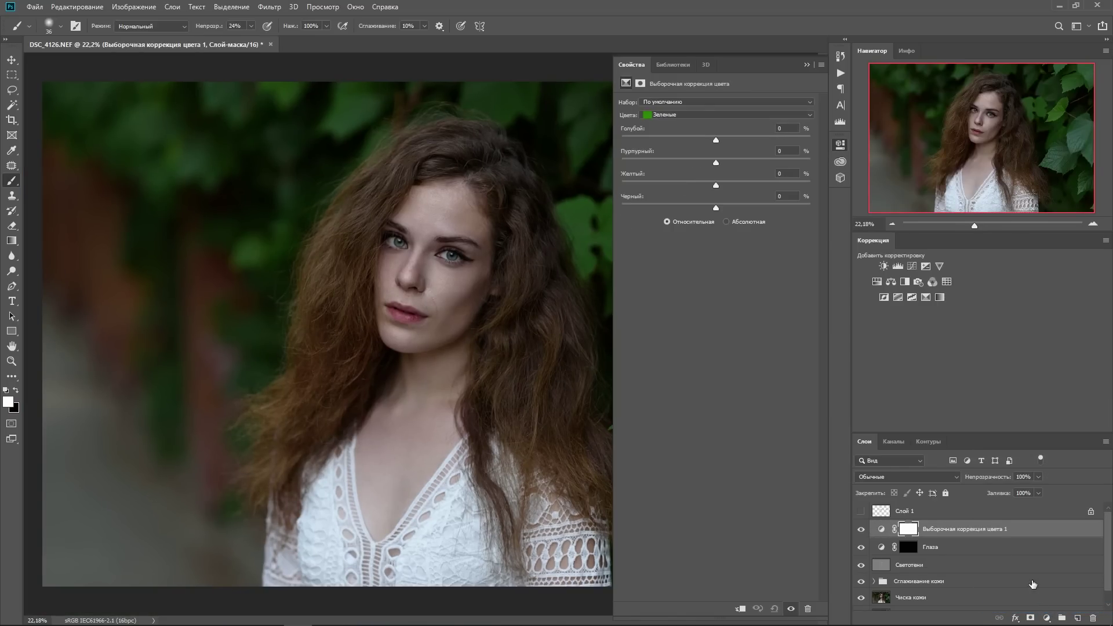
left_click(692, 116)
left_click(683, 143)
mouse_move(714, 137)
left_mouse_down()
mouse_move(697, 137)
mouse_move(717, 140)
left_mouse_up()
left_click_drag(715, 163, 733, 186)
left_click(892, 224)
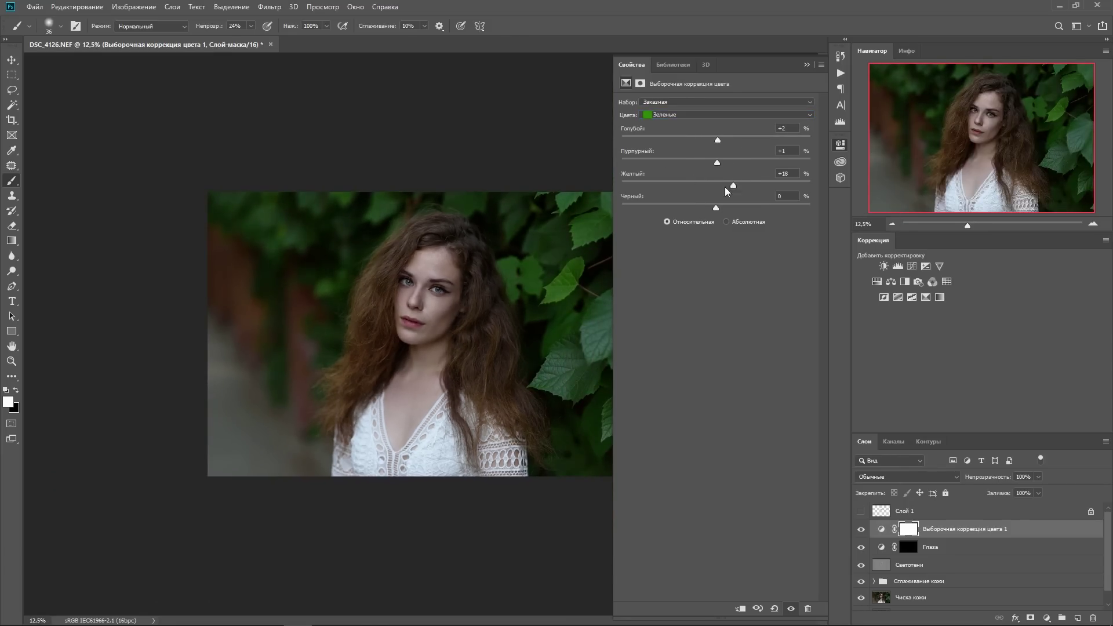
left_click(840, 144)
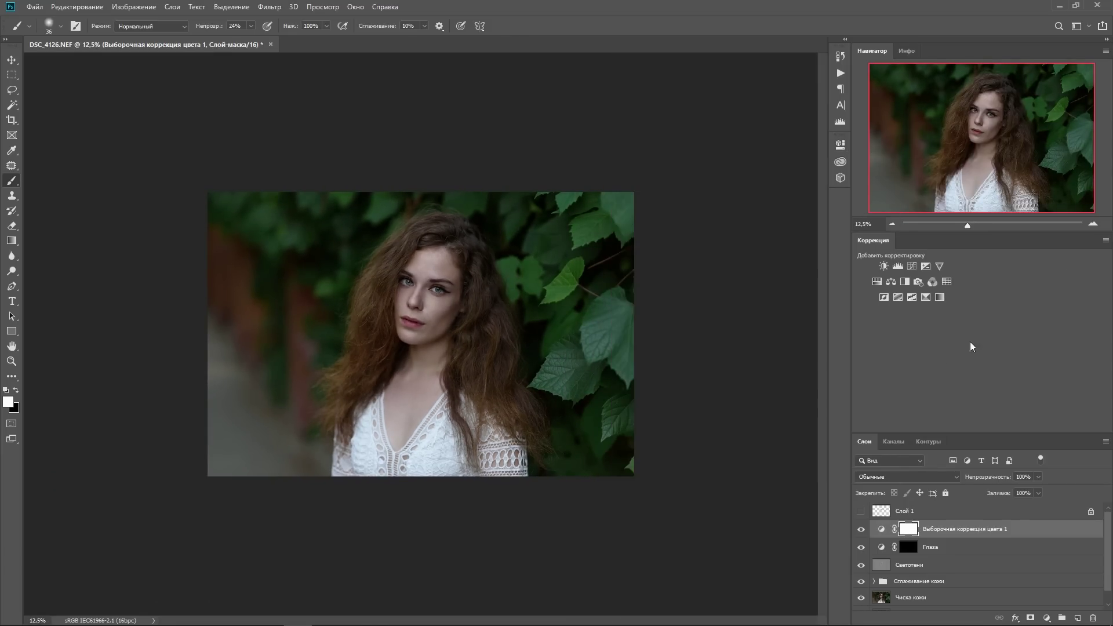
Step: Zoom in, toggle the Selective Color layer to compare, and select its mask
key("ctrl+equal")
left_click(861, 528)
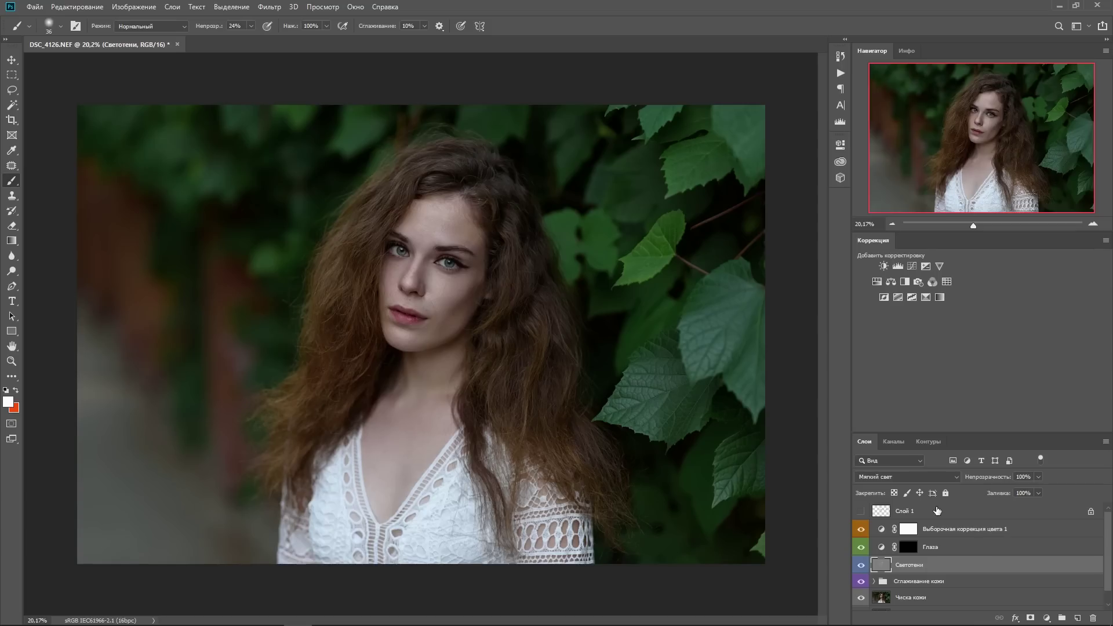
left_click(989, 531)
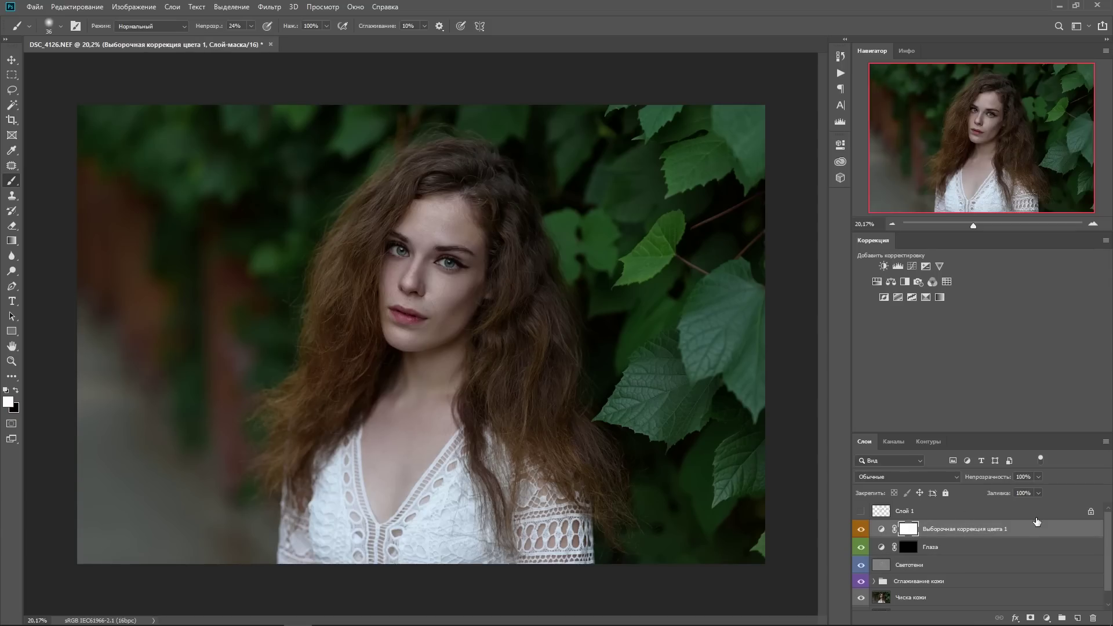
Step: Add the Свет Levels layer with highlight input at 242 and toggle it to compare
left_click(1046, 618)
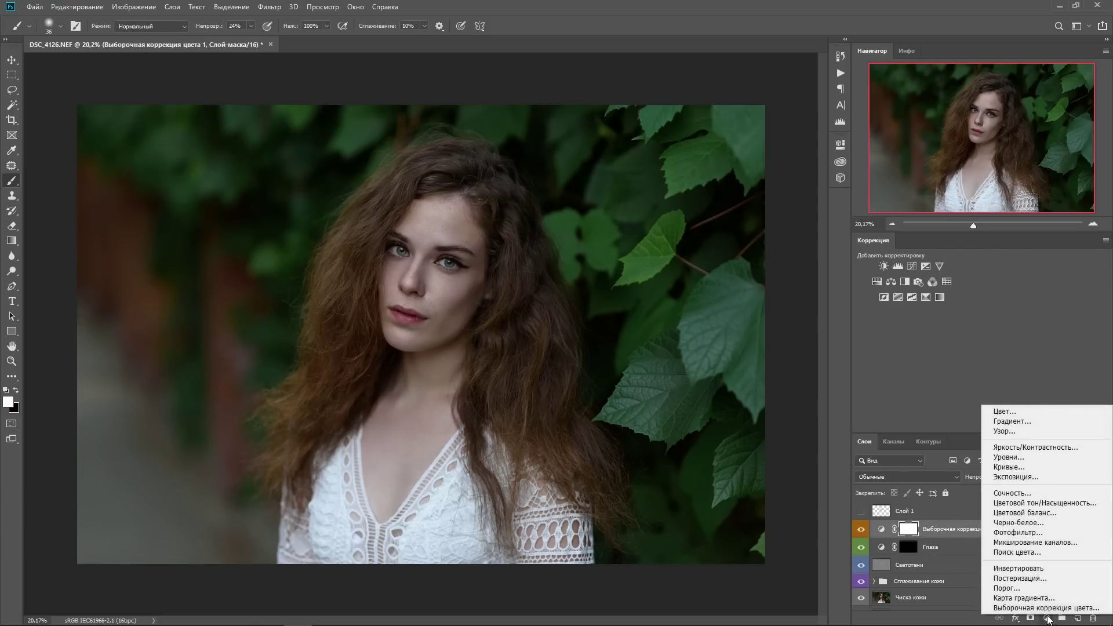
left_click(1017, 457)
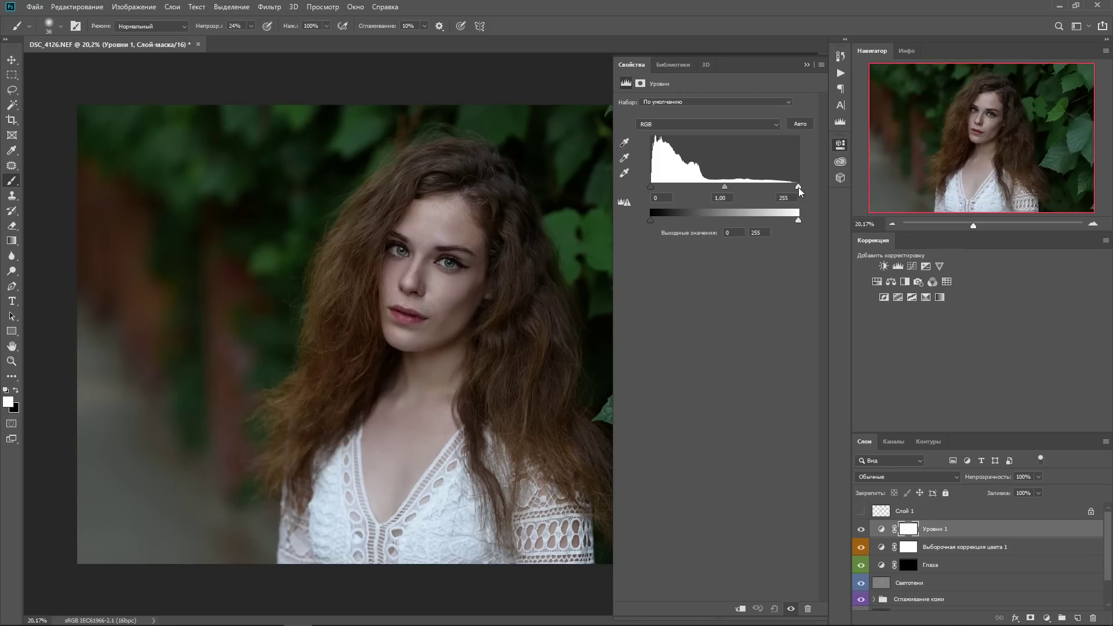
left_click_drag(798, 187, 798, 187)
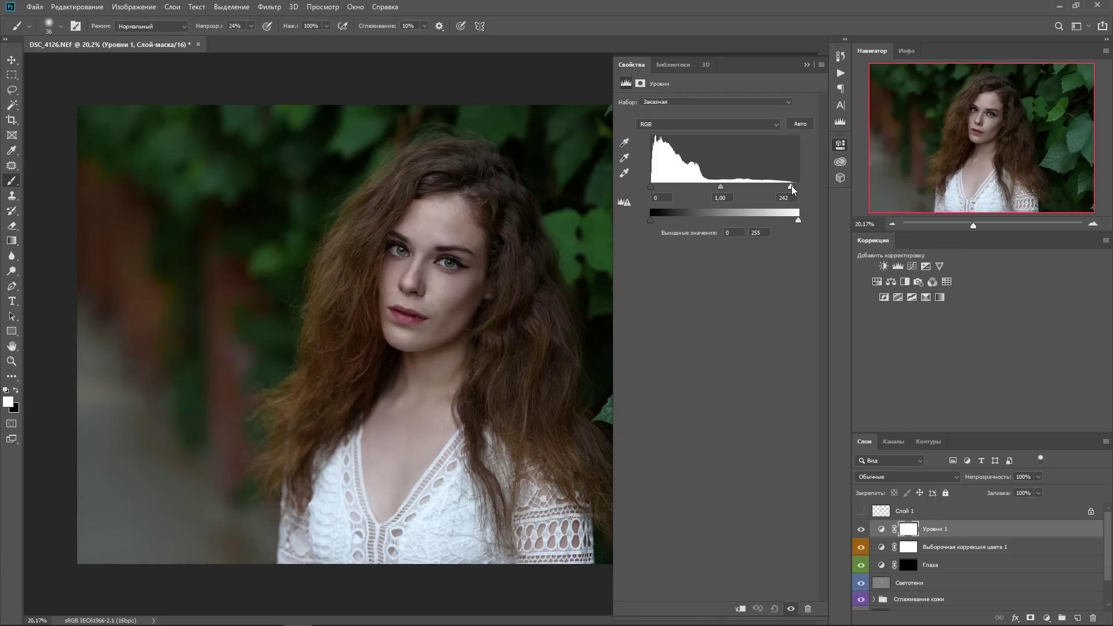
left_click_drag(791, 186, 791, 185)
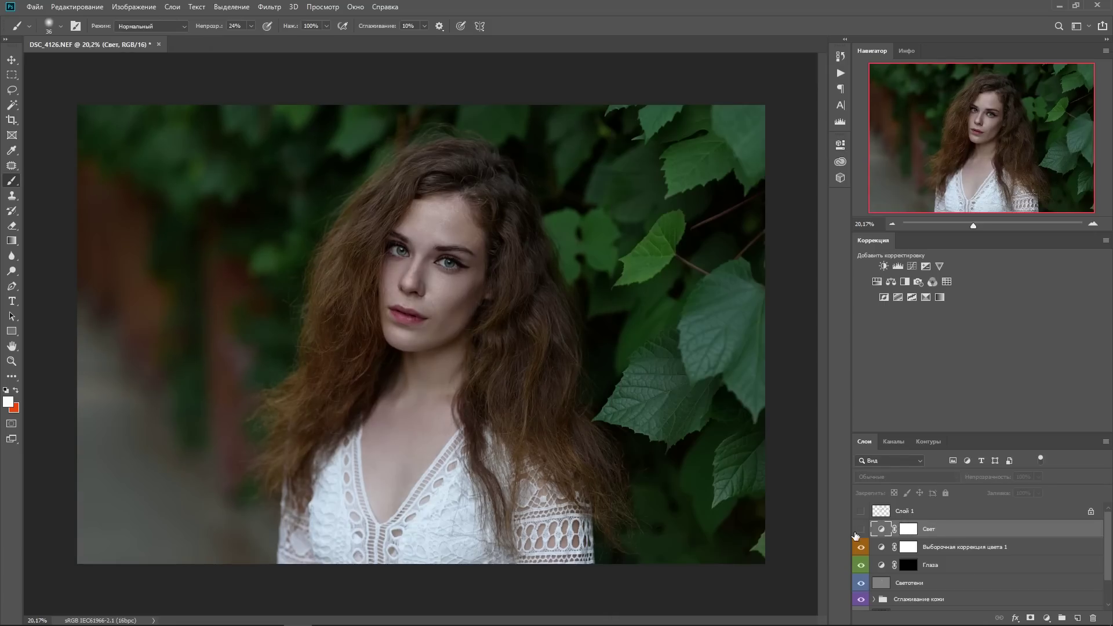
left_click(861, 529)
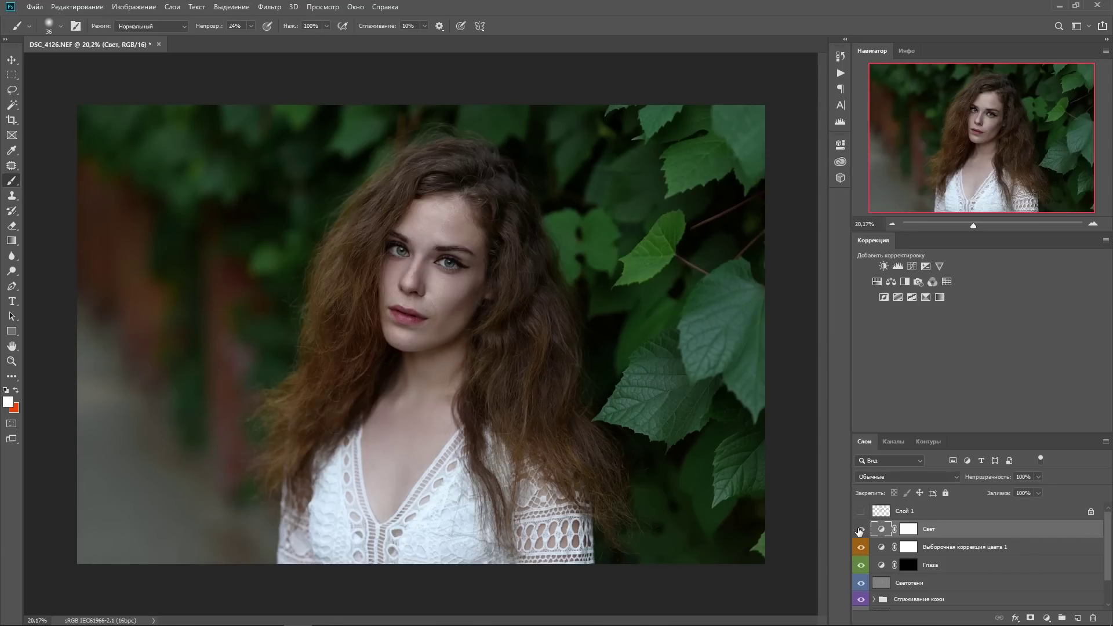
left_click(892, 223)
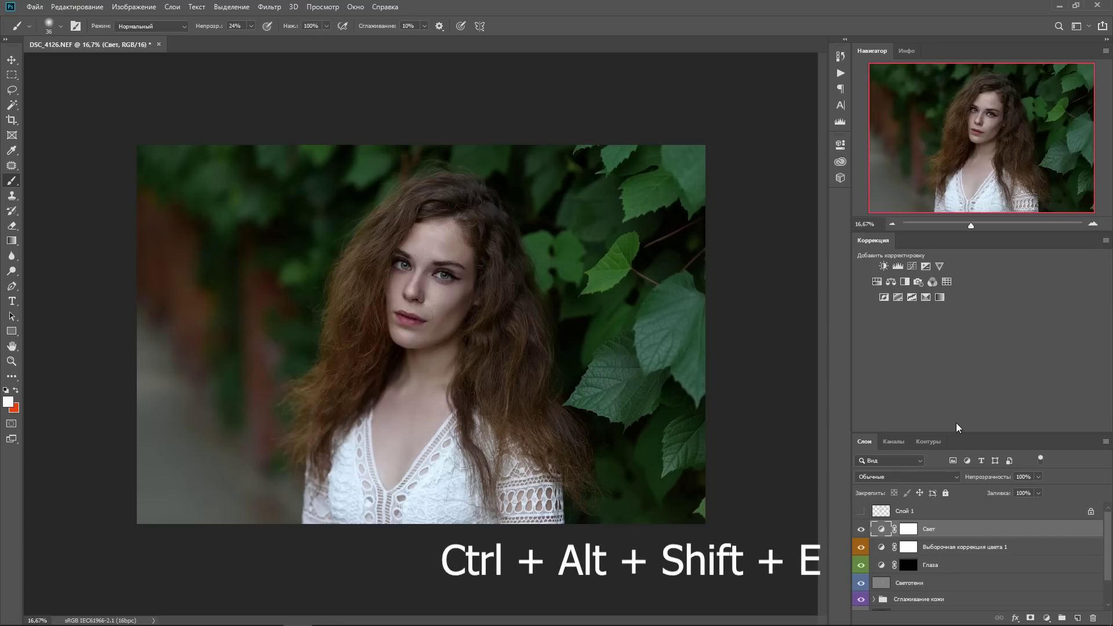
Step: Stamp all visible layers into Слой 2 with Color Burn blending at 3% fill
key("ctrl+alt+shift+e")
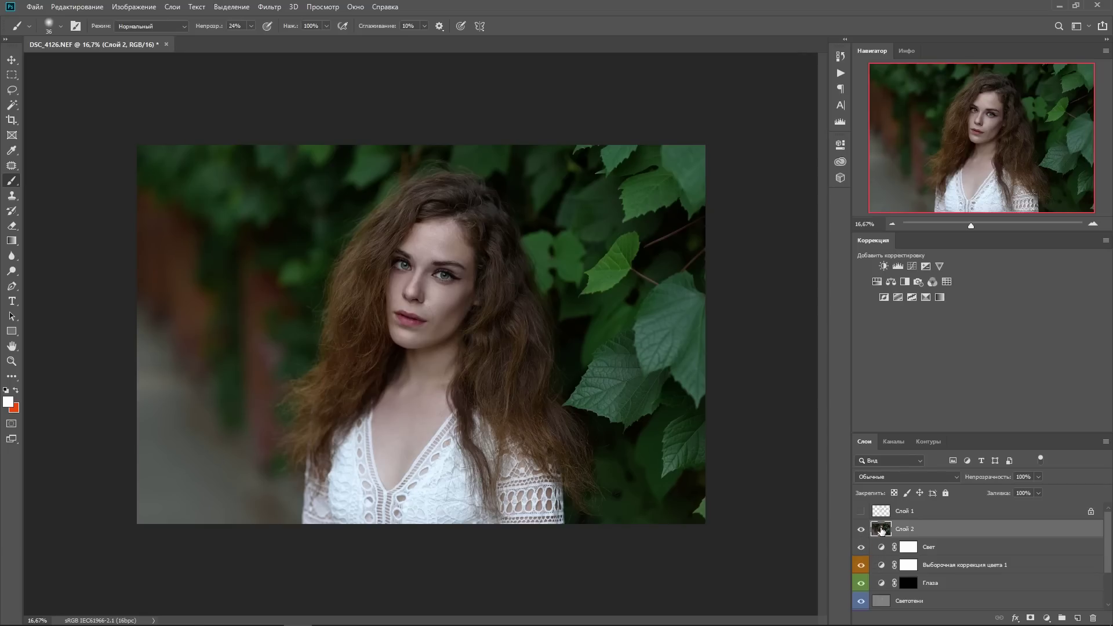
left_click(904, 477)
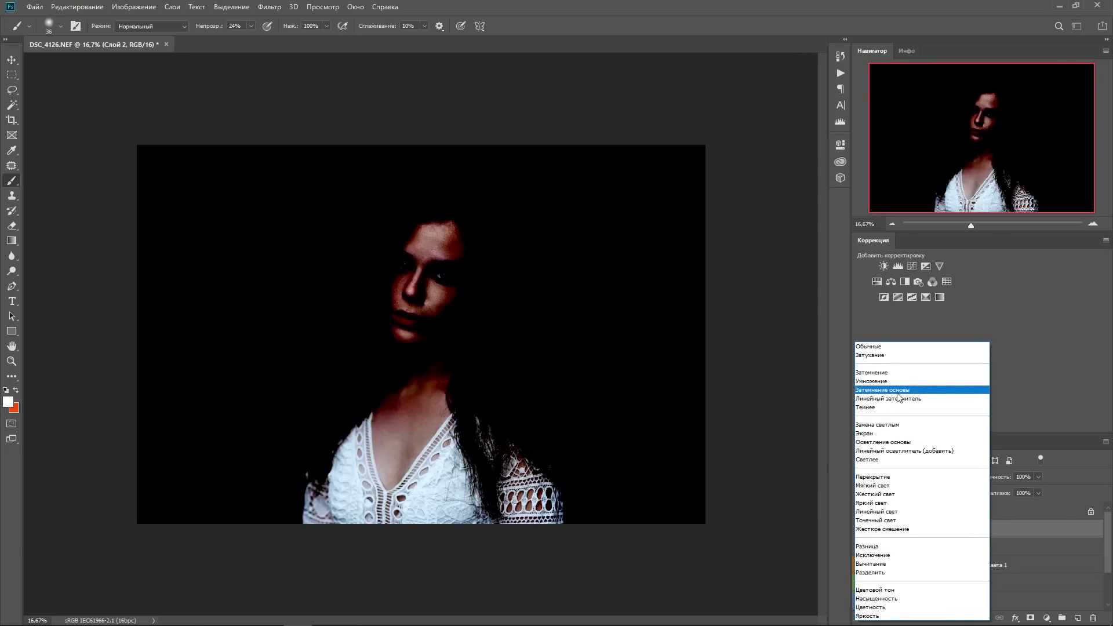
left_click(893, 390)
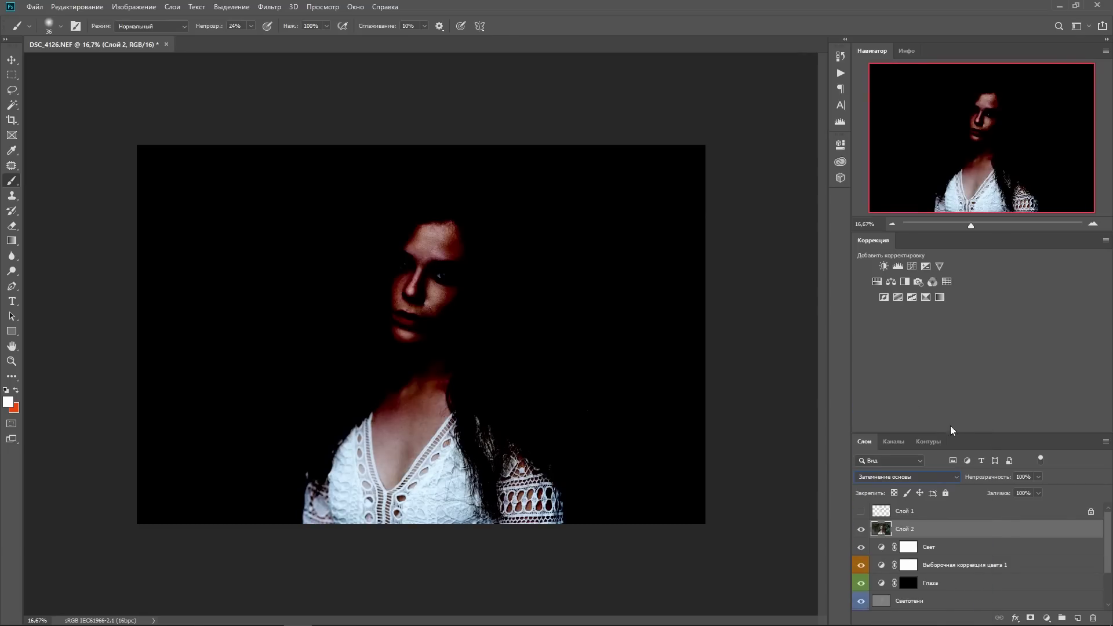
left_click(1037, 492)
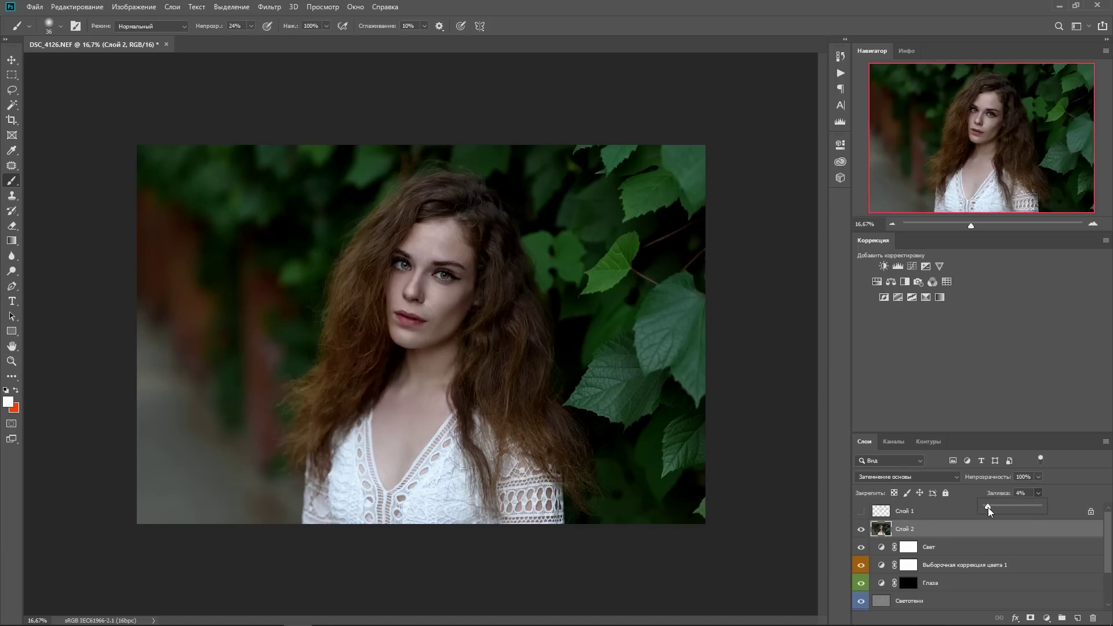
left_click_drag(987, 507, 987, 506)
Step: Duplicate Слой 2 as a Color Dodge copy and select both stamped layers
right_click(961, 532)
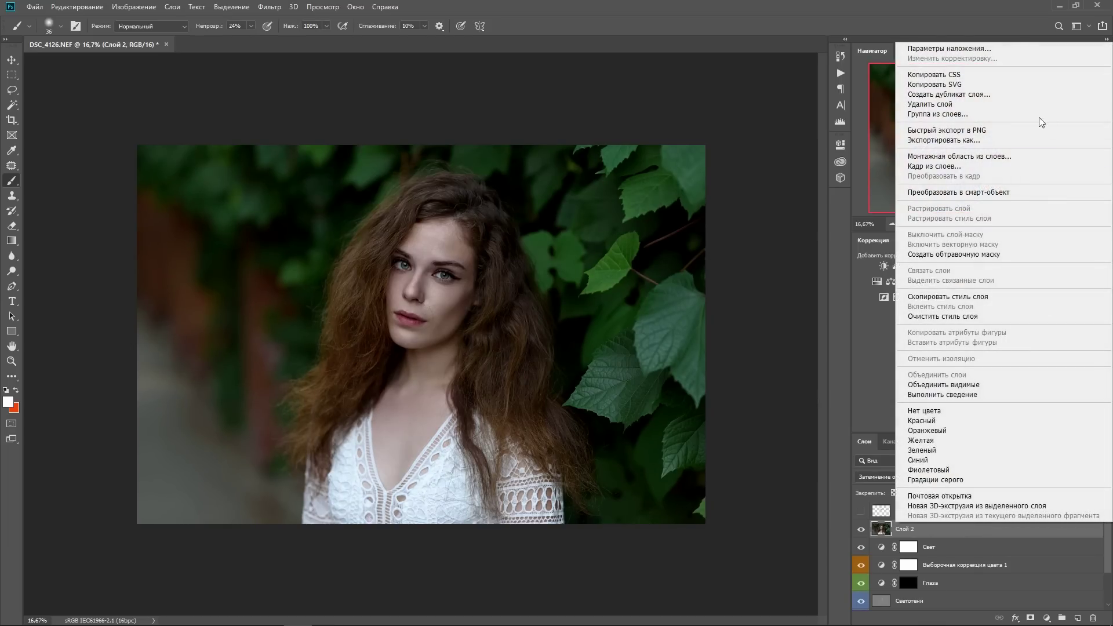
left_click(1000, 93)
left_click(464, 153)
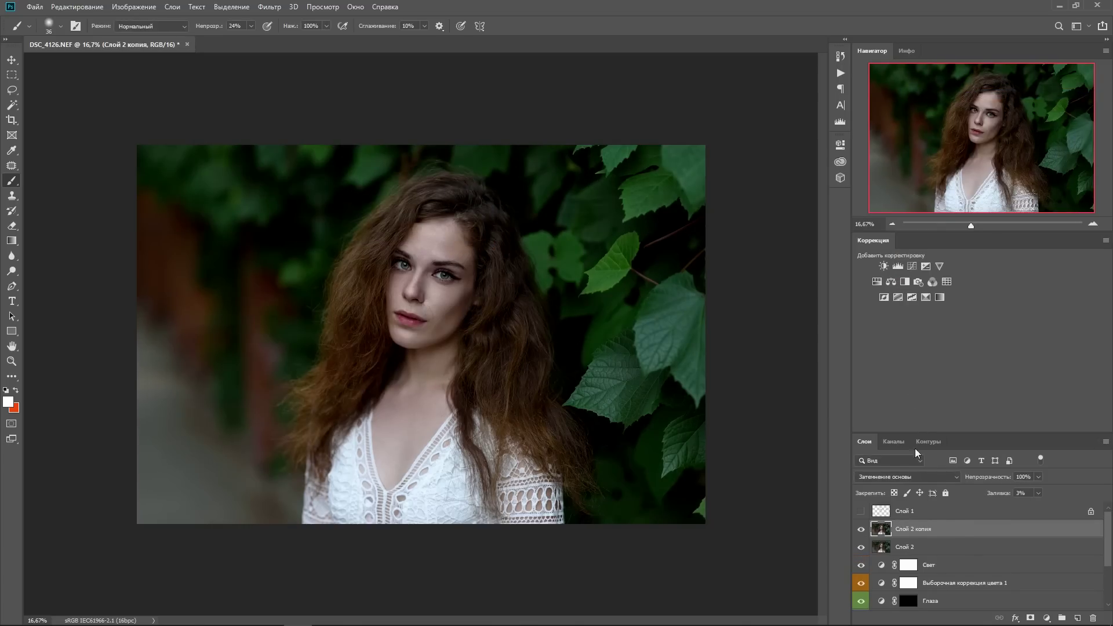
left_click(911, 474)
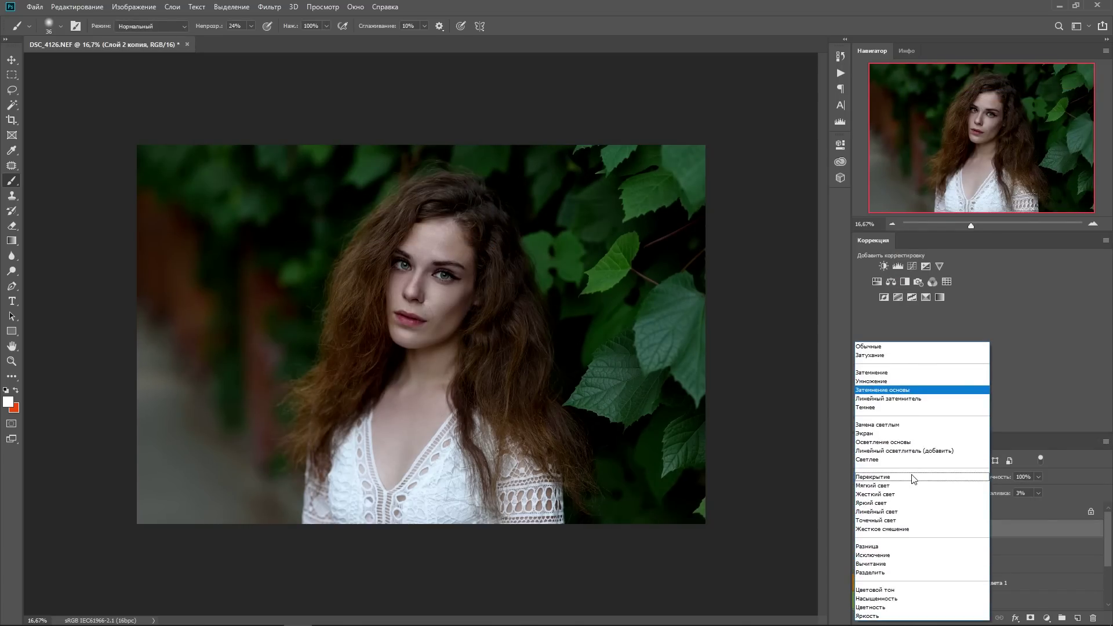
left_click(897, 442)
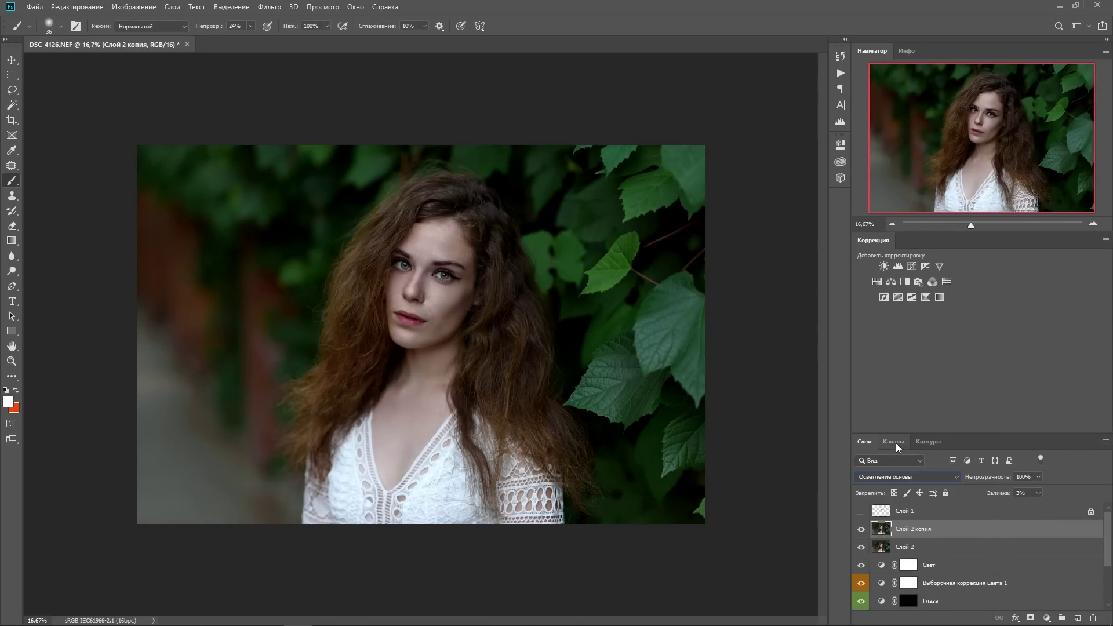
left_click(995, 546, "shift")
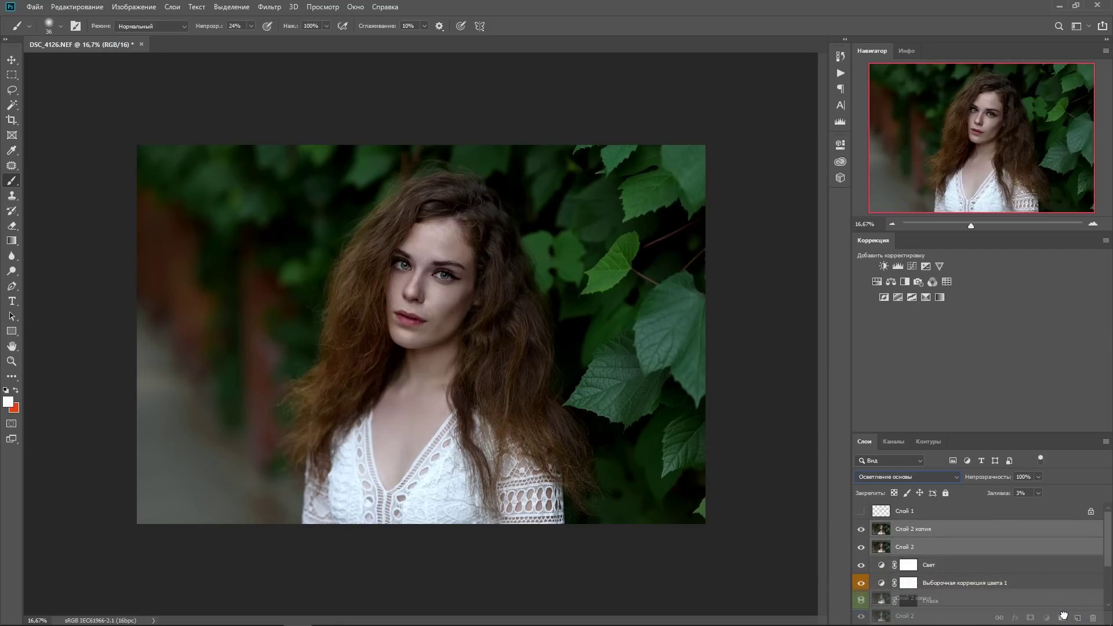
Step: Group the stamped layers as Цвет и контраст at 57% opacity, then group all retouching layers
left_click_drag(996, 547, 1062, 618)
double_click(919, 529)
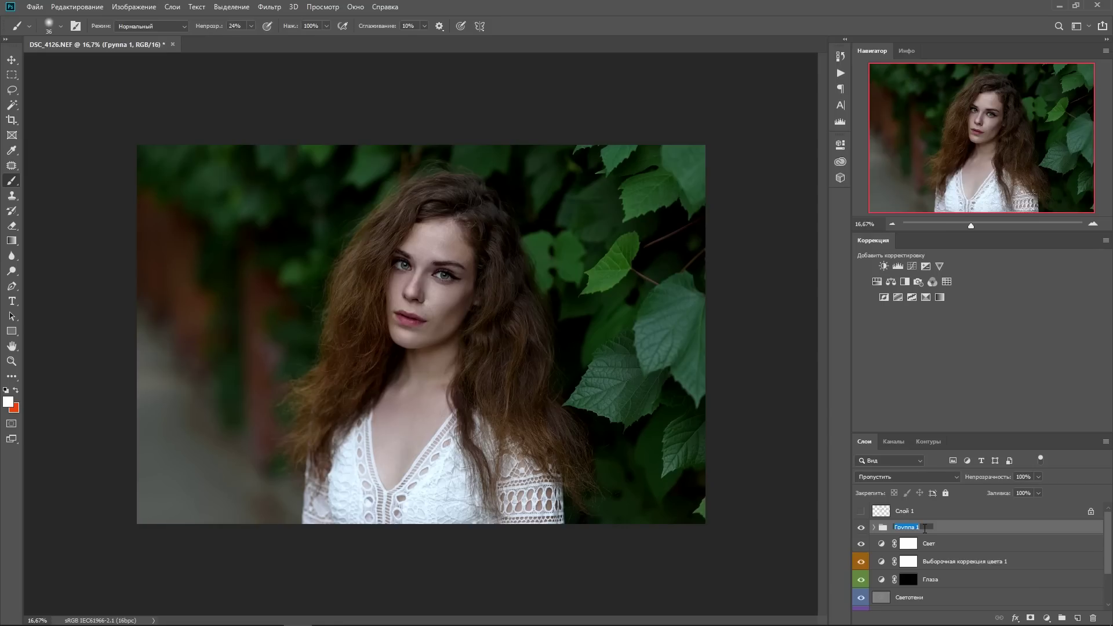
type("Ш")
type("т и контра")
type("ст")
key("Return")
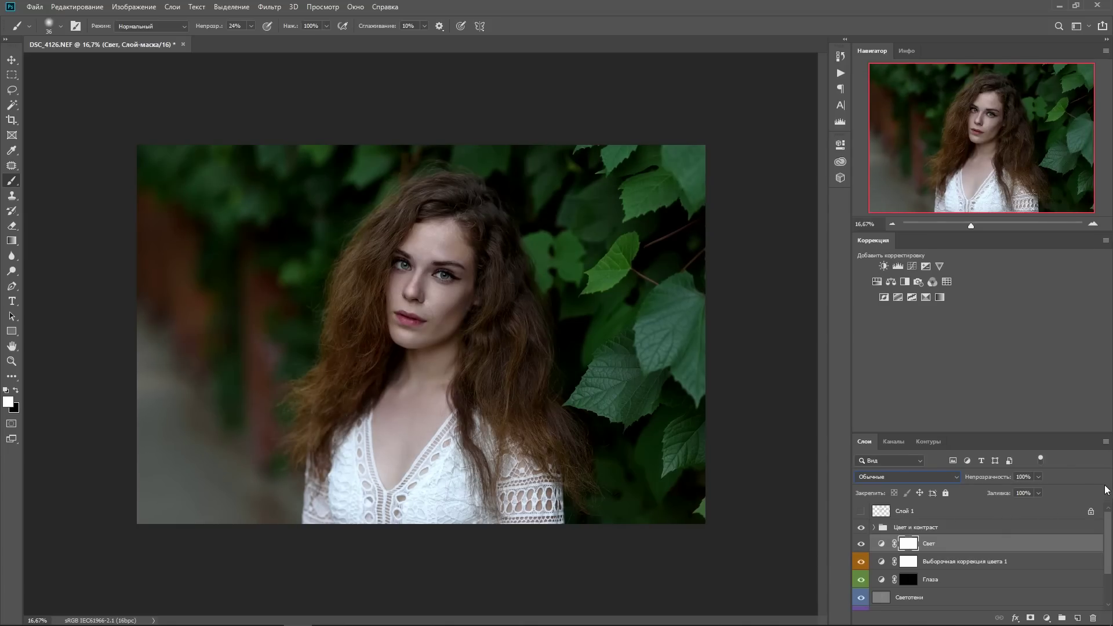
left_click(985, 528)
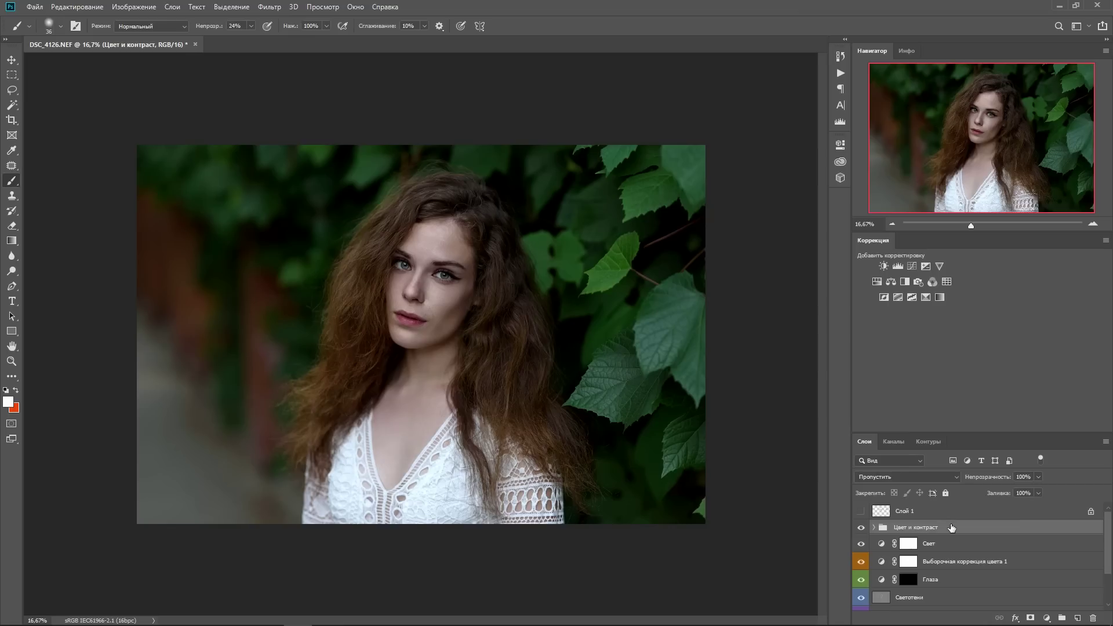
left_click(1037, 477)
key("ctrl+plus")
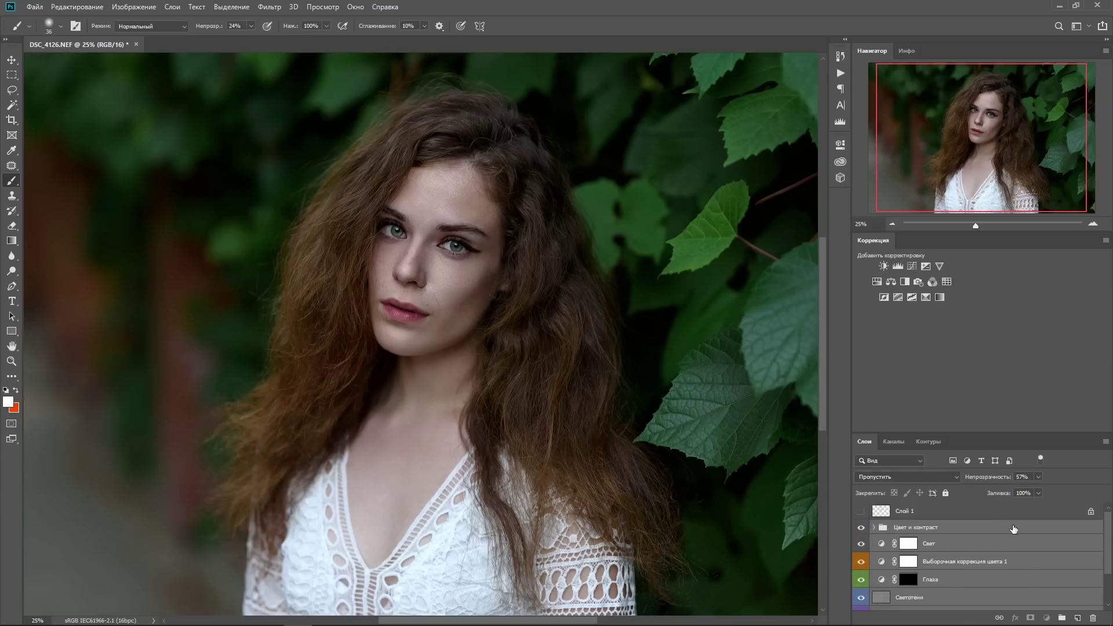
left_click_drag(1013, 529, 1062, 616)
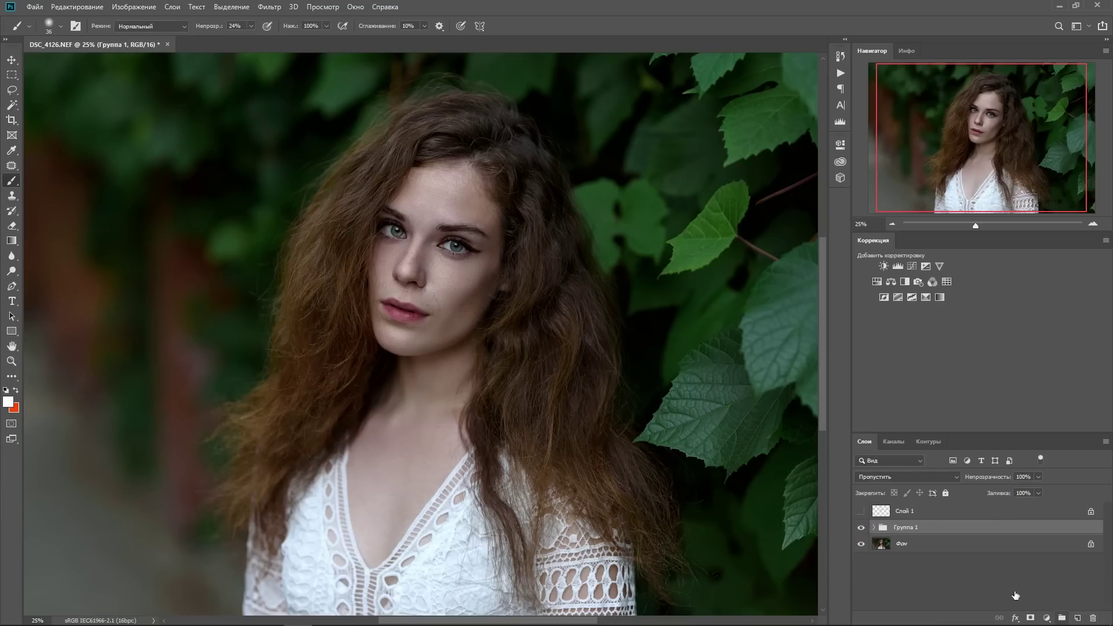
left_click(861, 527)
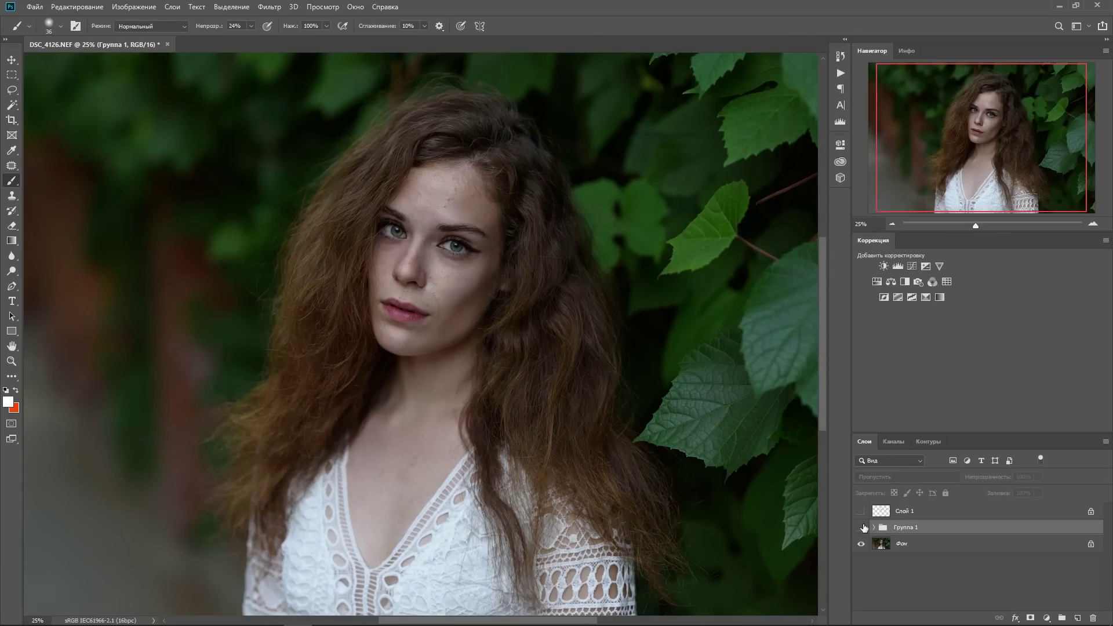
left_click(861, 527)
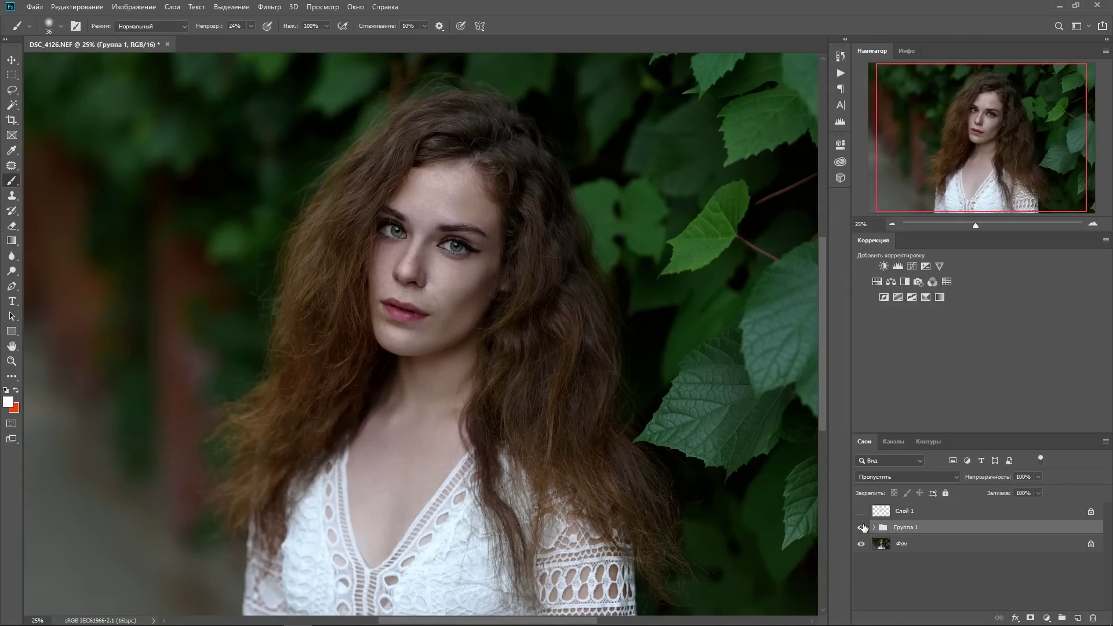
left_click(861, 527)
left_click(892, 223)
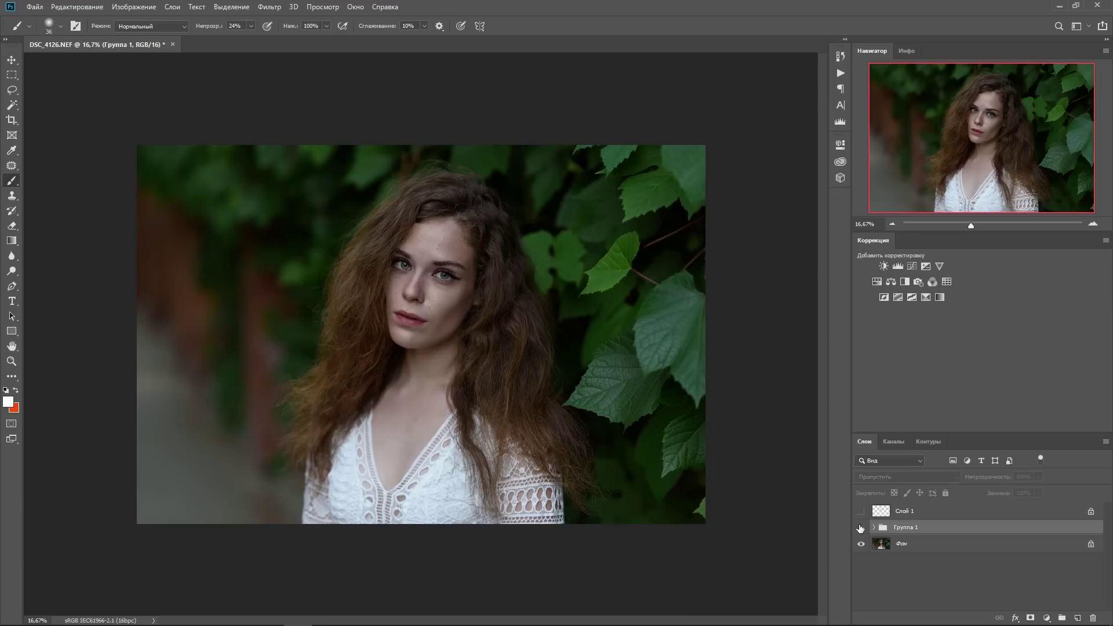
left_click(861, 527)
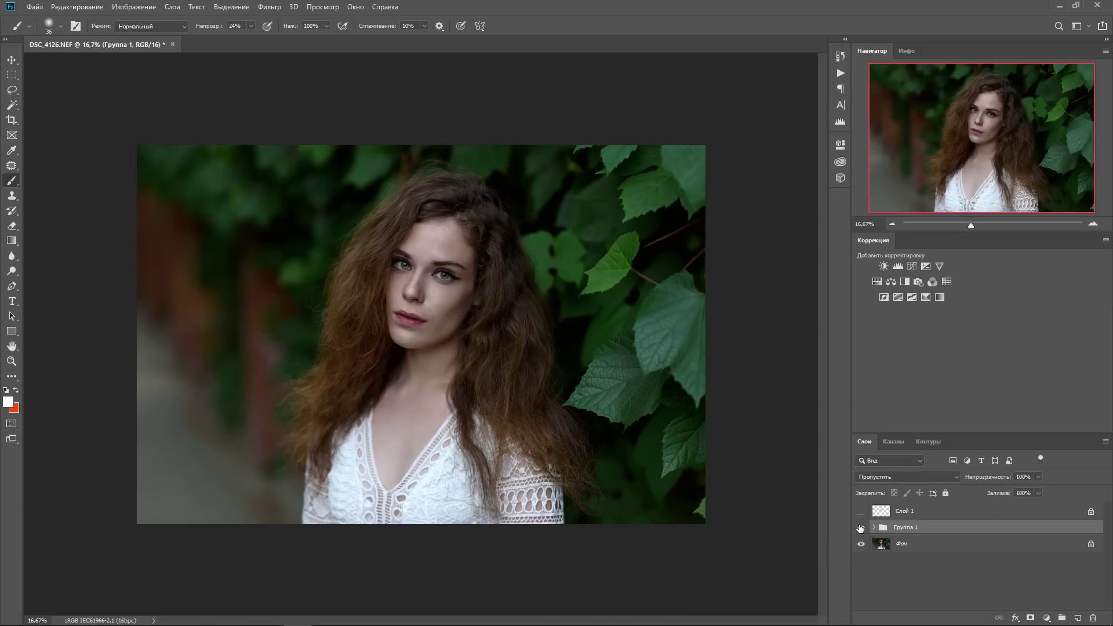
left_click(1094, 224)
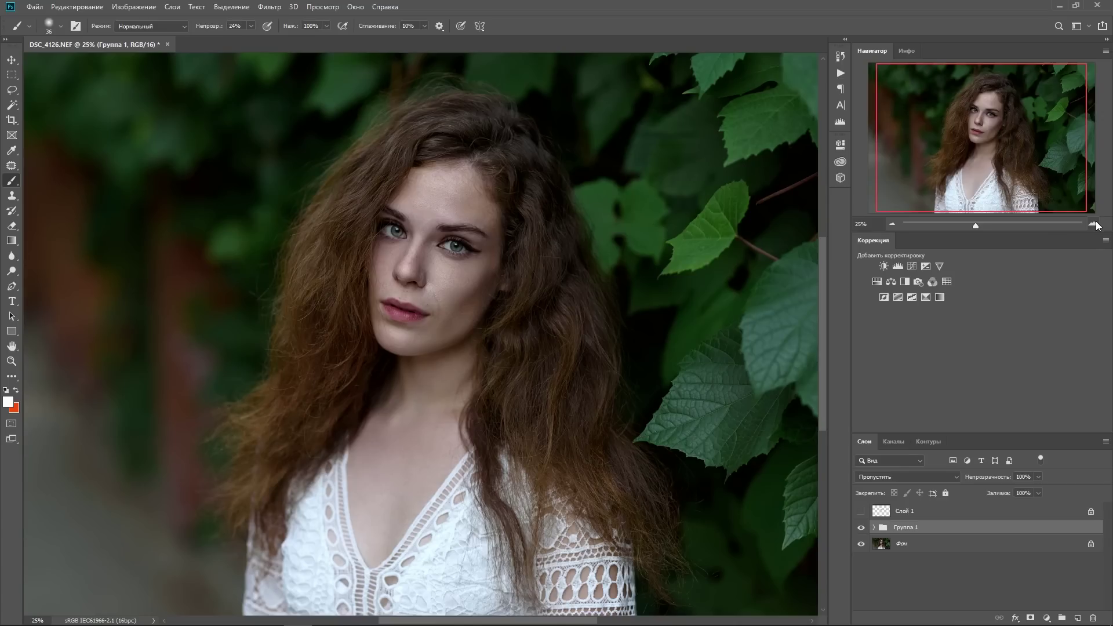